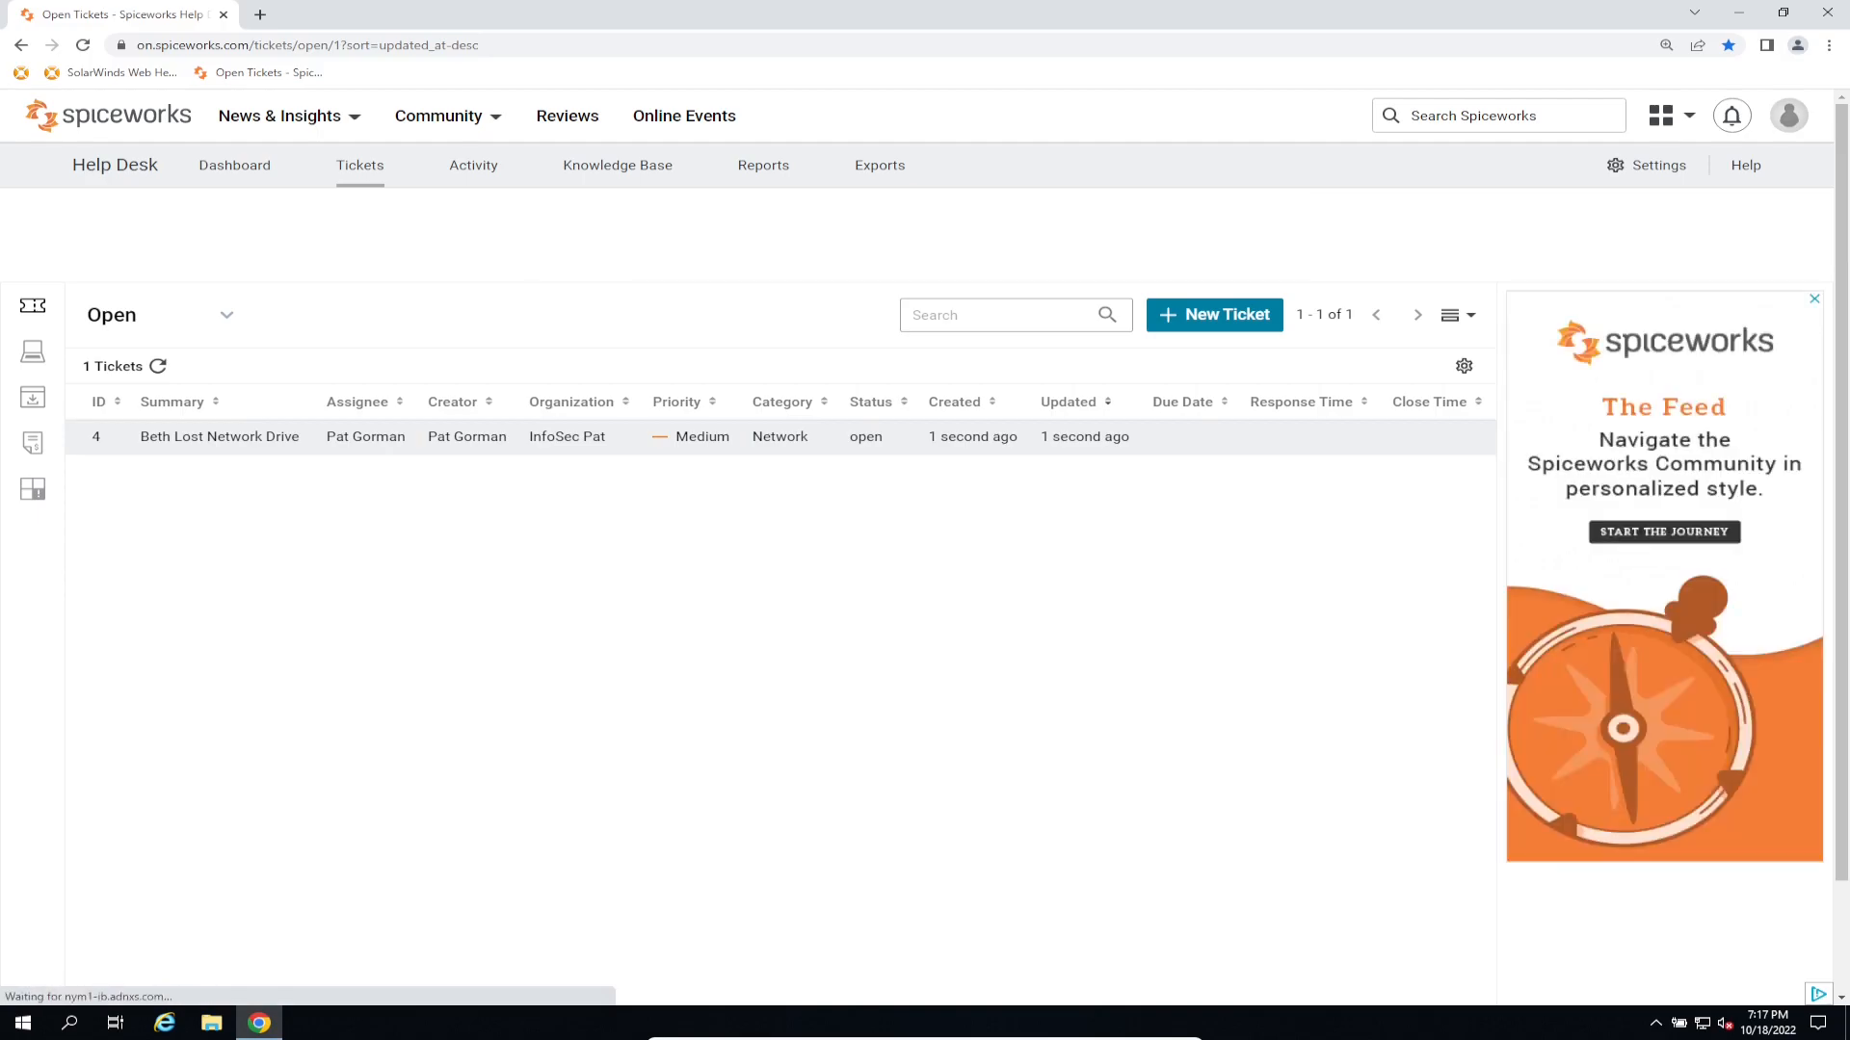
Open the Beth Lost Network Drive ticket and expand its full note text.
{"action": "double_click", "coordinate": [234, 436]}
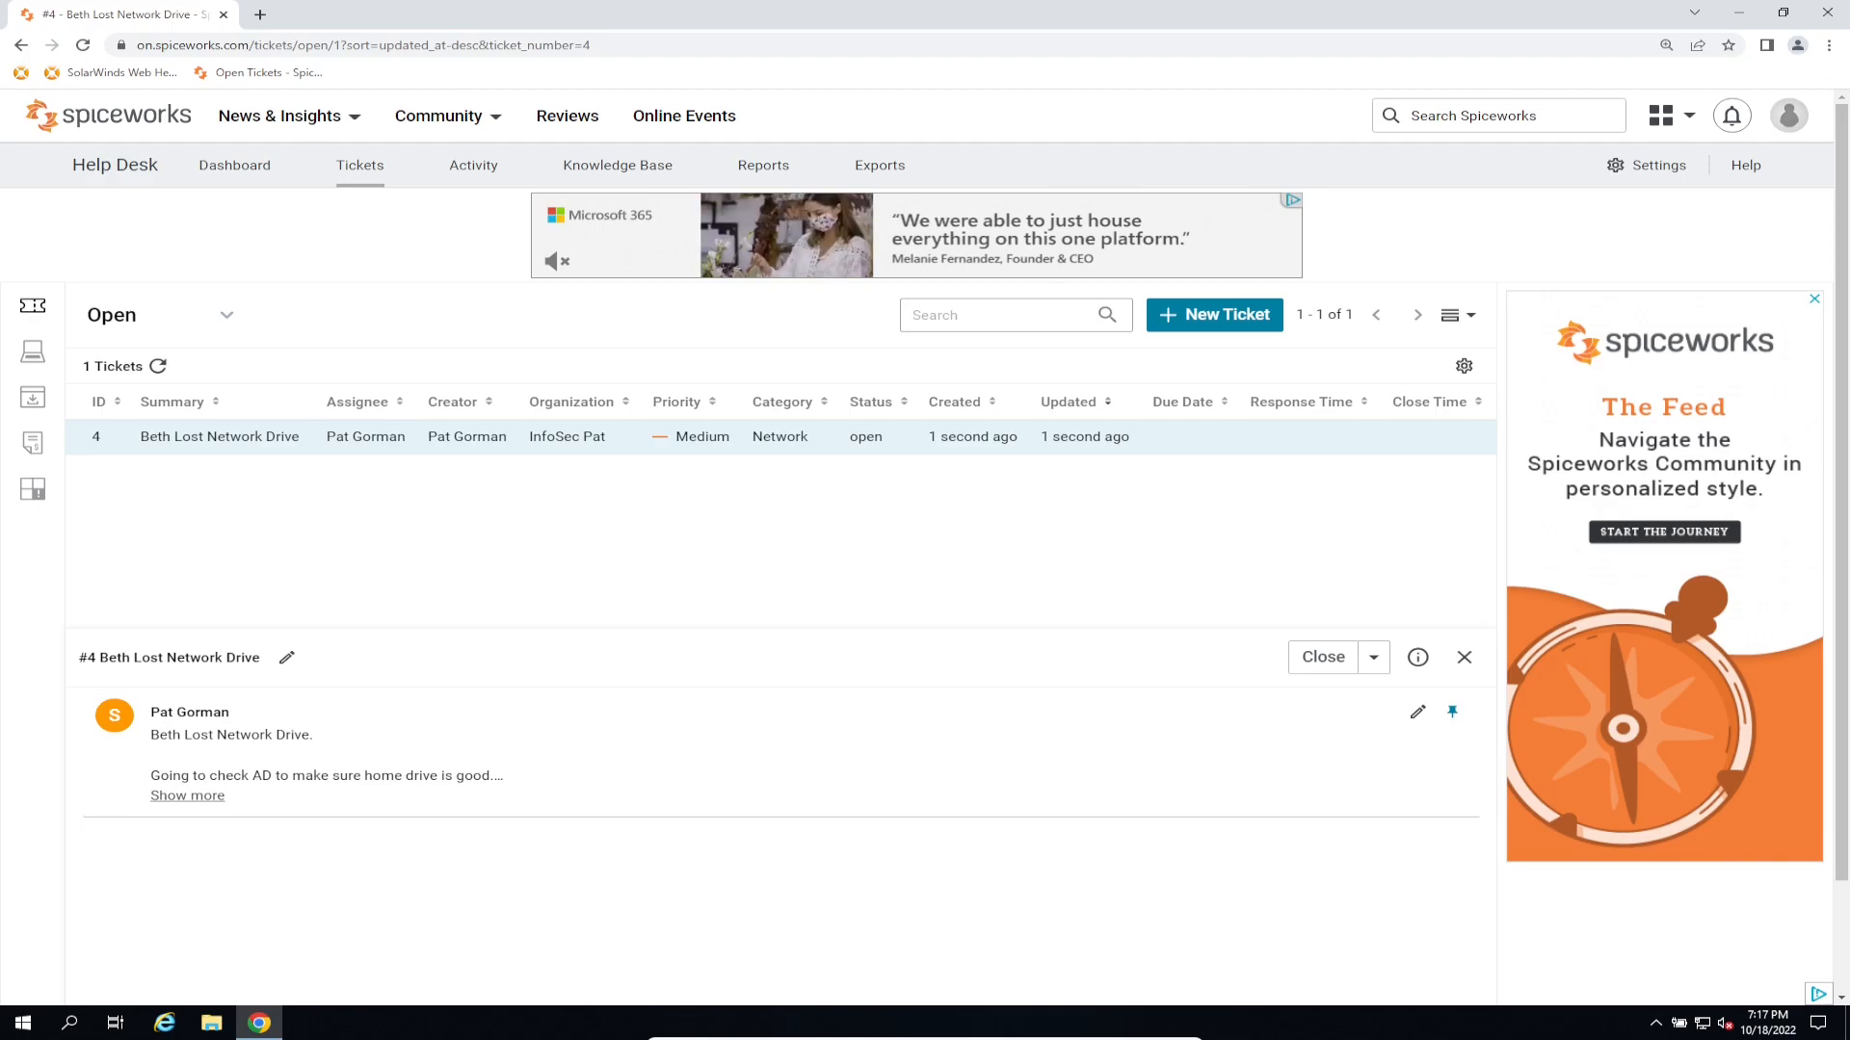
{"action": "left_click", "coordinate": [186, 797]}
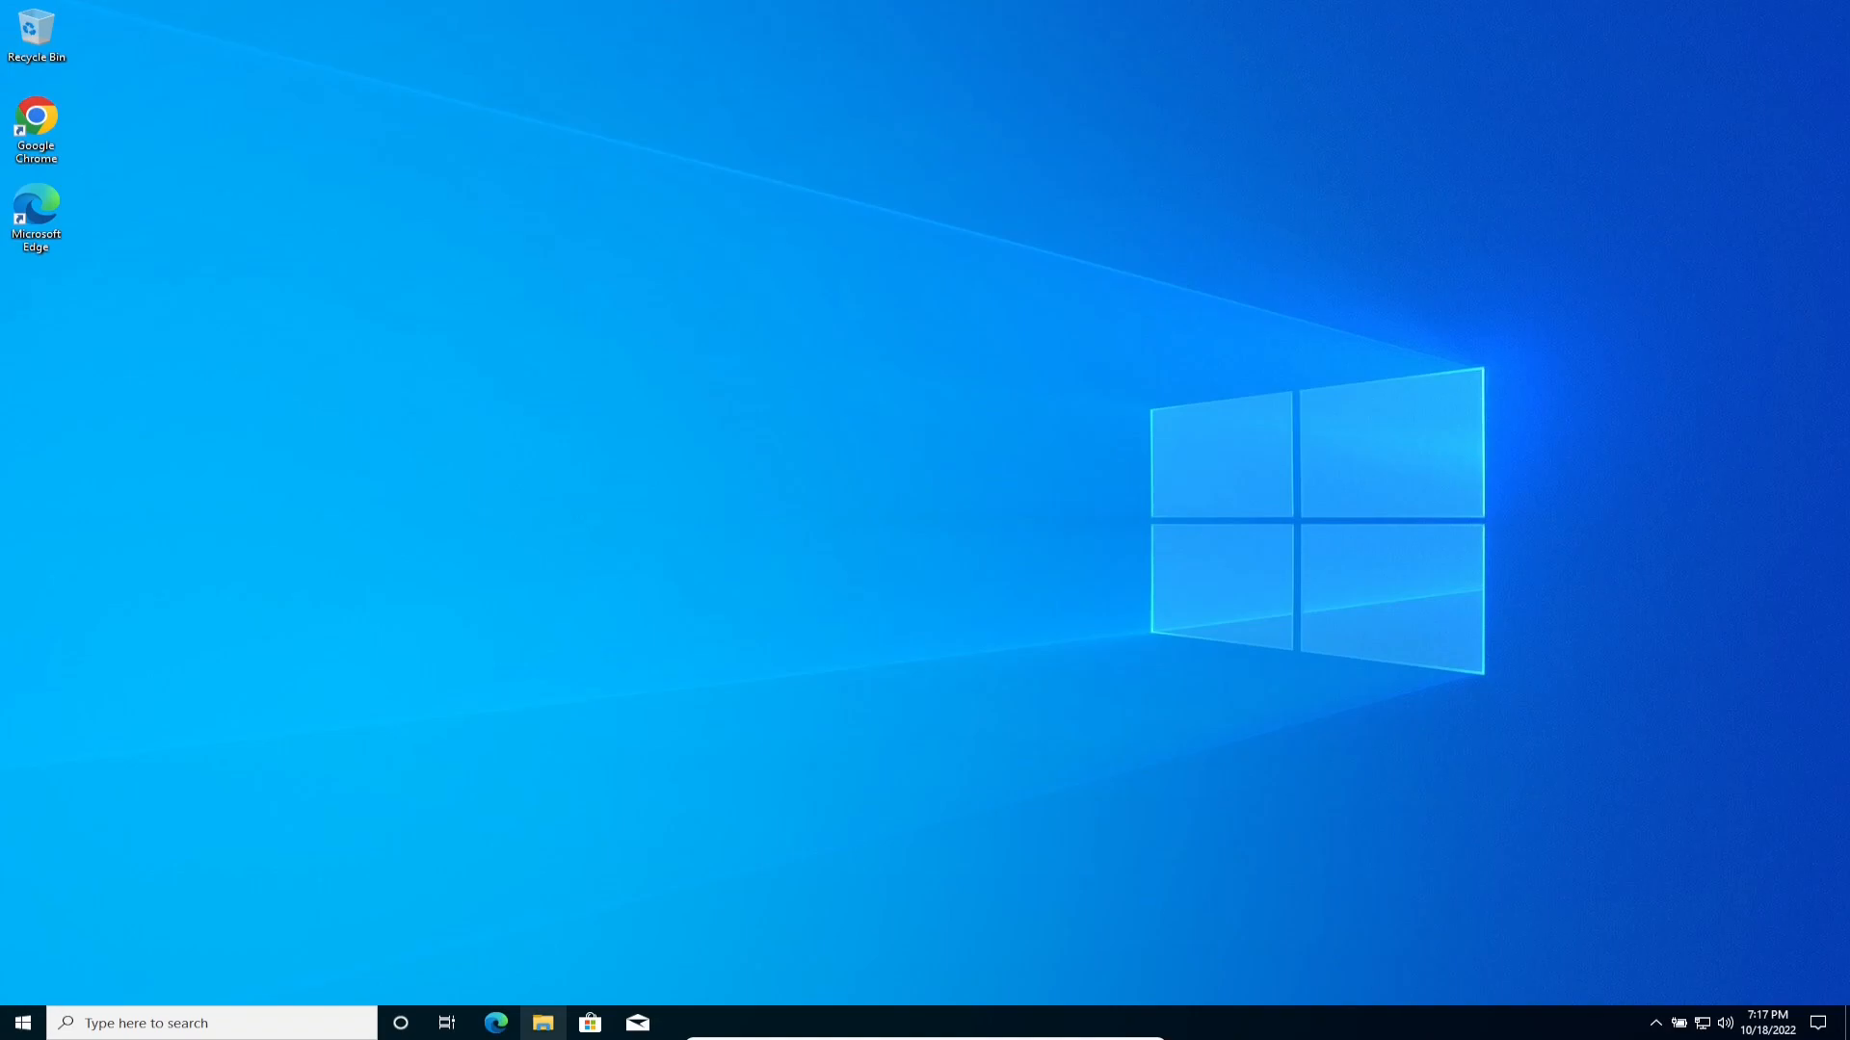
Bring up File Explorer at the This PC drives view.
{"action": "left_click", "coordinate": [542, 1023]}
{"action": "left_click", "coordinate": [454, 493]}
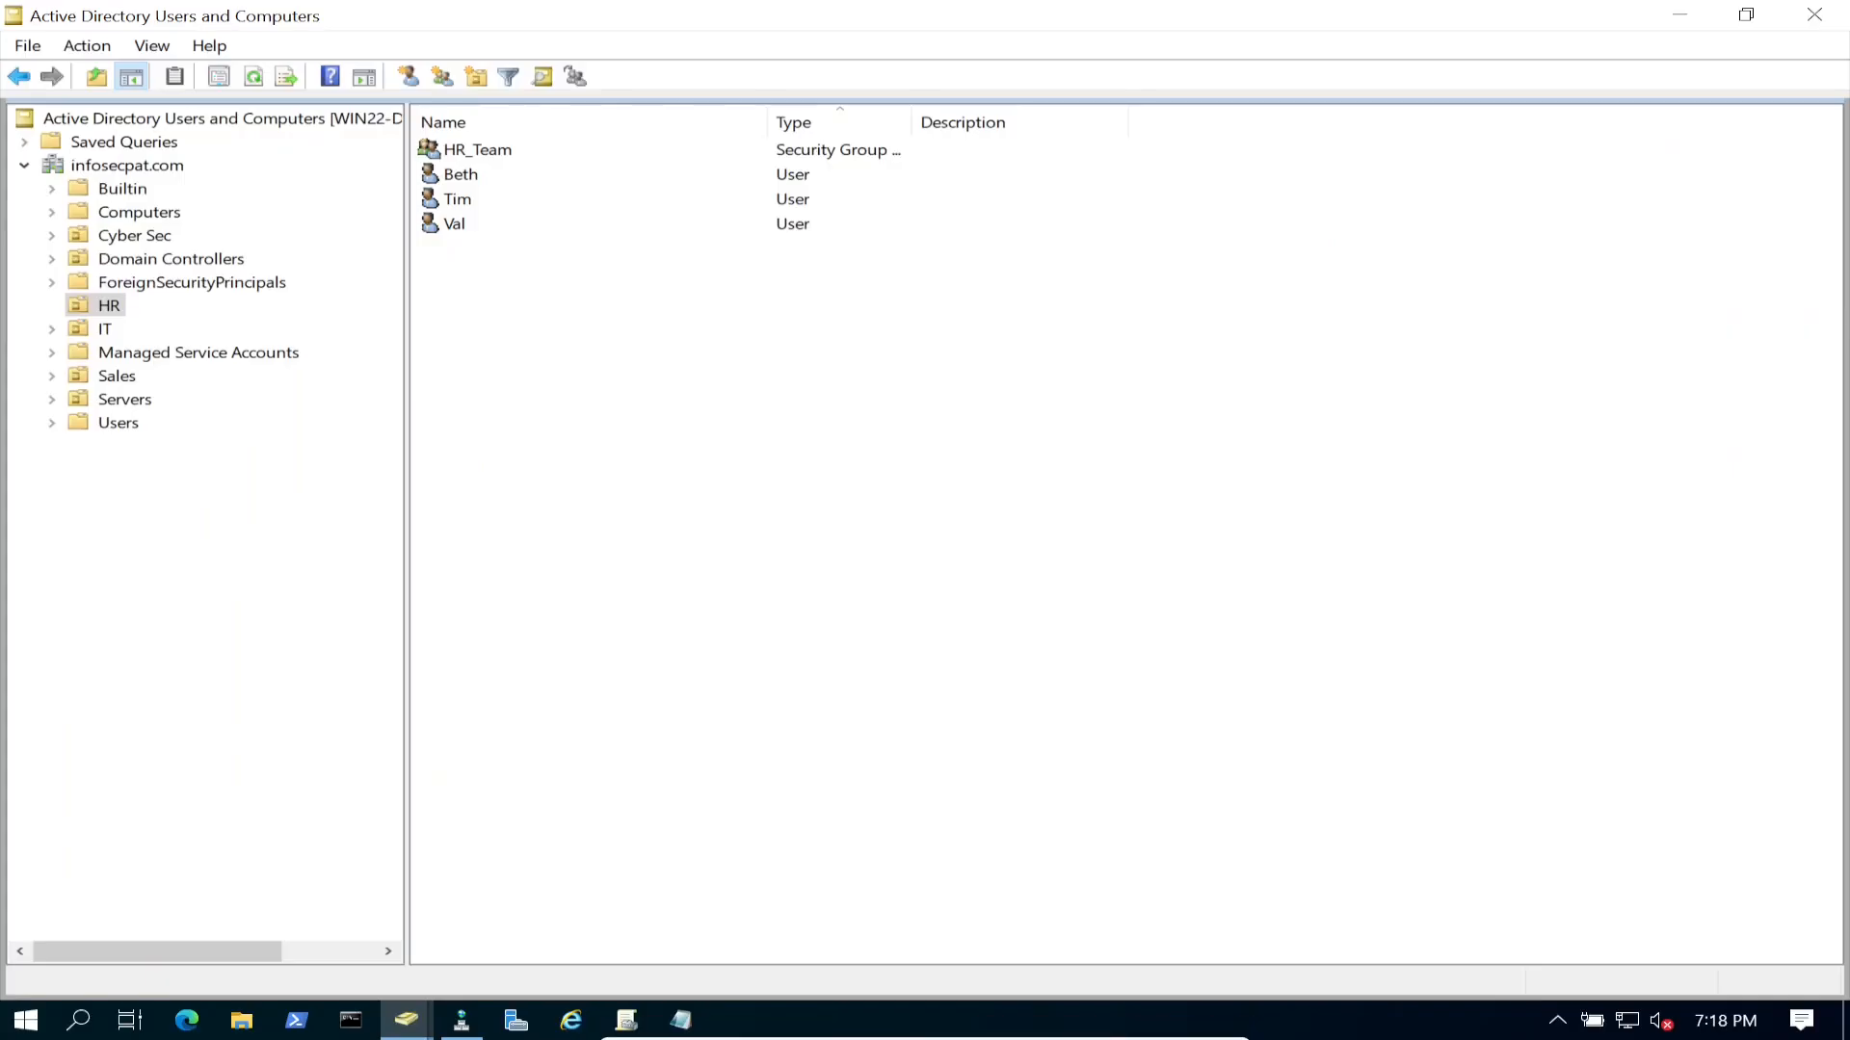
Locate Beth in the HR unit and view her account's Profile settings.
{"action": "left_click", "coordinate": [127, 165]}
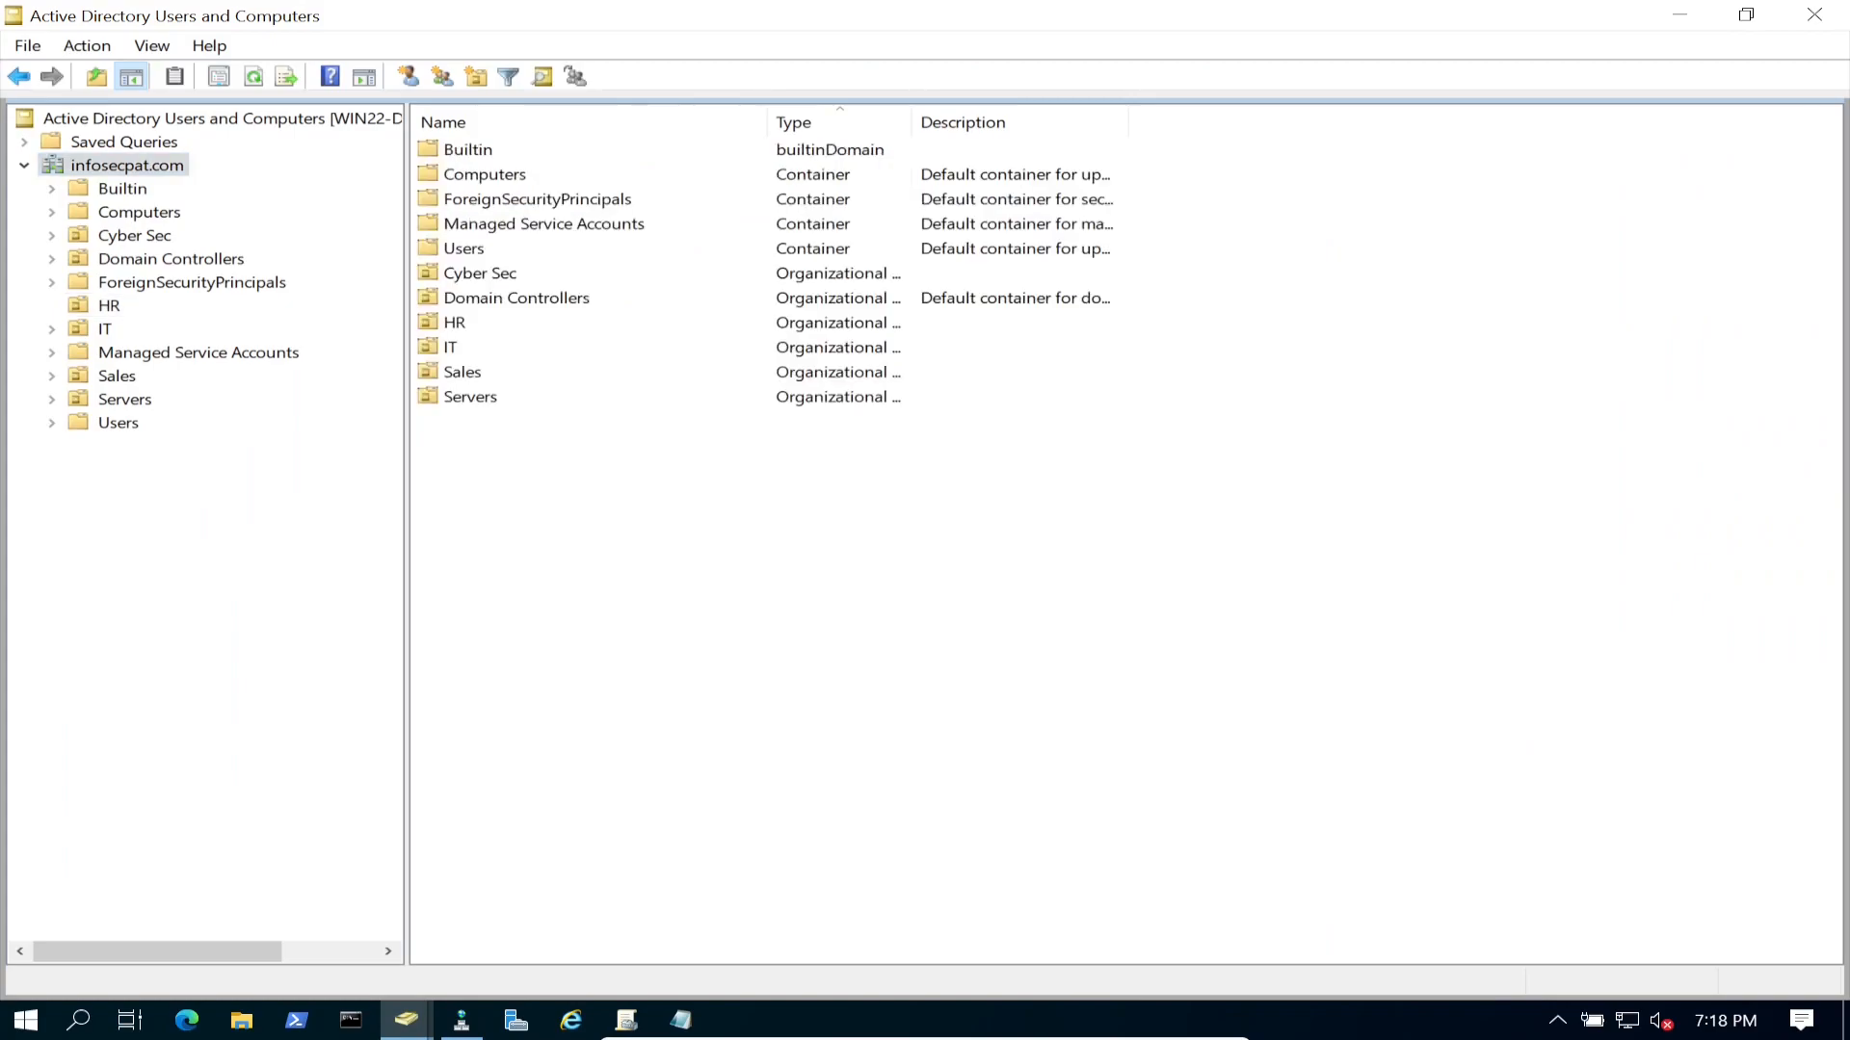
{"action": "left_click", "coordinate": [109, 305]}
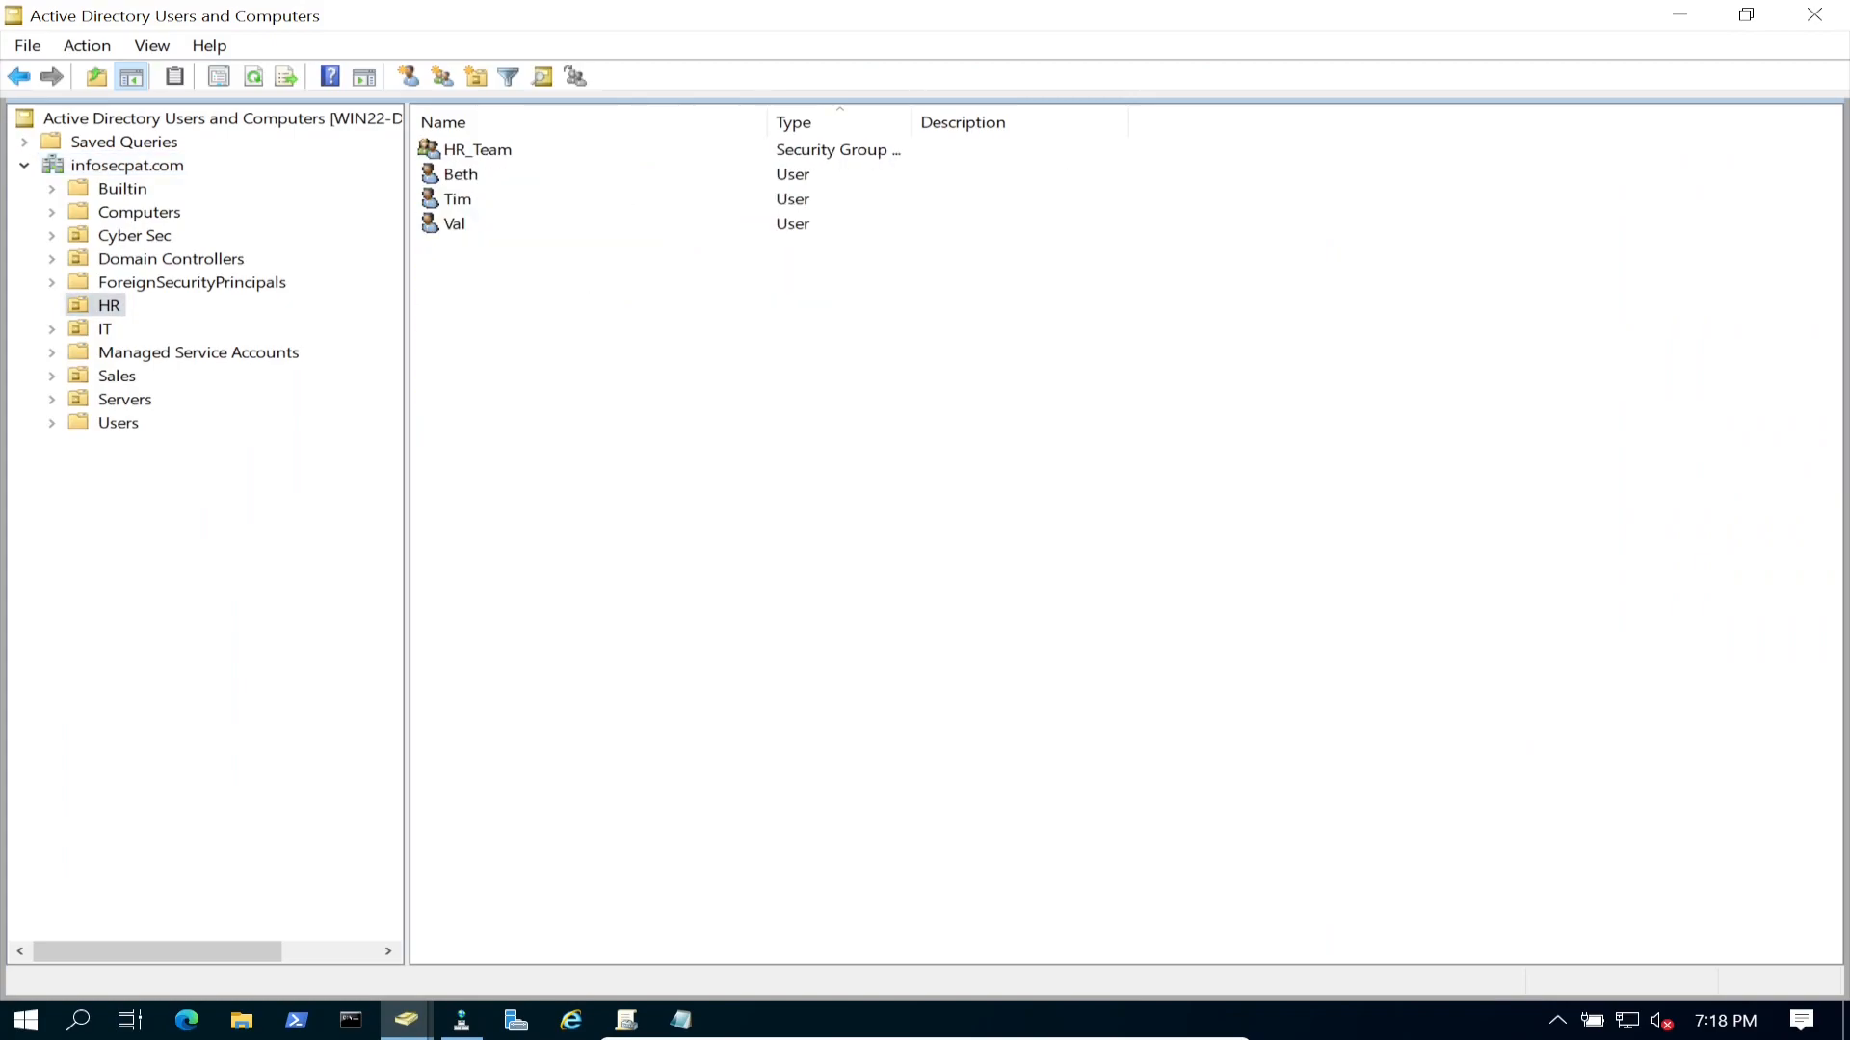
{"action": "left_click", "coordinate": [460, 173]}
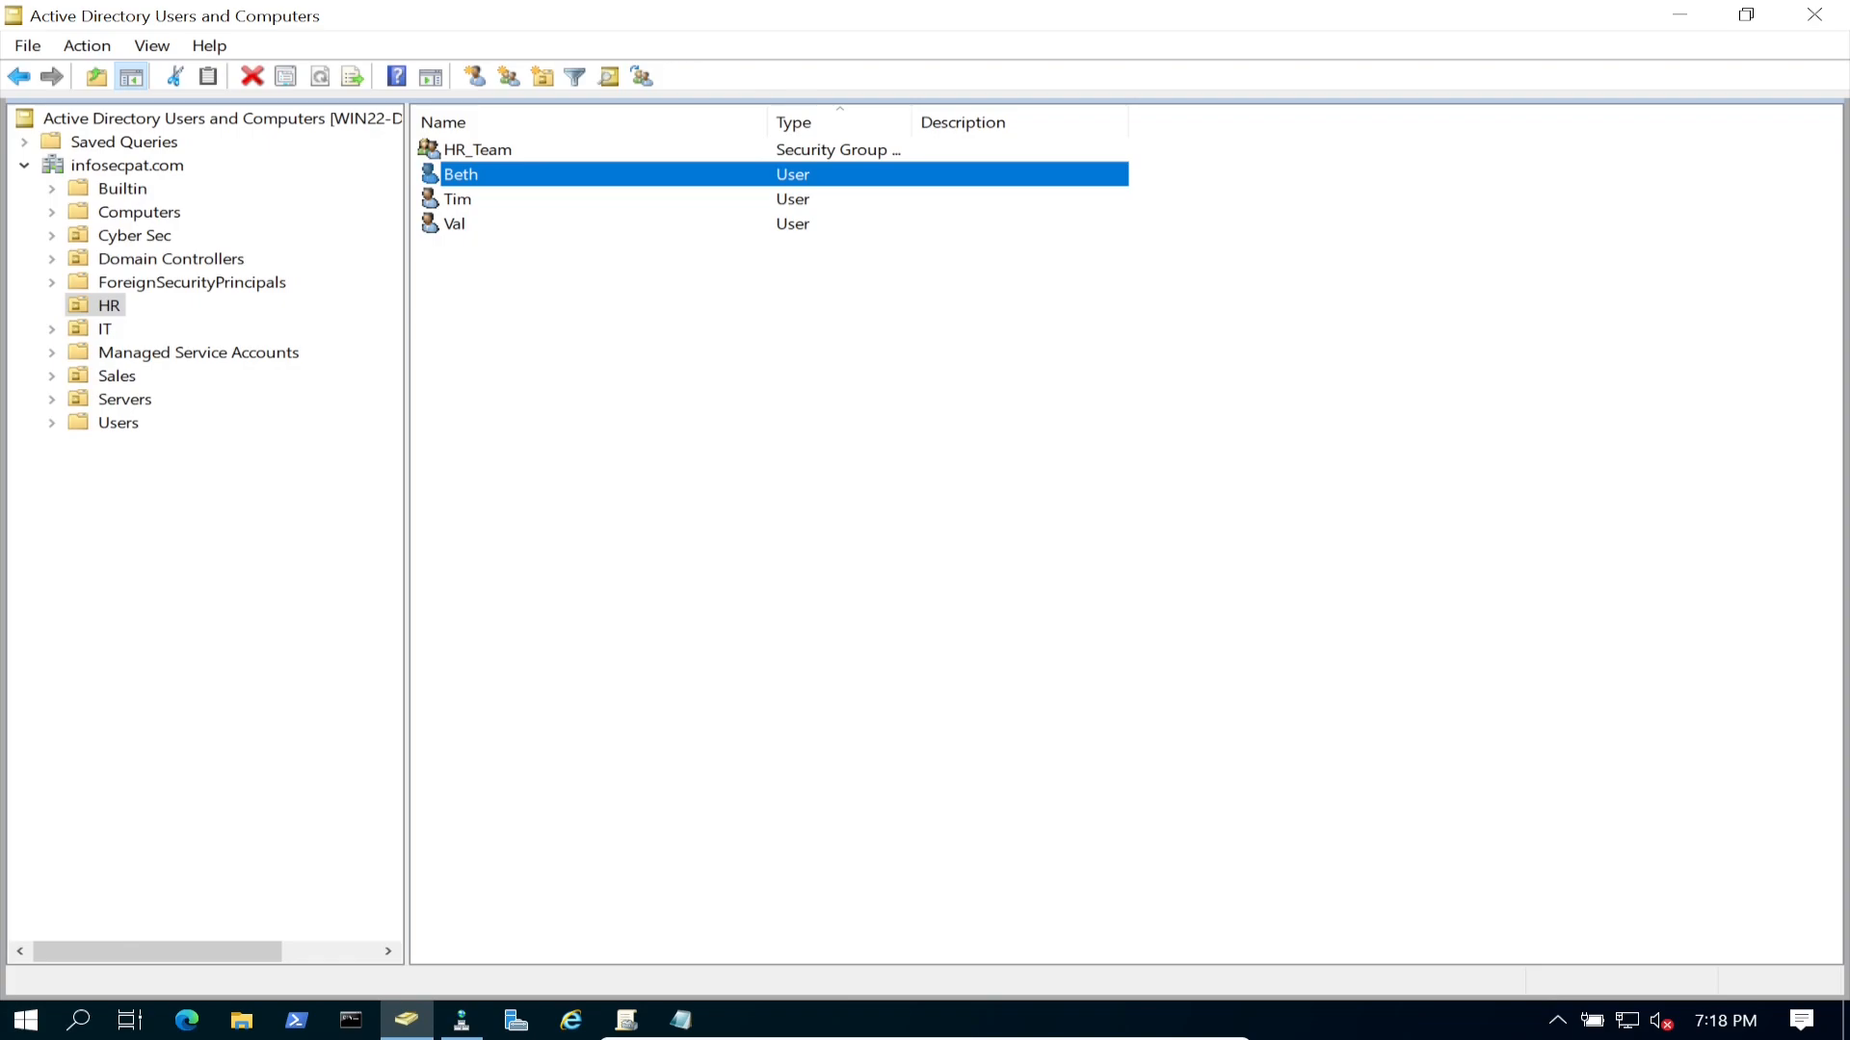
{"action": "double_click", "coordinate": [459, 173]}
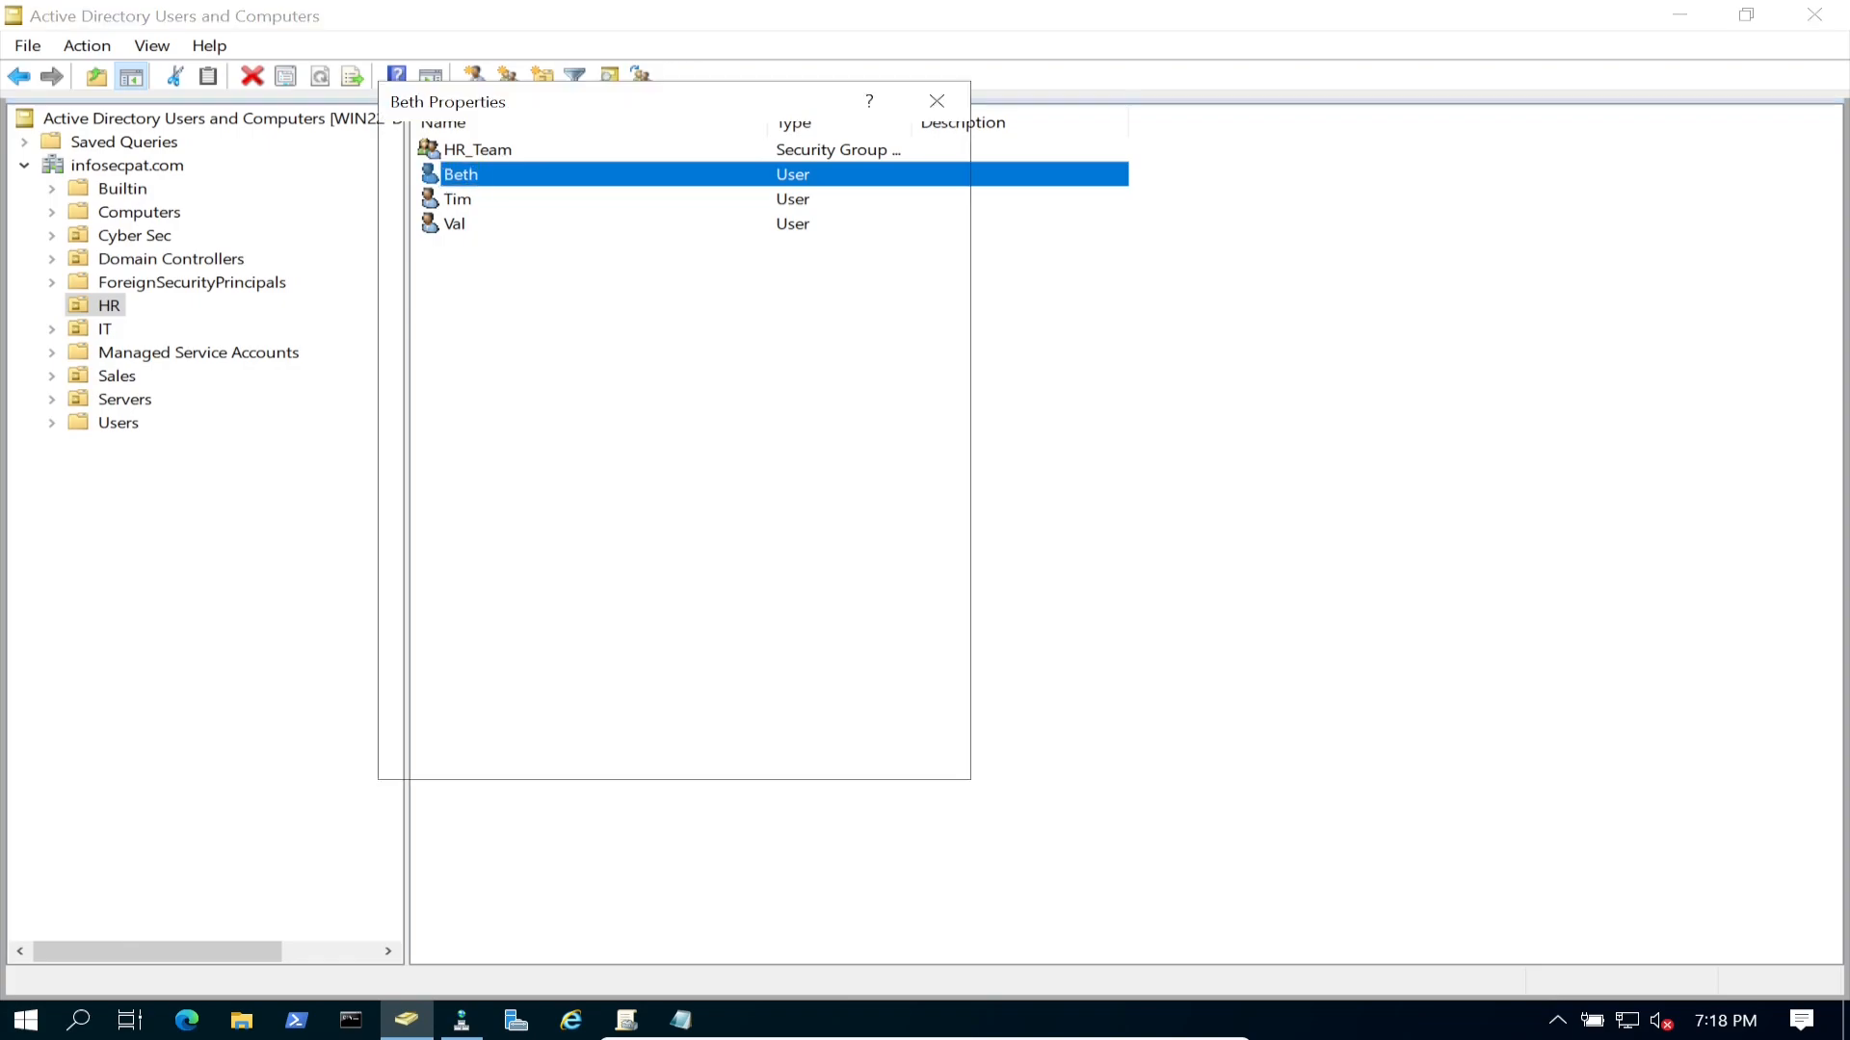
{"action": "left_click", "coordinate": [607, 191]}
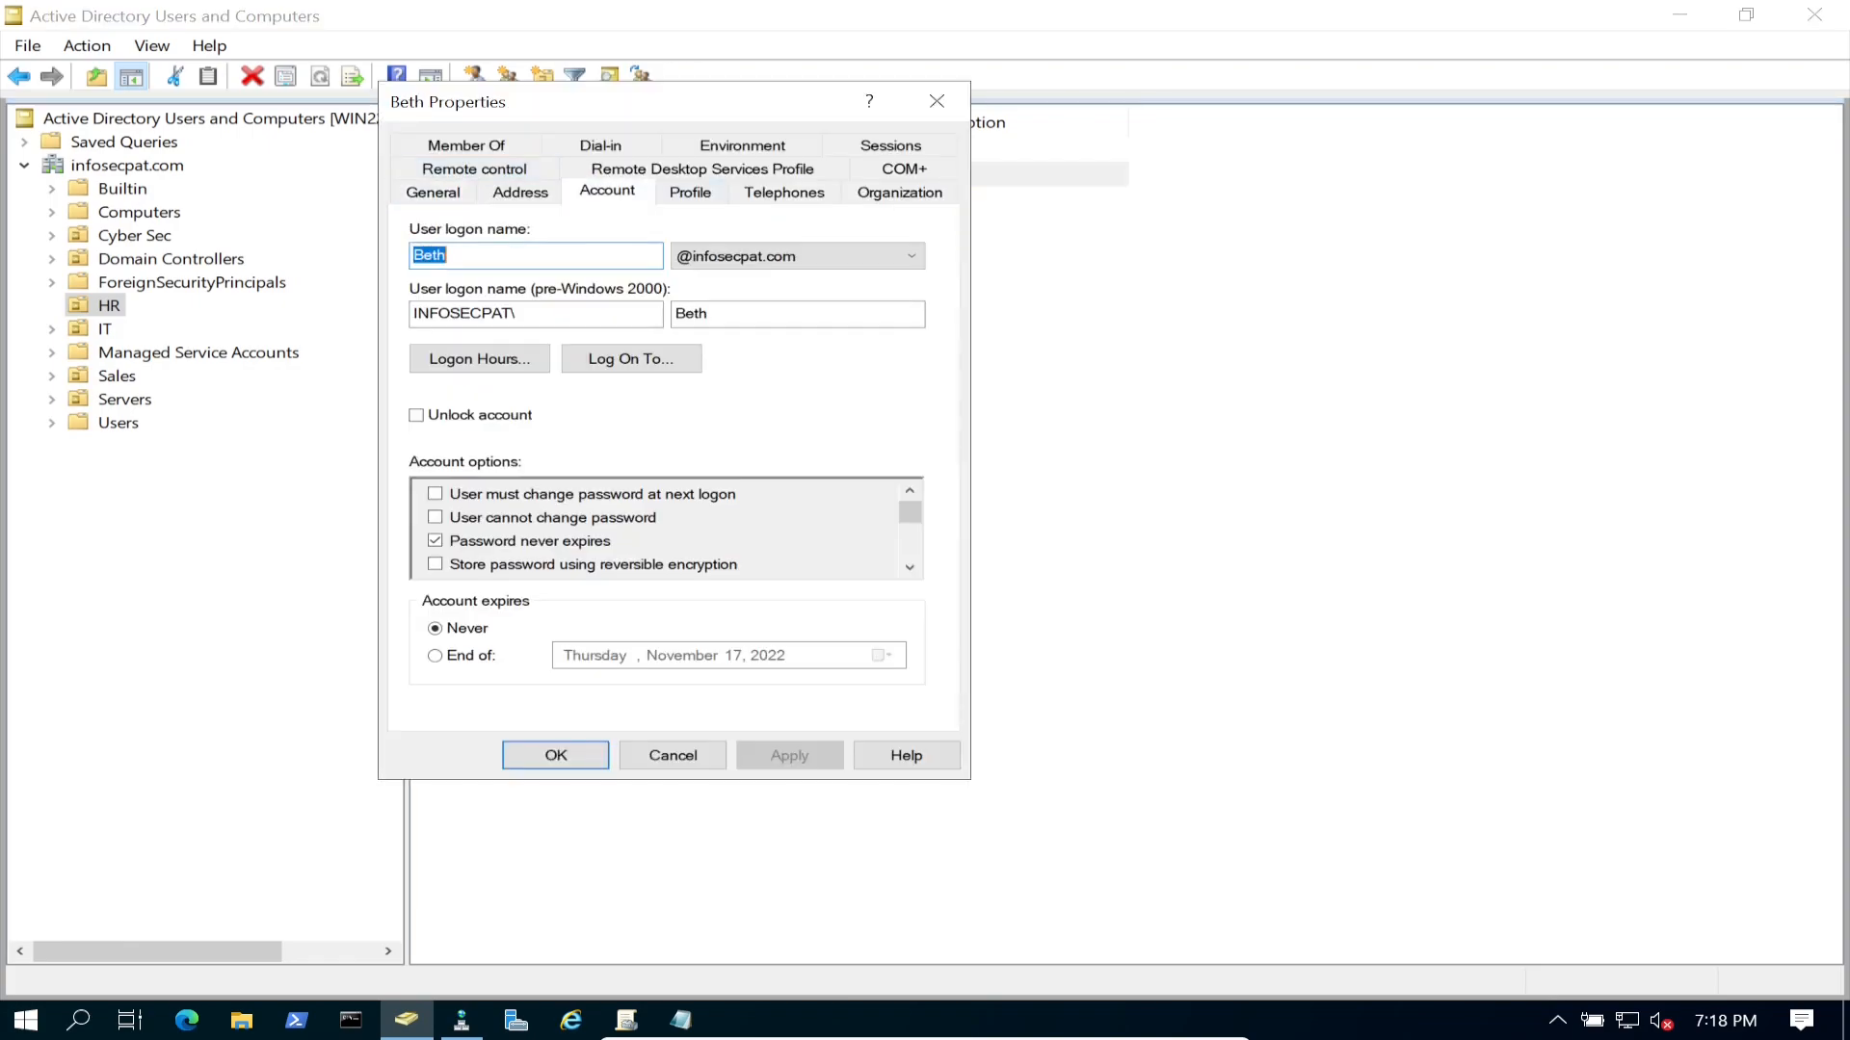
{"action": "left_click", "coordinate": [689, 193]}
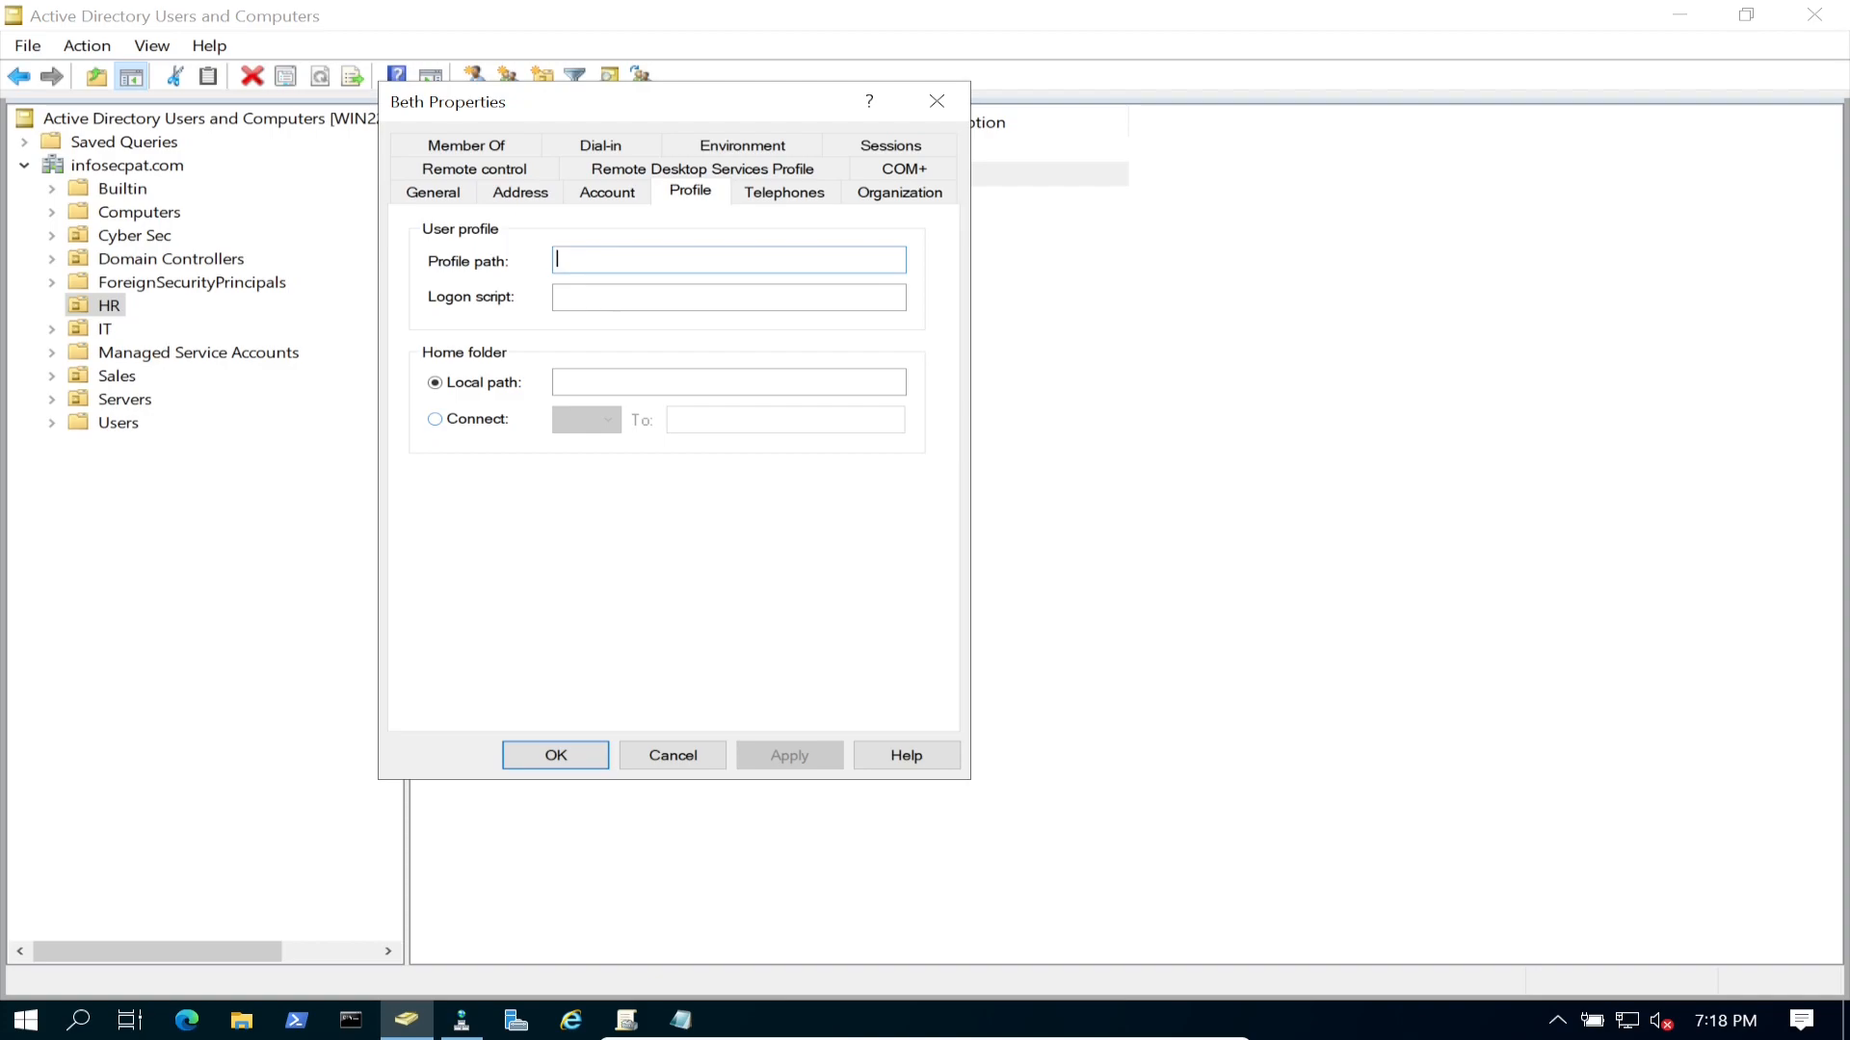
Switch Beth's home folder to Connect as drive H: and focus the To: path field.
{"action": "left_click", "coordinate": [562, 383]}
{"action": "left_click", "coordinate": [434, 420]}
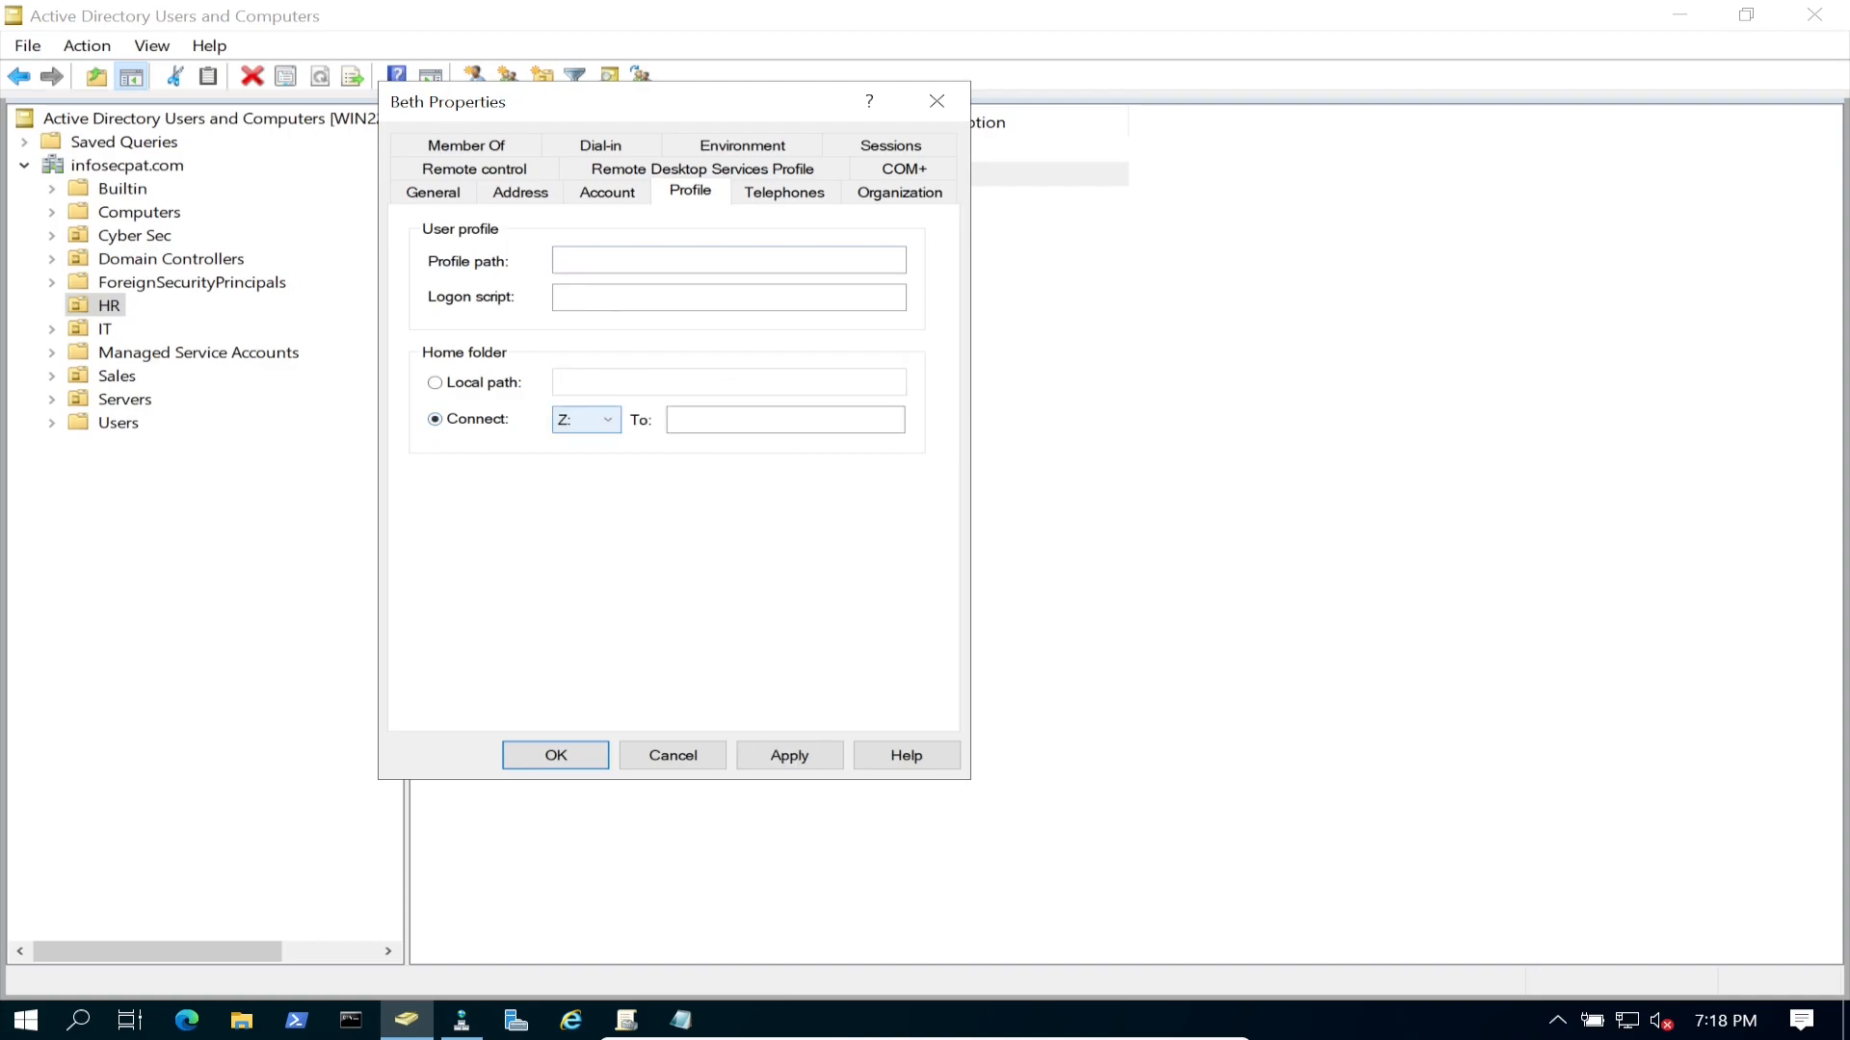
{"action": "left_click", "coordinate": [586, 420]}
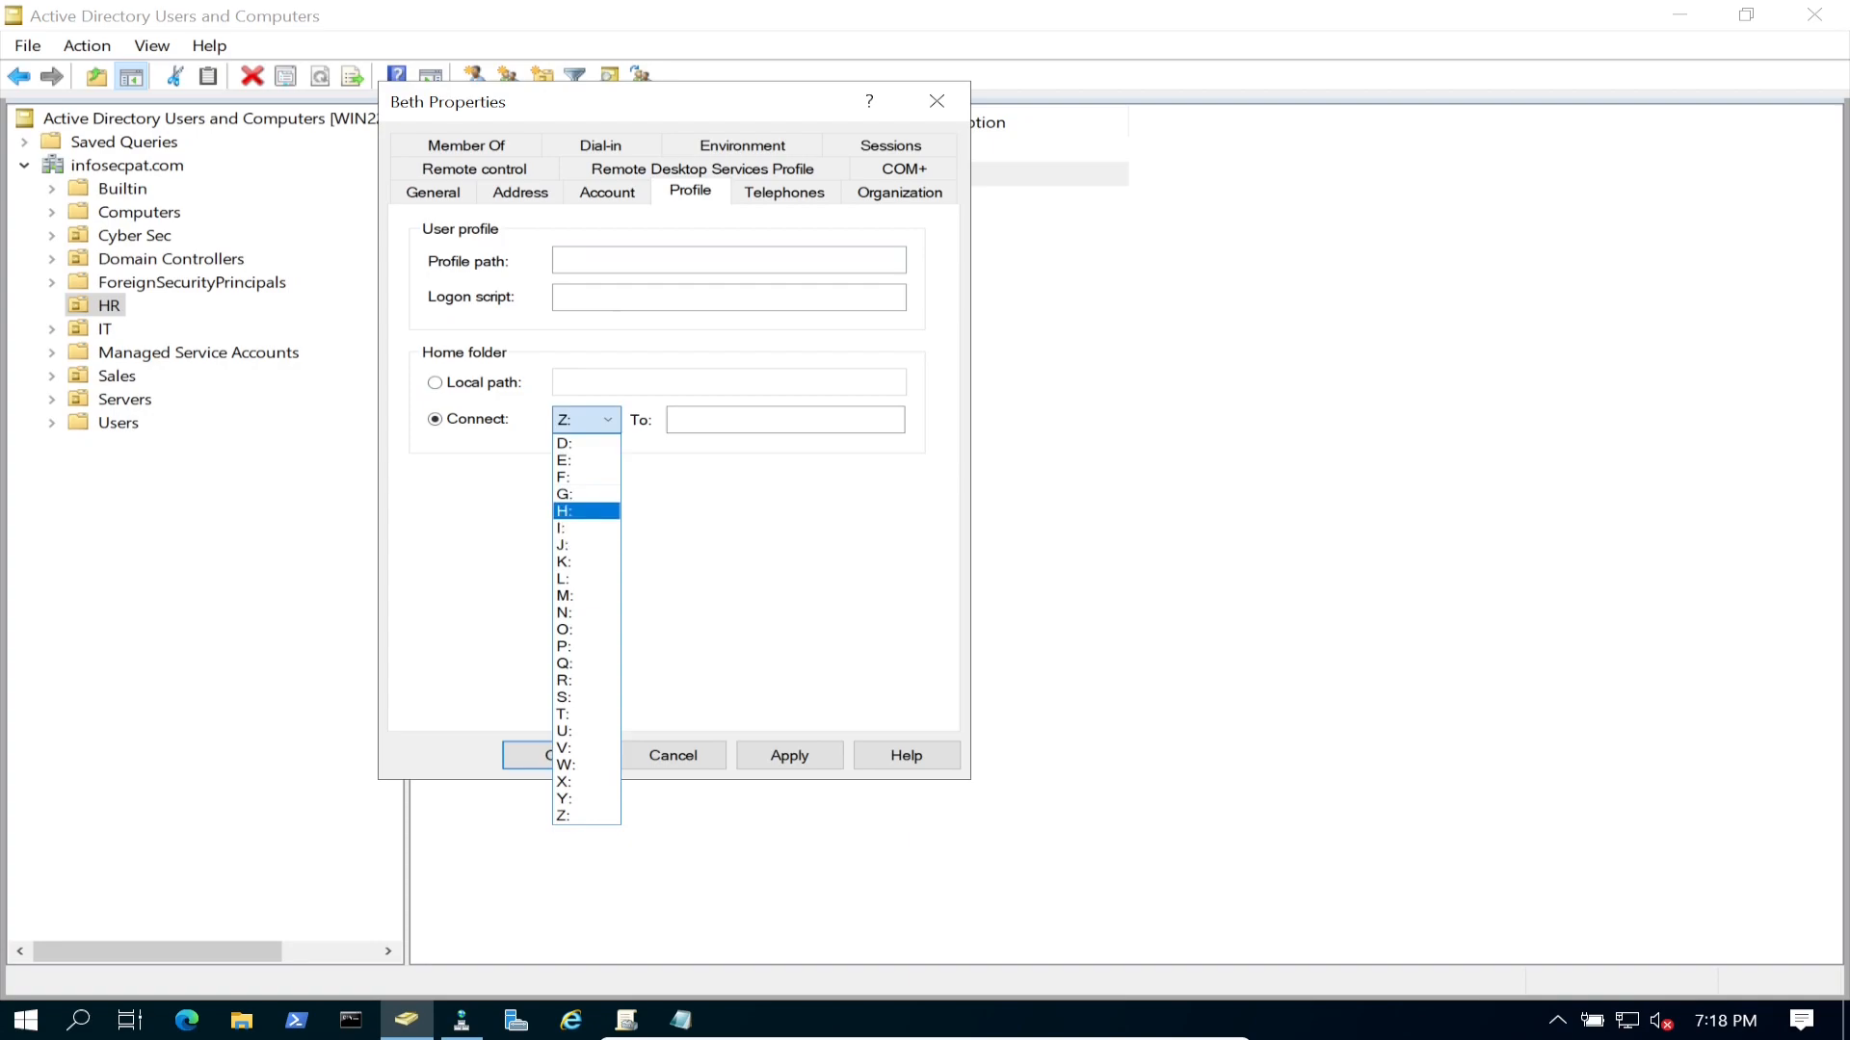
{"action": "left_click", "coordinate": [585, 510]}
{"action": "left_click", "coordinate": [763, 419]}
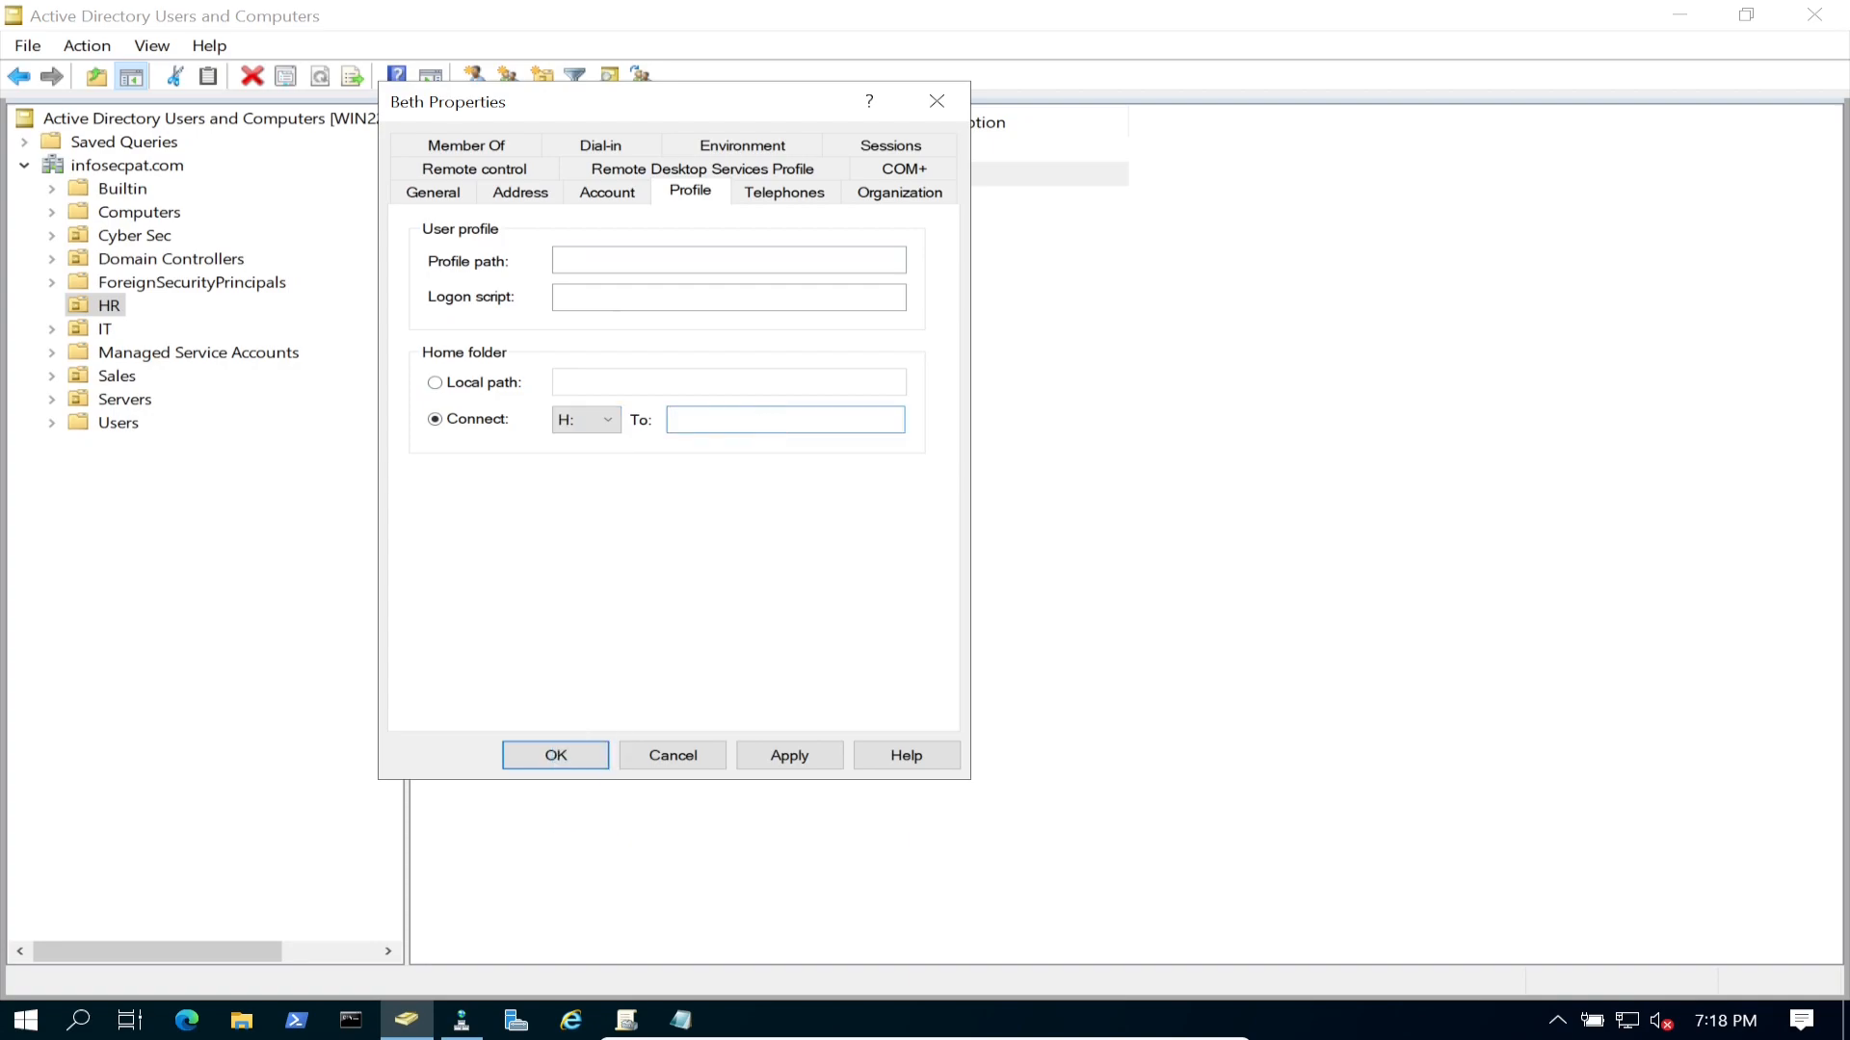
Copy the home folder path \\WIN22-DC01\HomeFolder\Beth from Notepad.
{"action": "left_click", "coordinate": [680, 1020]}
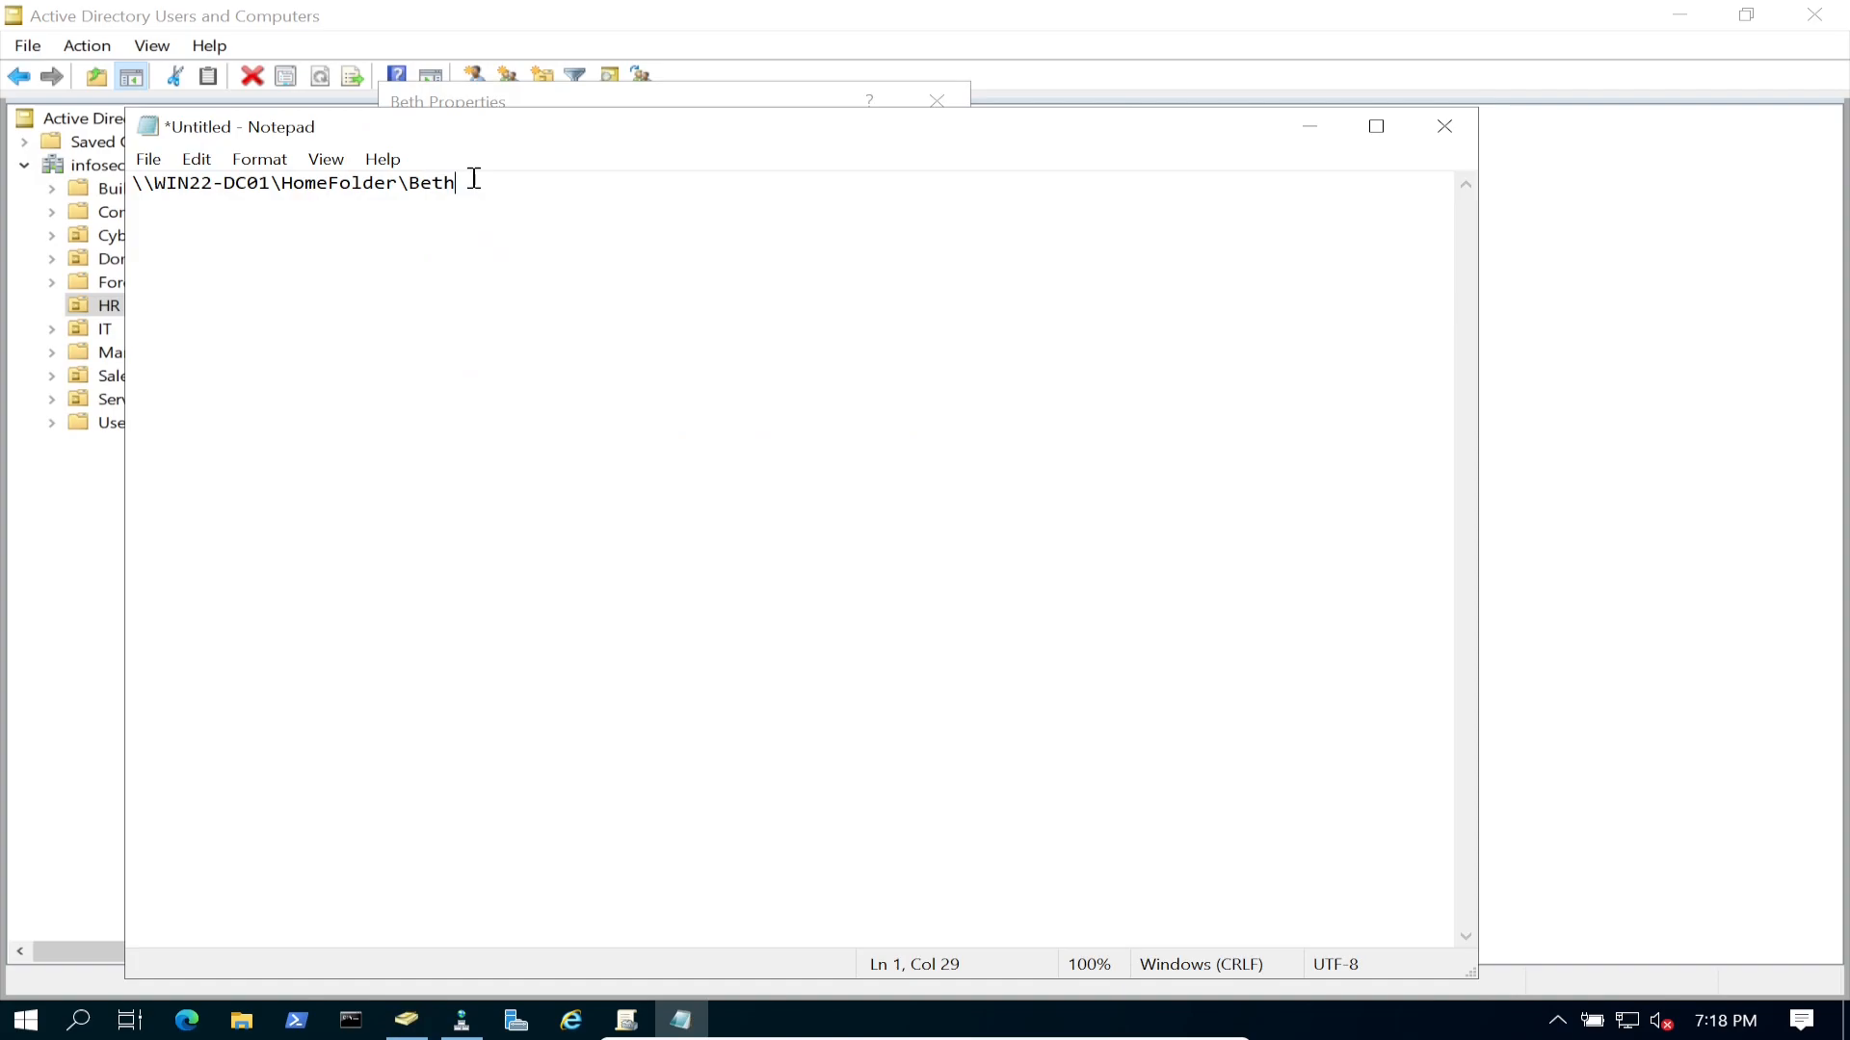
{"action": "left_click_drag", "start_coordinate": [499, 183], "coordinate": [93, 198]}
{"action": "right_click", "coordinate": [198, 198]}
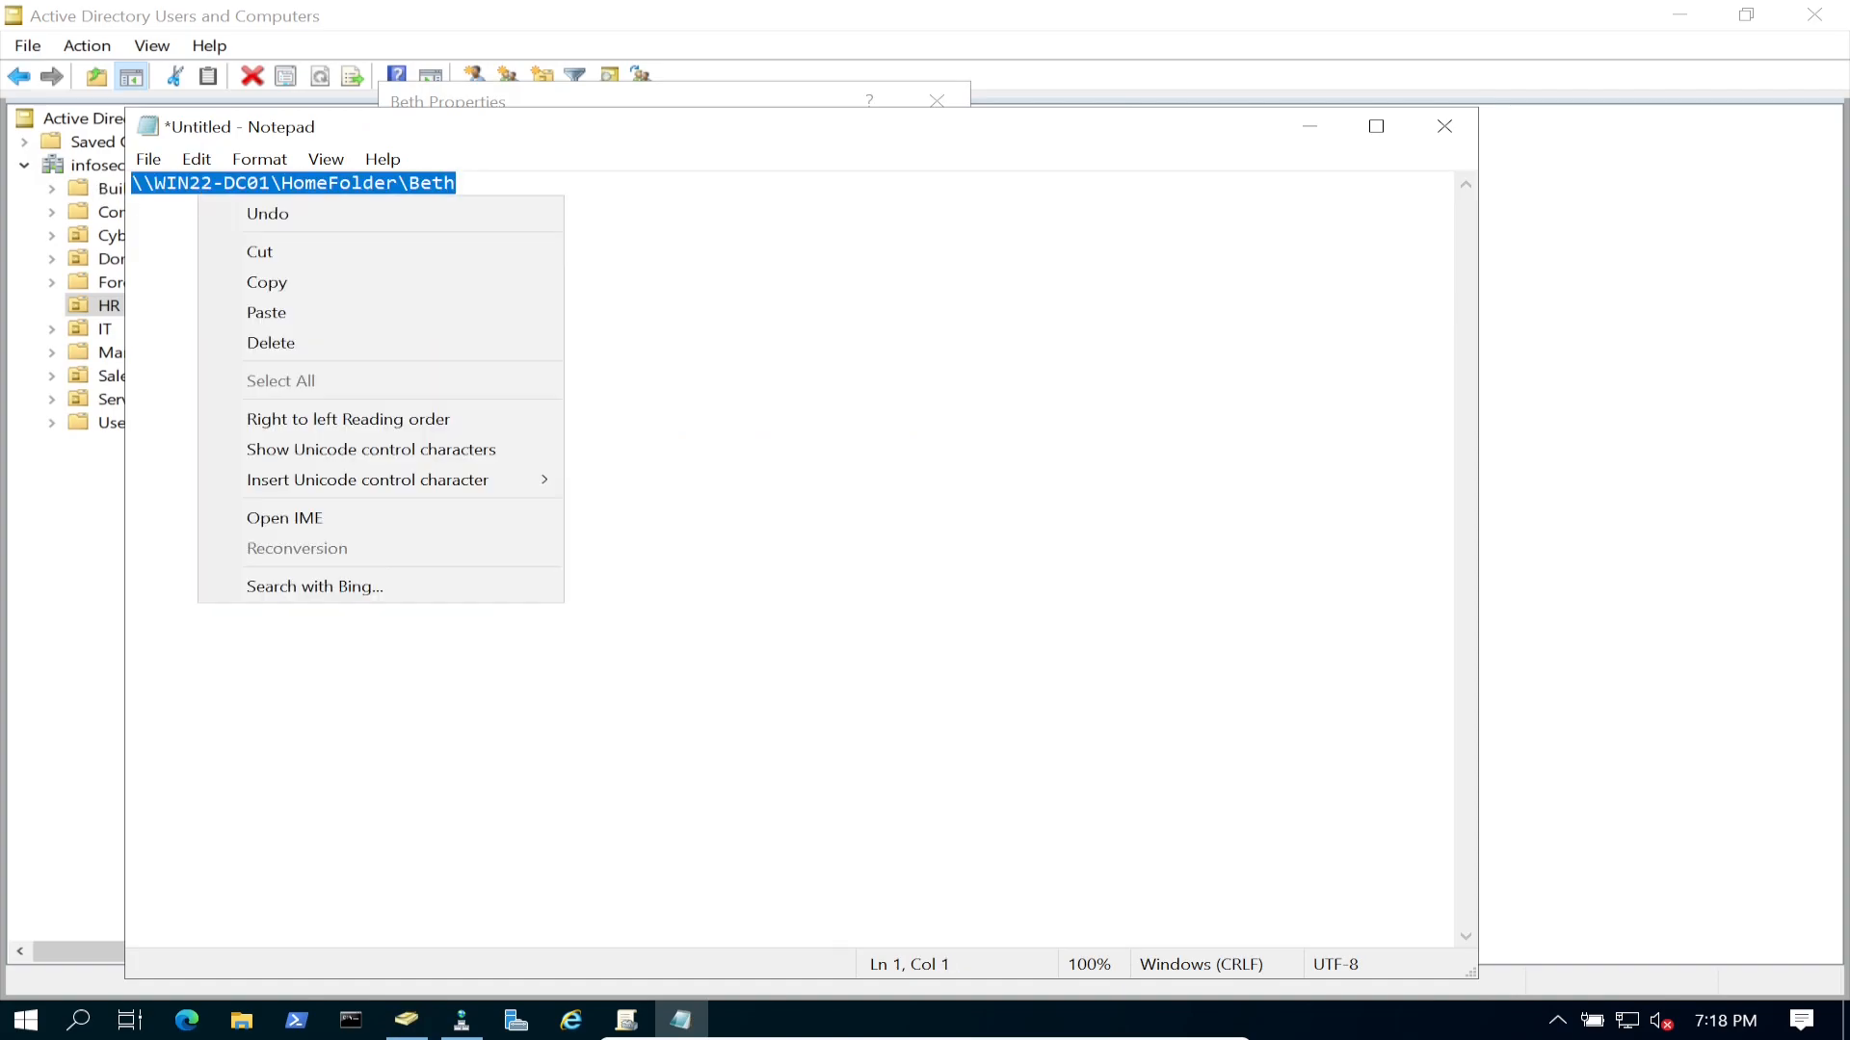
{"action": "left_click", "coordinate": [266, 281]}
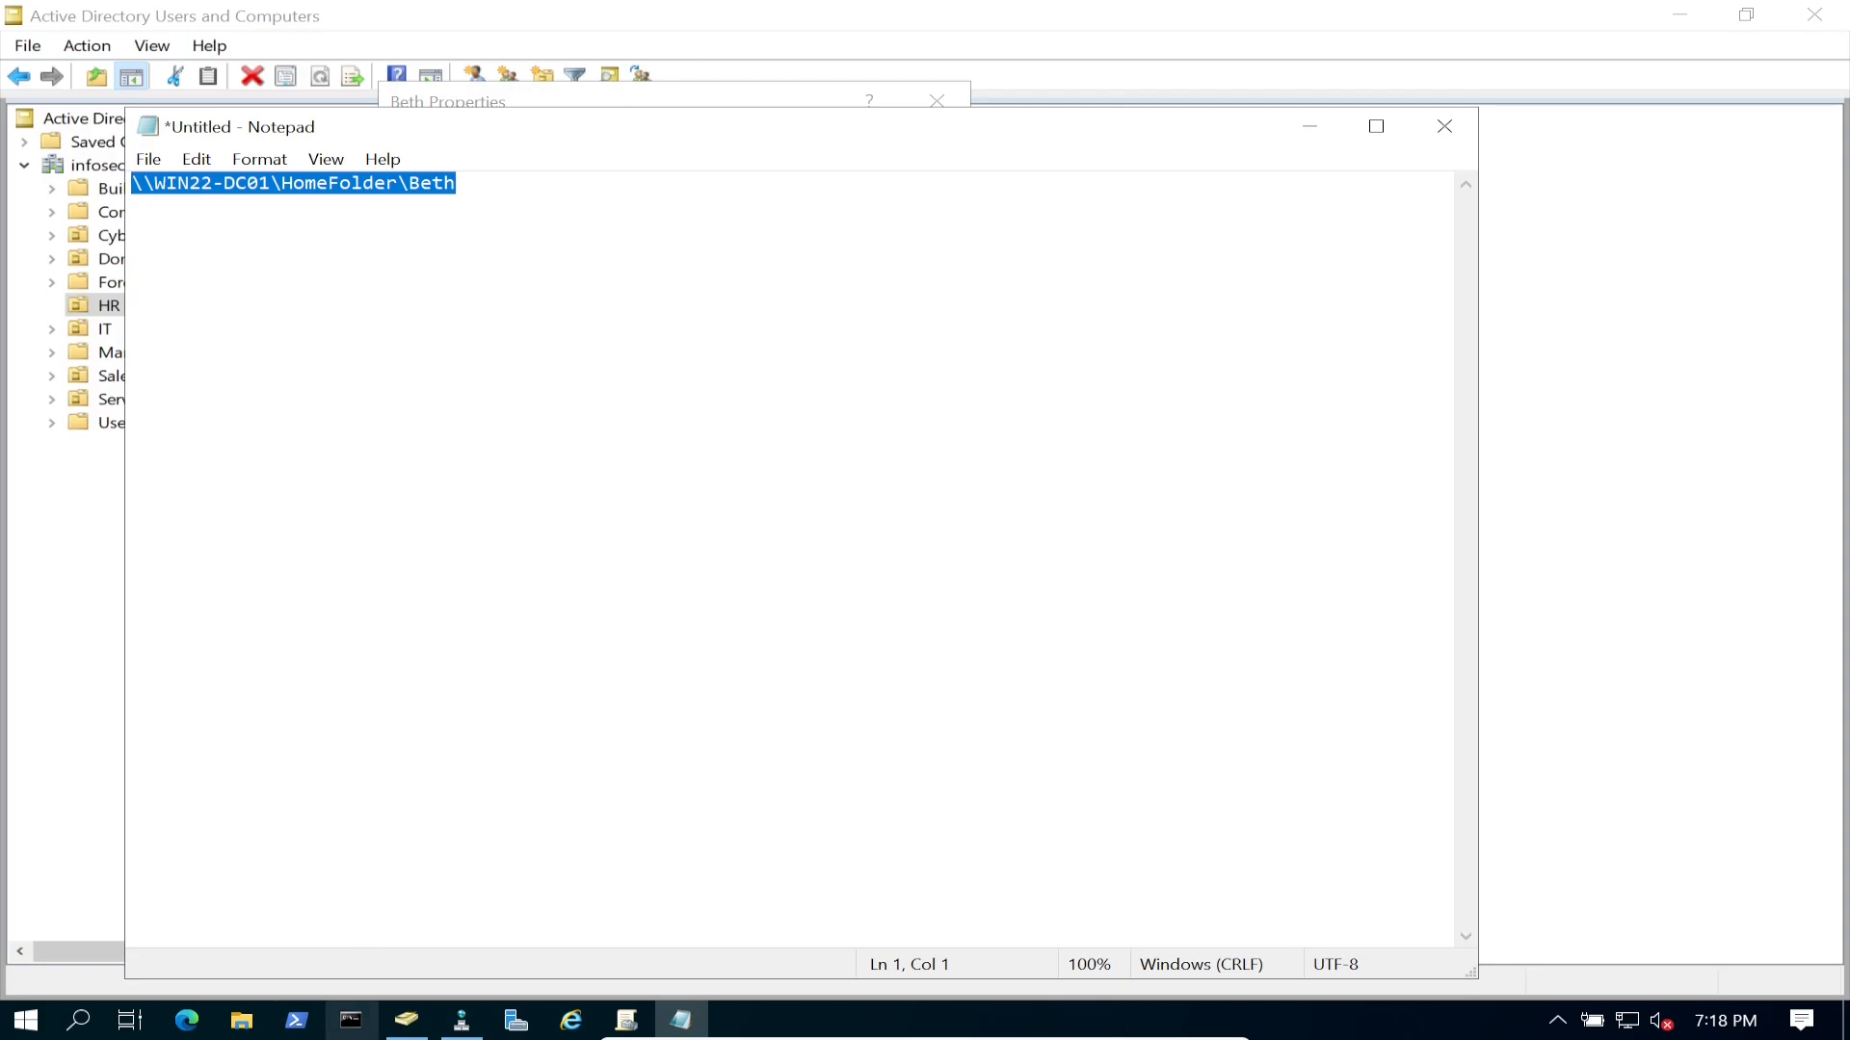
Confirm HomeFolder on the C: drive holds the user folders, then put Explorer and Notepad away.
{"action": "left_click", "coordinate": [242, 1021]}
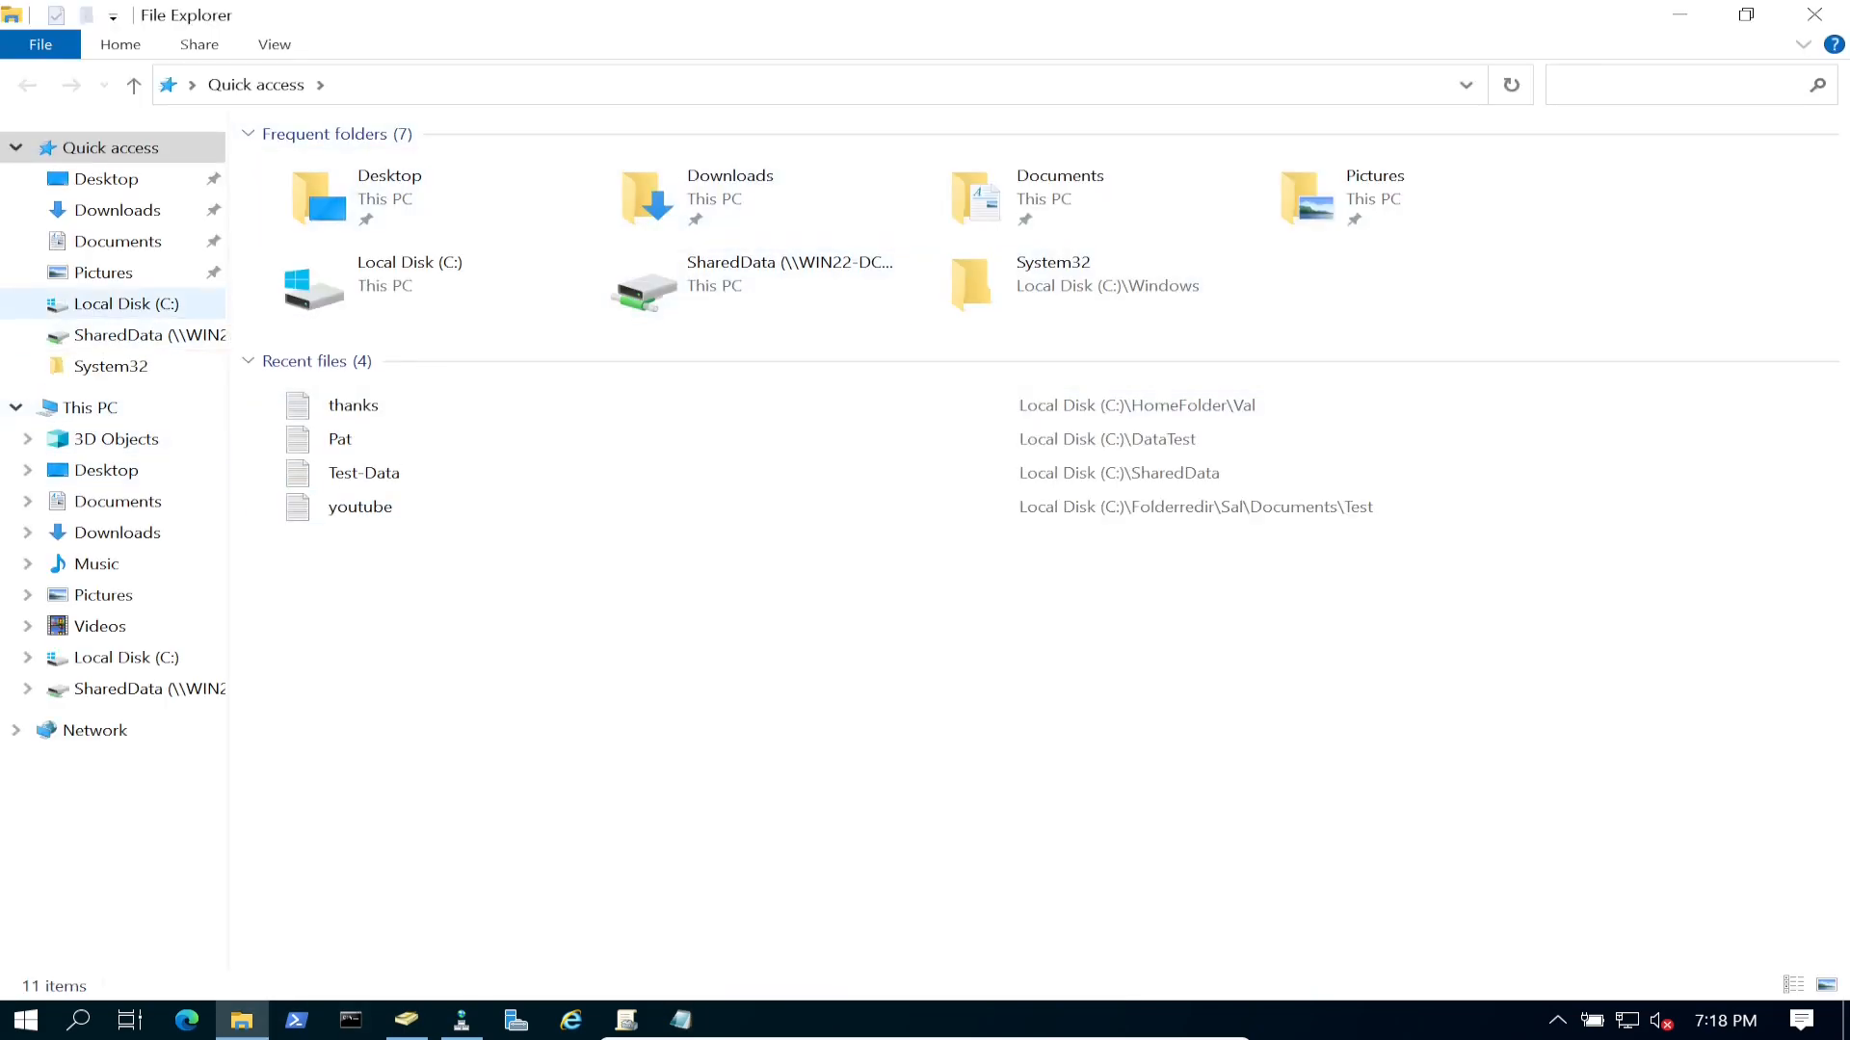
{"action": "left_click", "coordinate": [125, 304]}
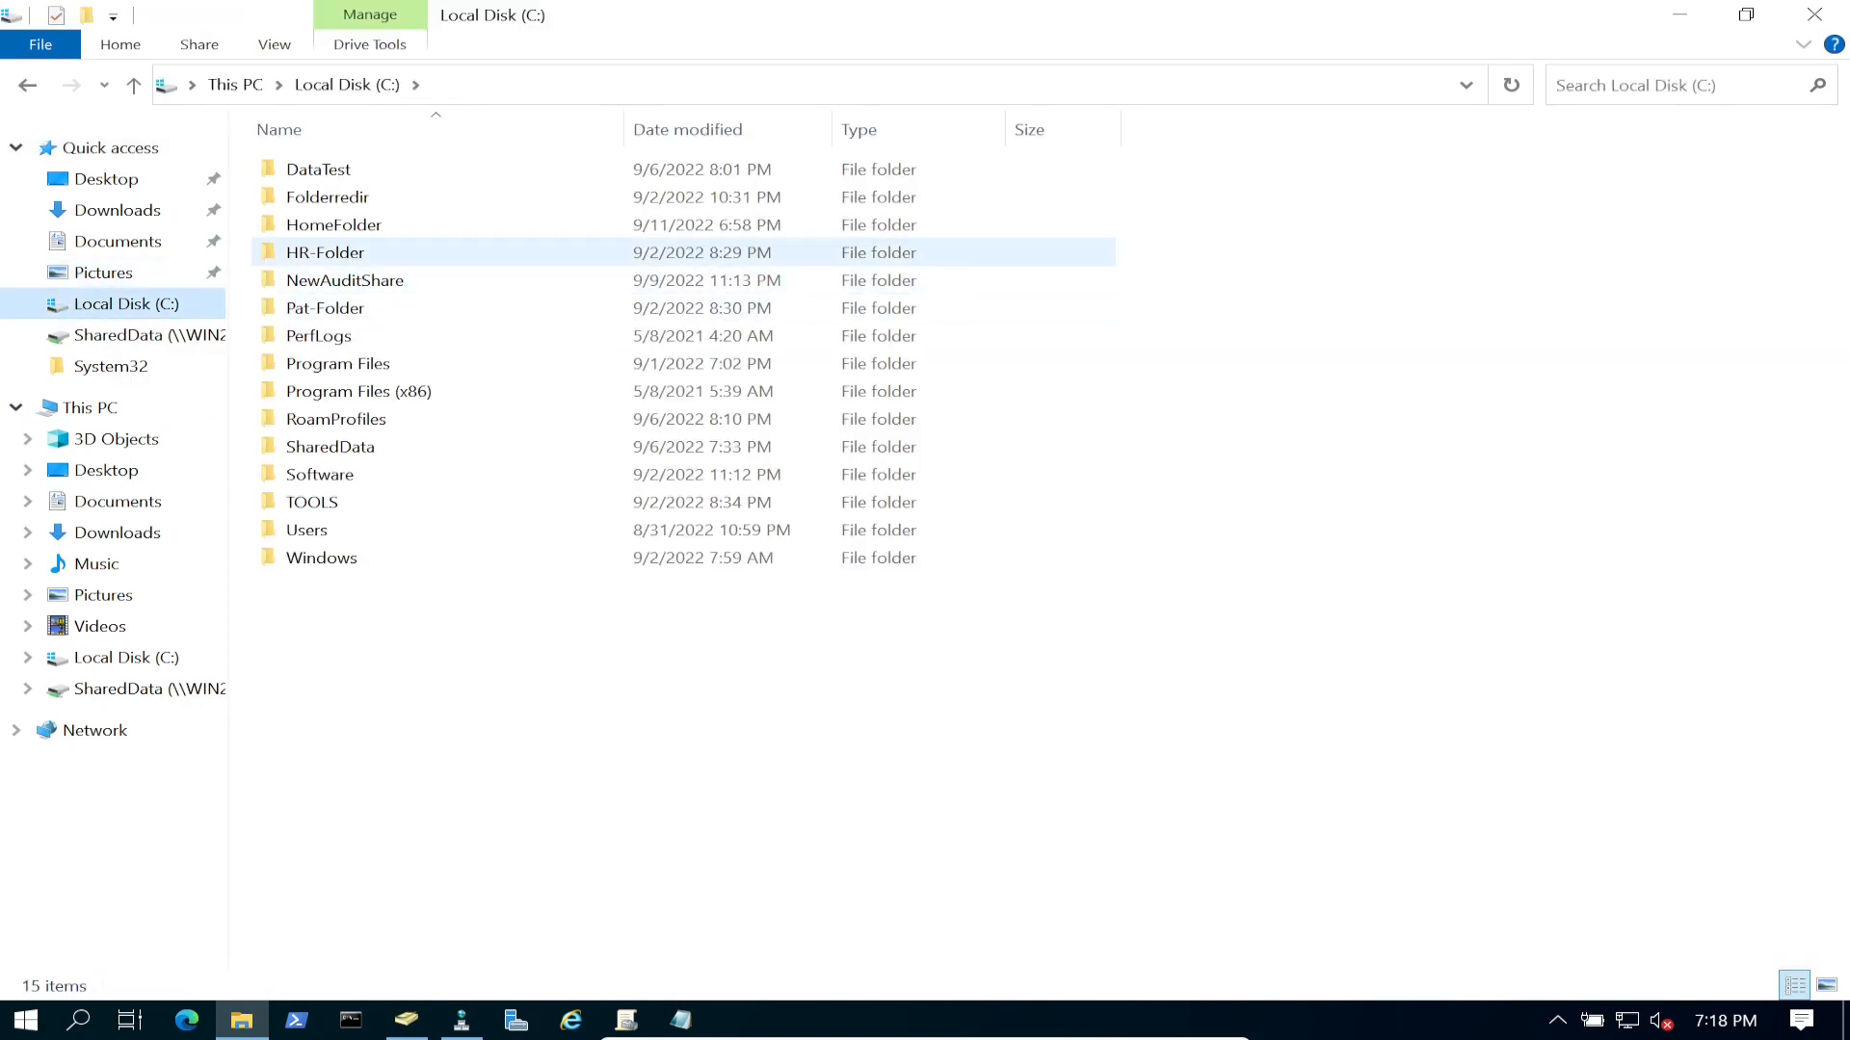
{"action": "left_click_drag", "start_coordinate": [926, 15], "coordinate": [1207, 182]}
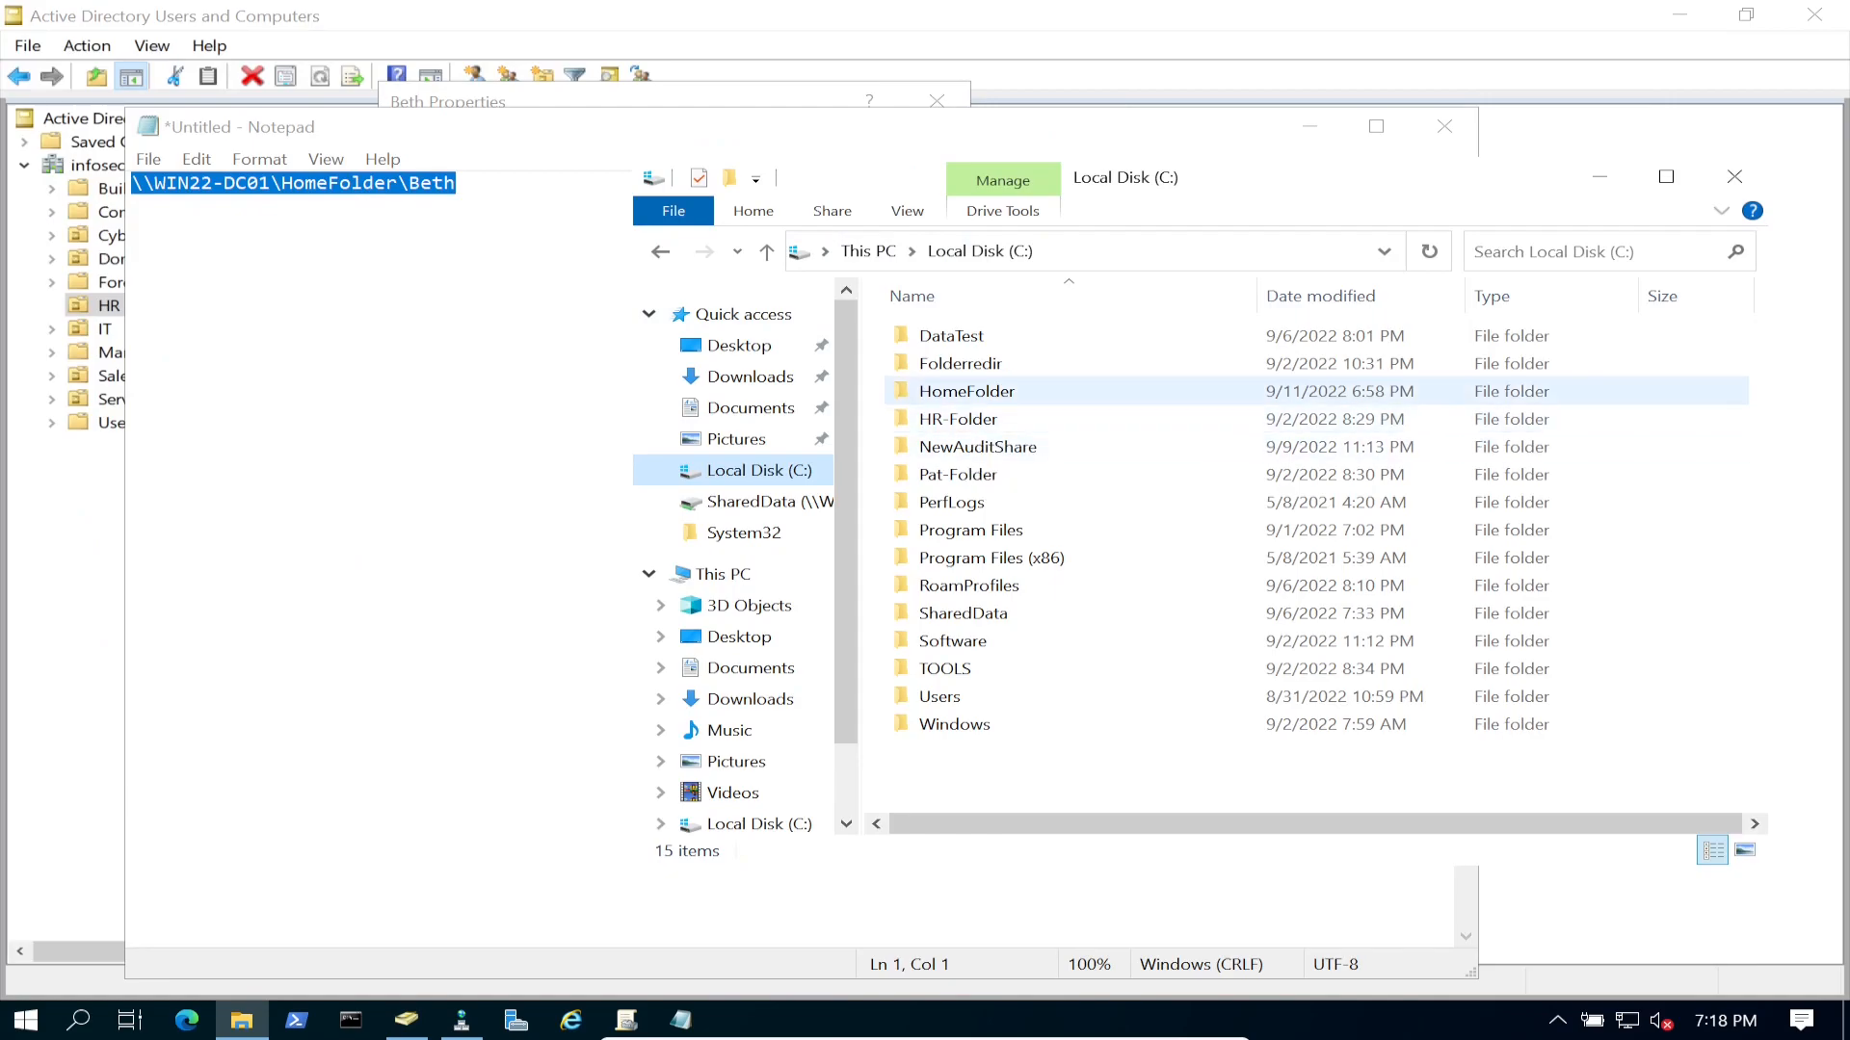
{"action": "double_click", "coordinate": [967, 391]}
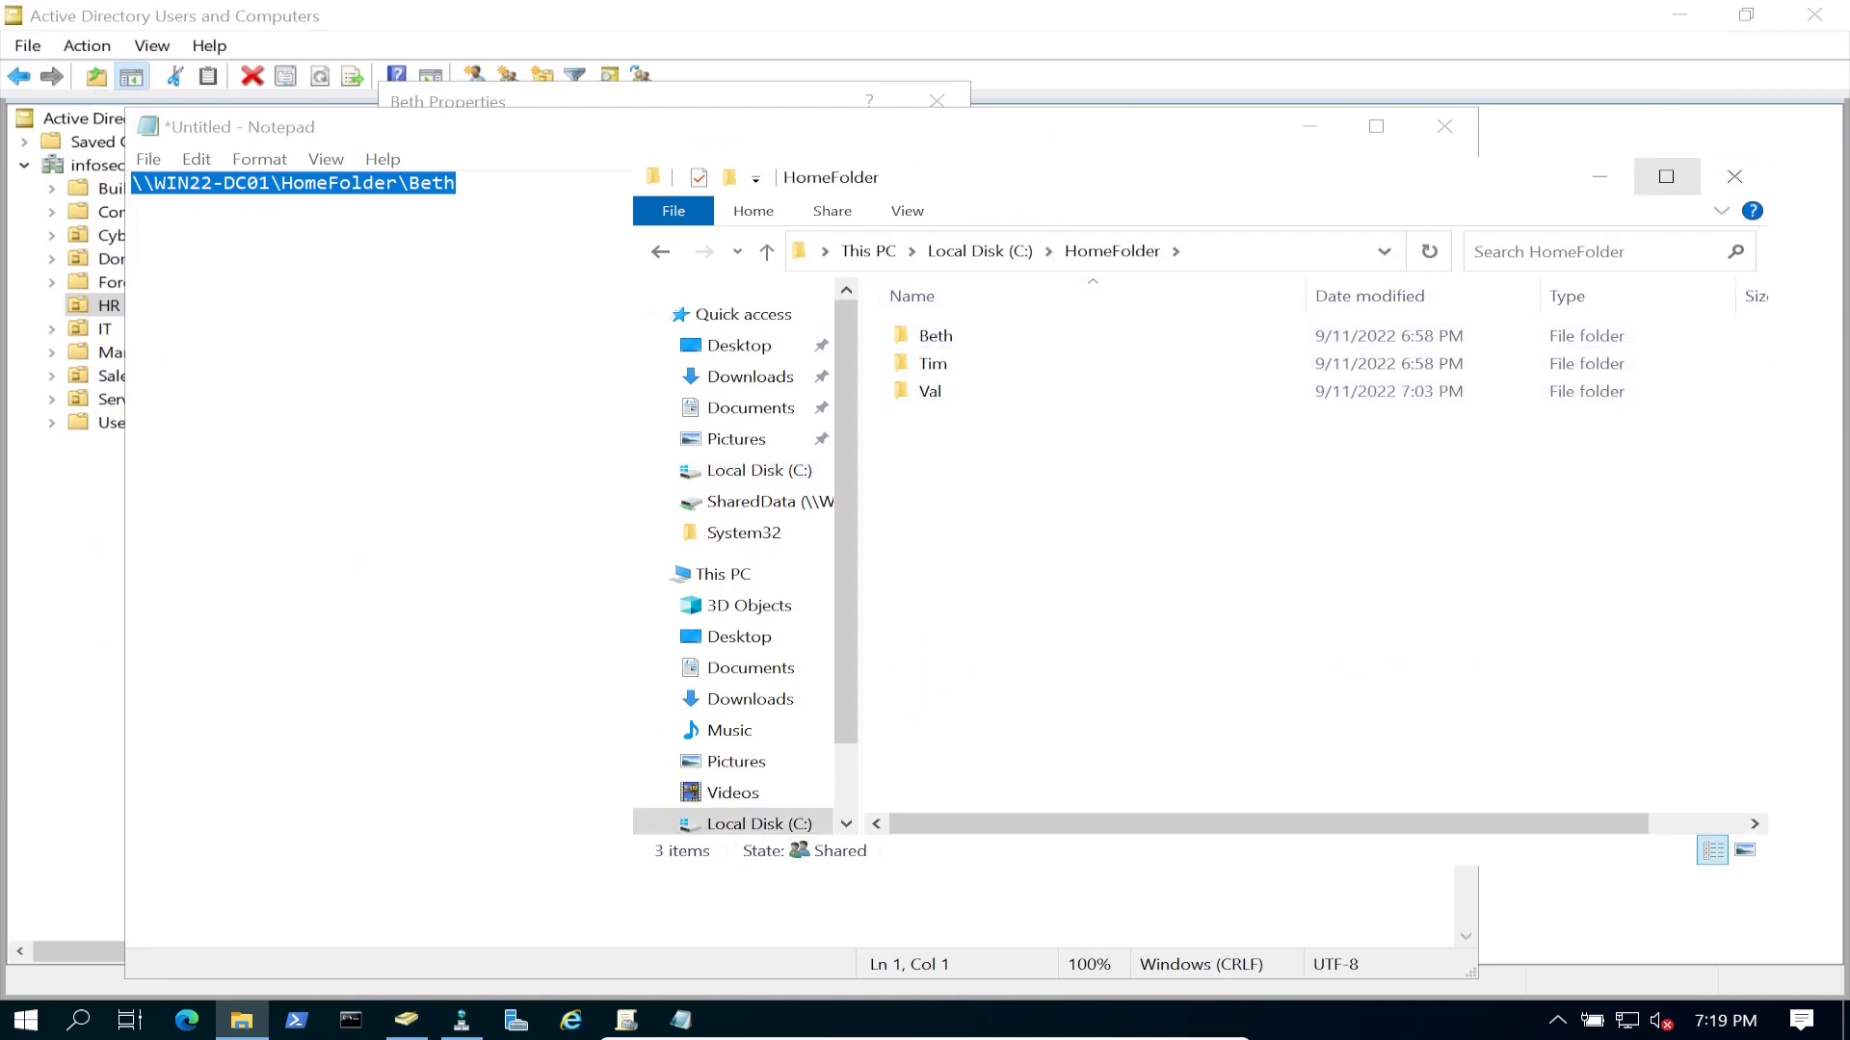
{"action": "left_click", "coordinate": [1734, 176]}
{"action": "left_click", "coordinate": [1444, 126]}
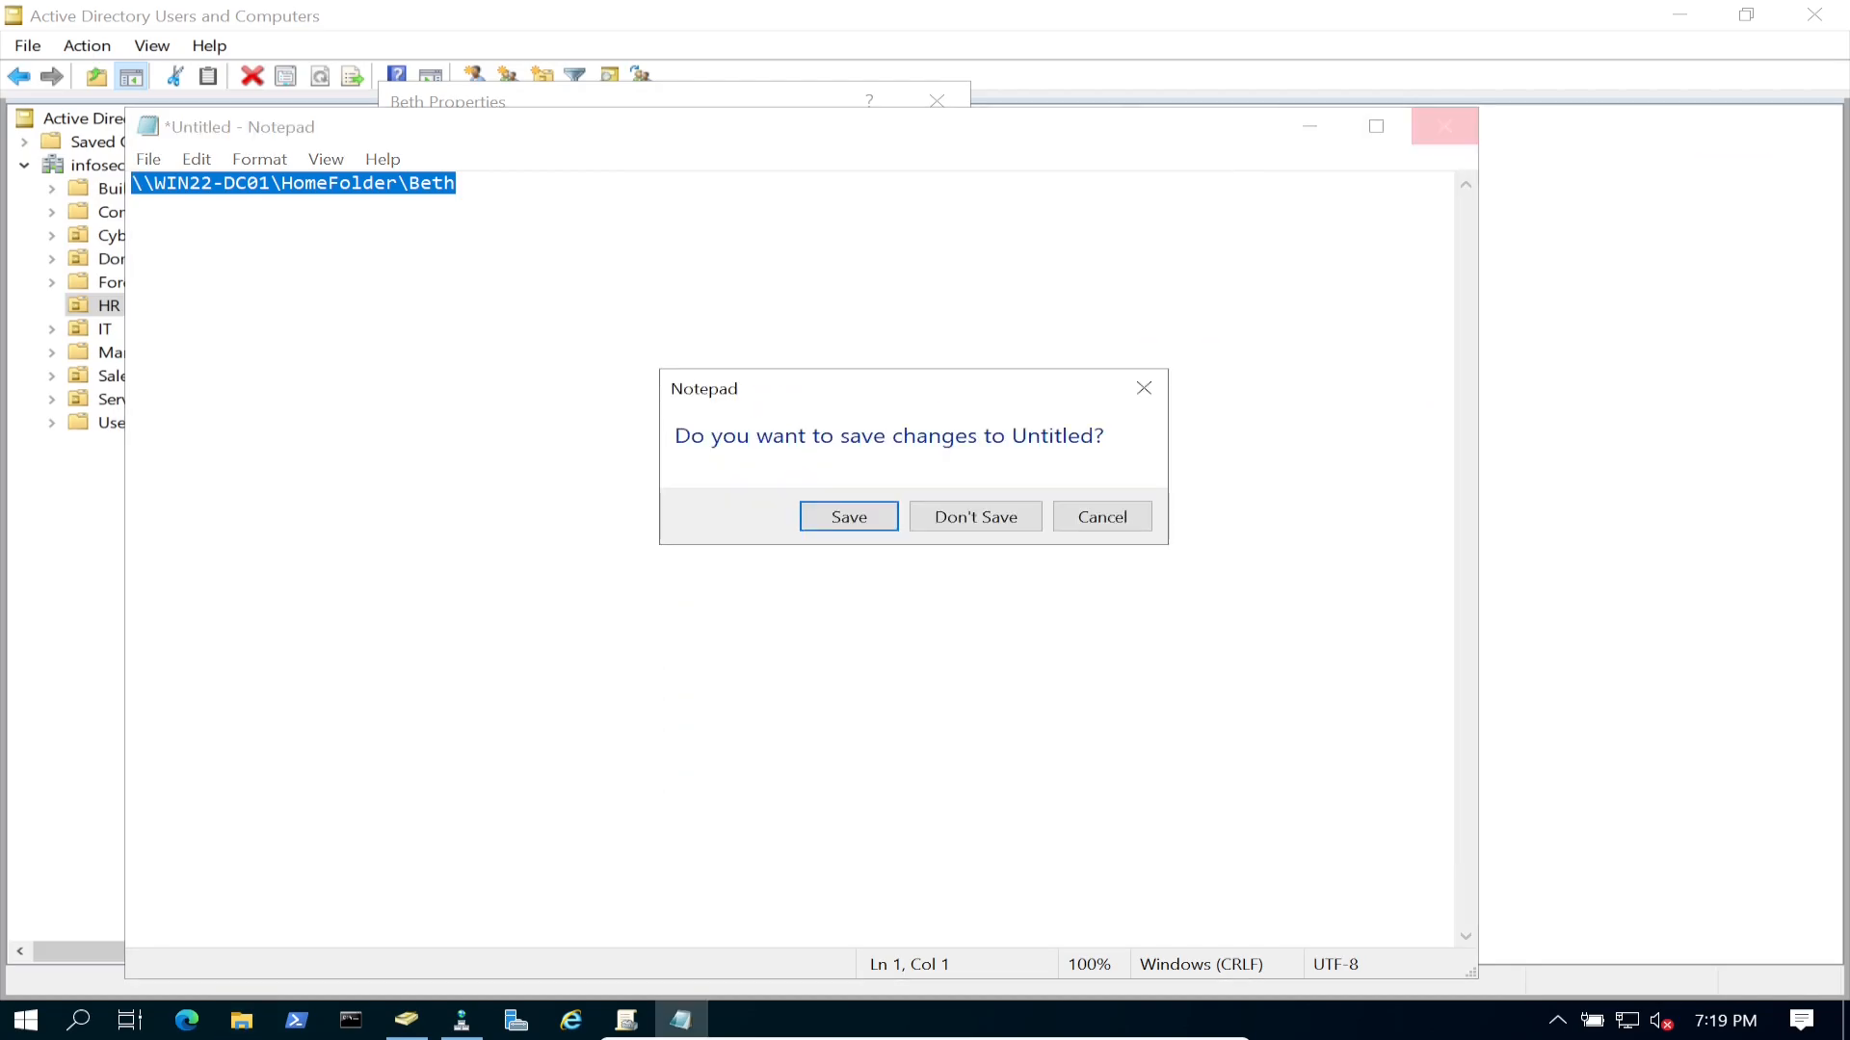
{"action": "left_click", "coordinate": [1101, 516]}
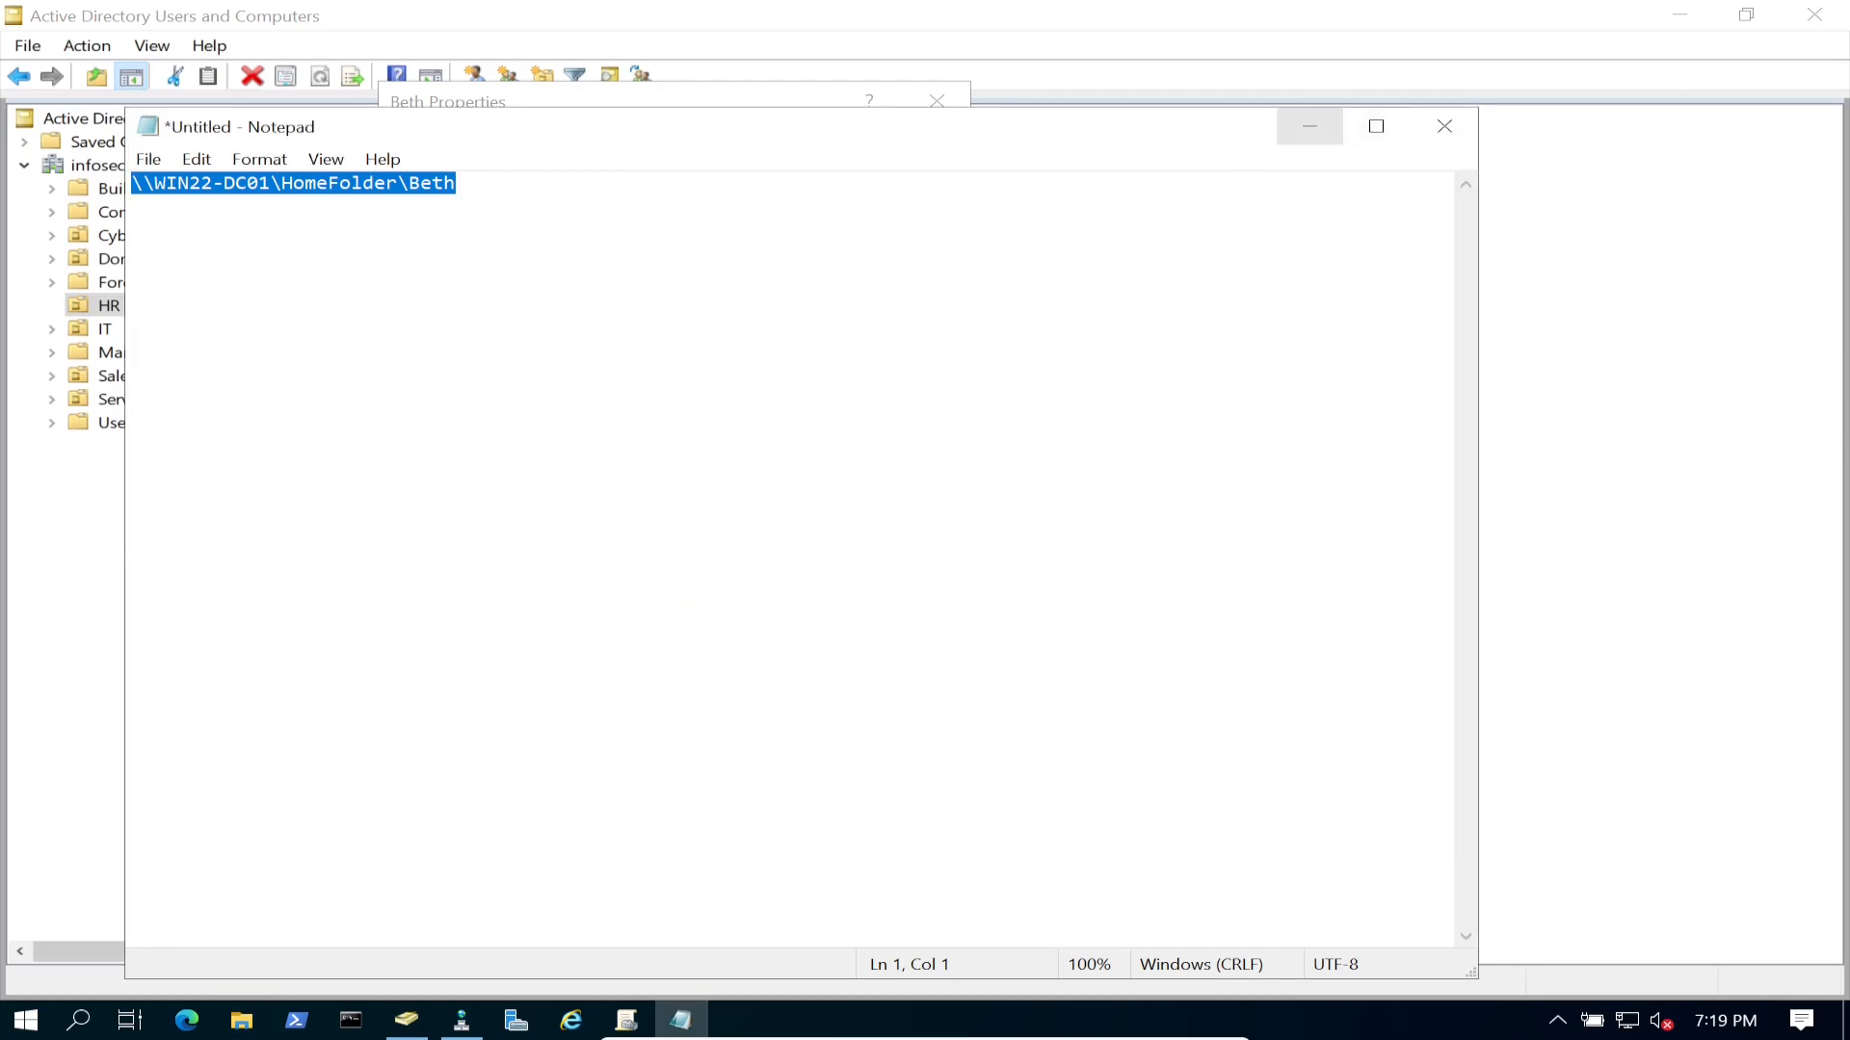
Paste \\WIN22-DC01\HomeFolder\Beth as the H: path, grant Beth full control of the existing folder, and save.
{"action": "left_click", "coordinate": [1310, 127]}
{"action": "type", "text": "\\\\WIN22-DC01\\HomeFolder\\Beth"}
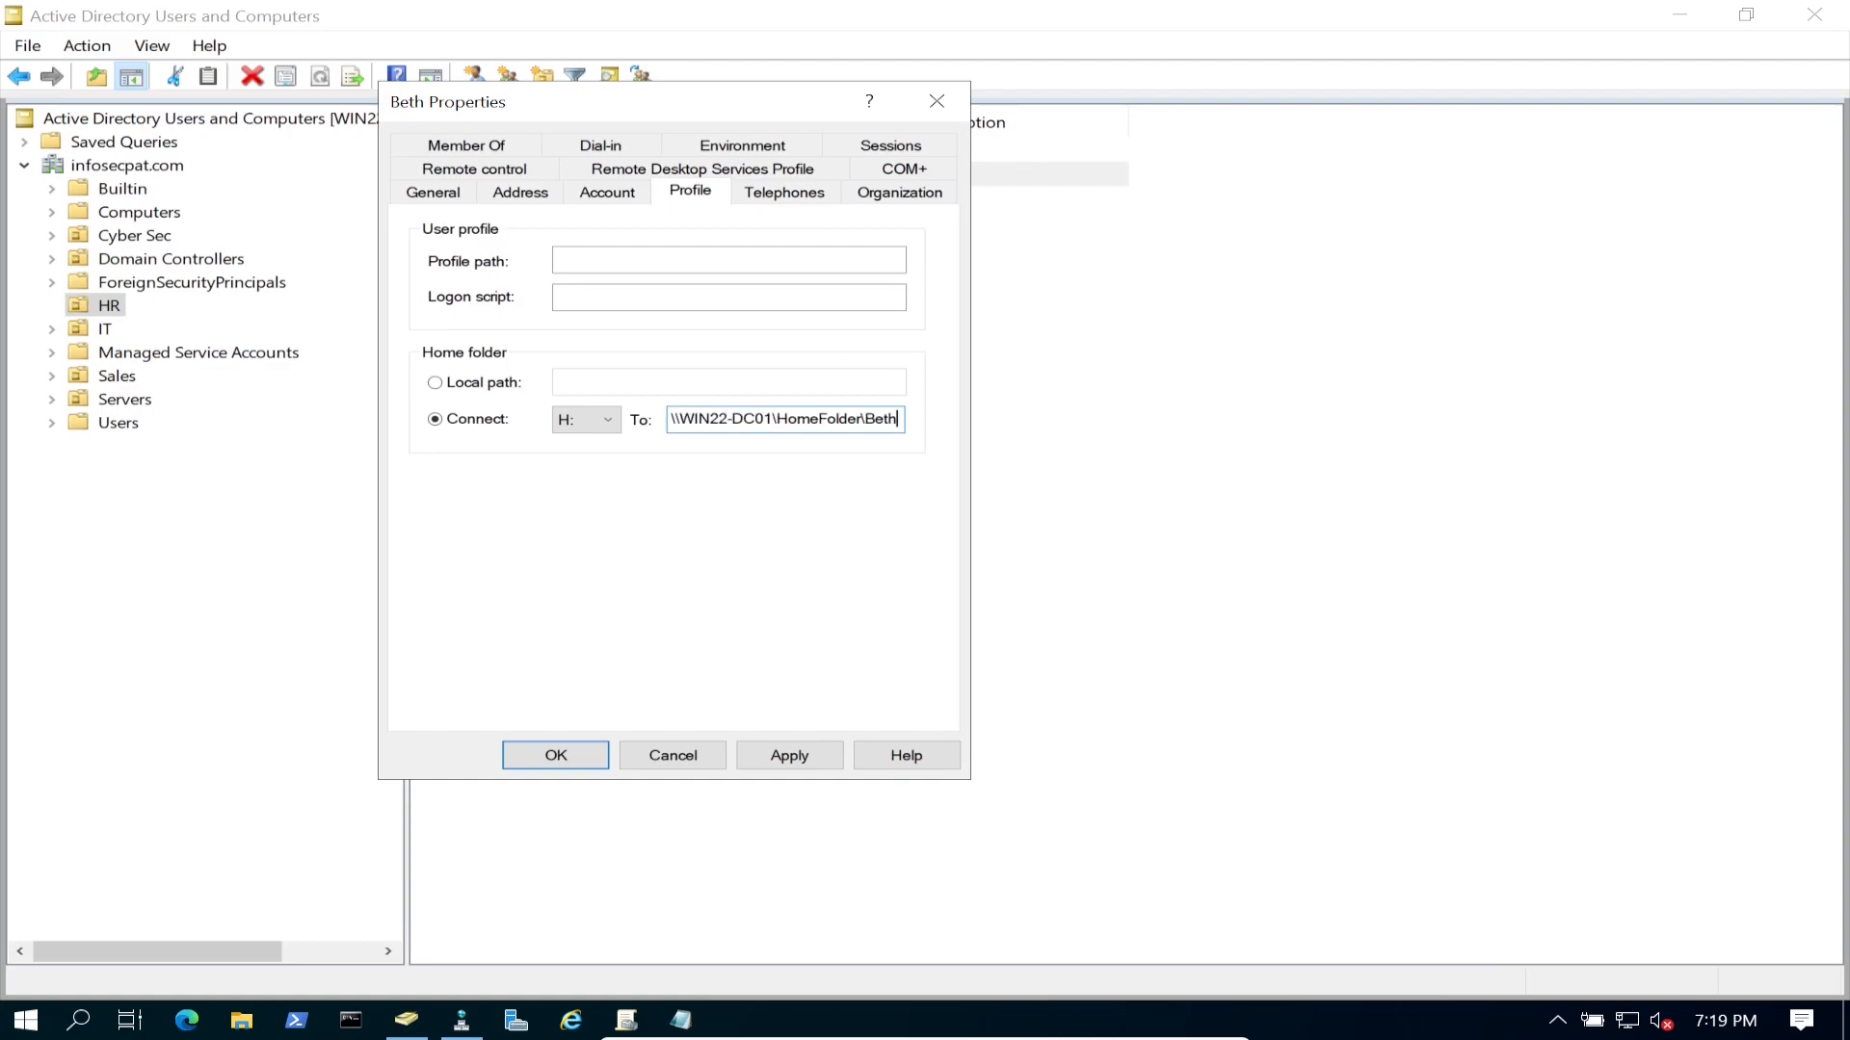
{"action": "left_click", "coordinate": [789, 754]}
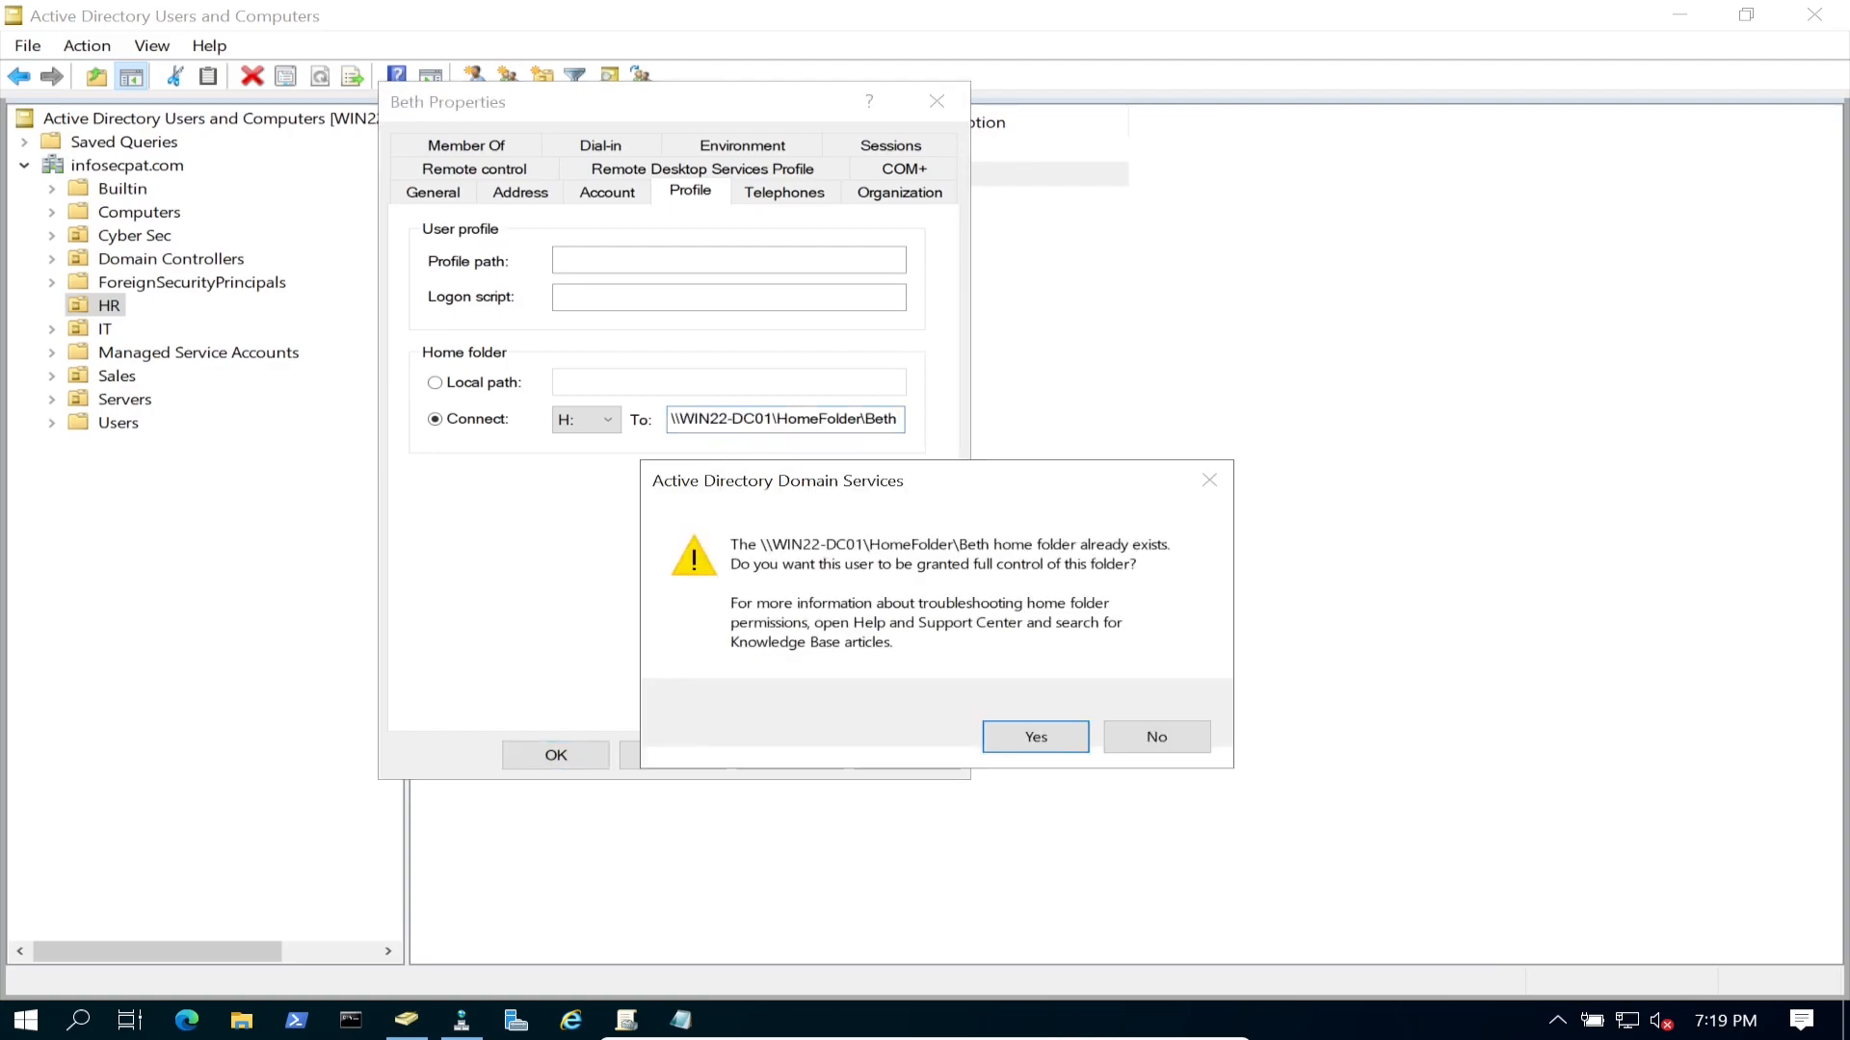
{"action": "left_click", "coordinate": [1035, 735]}
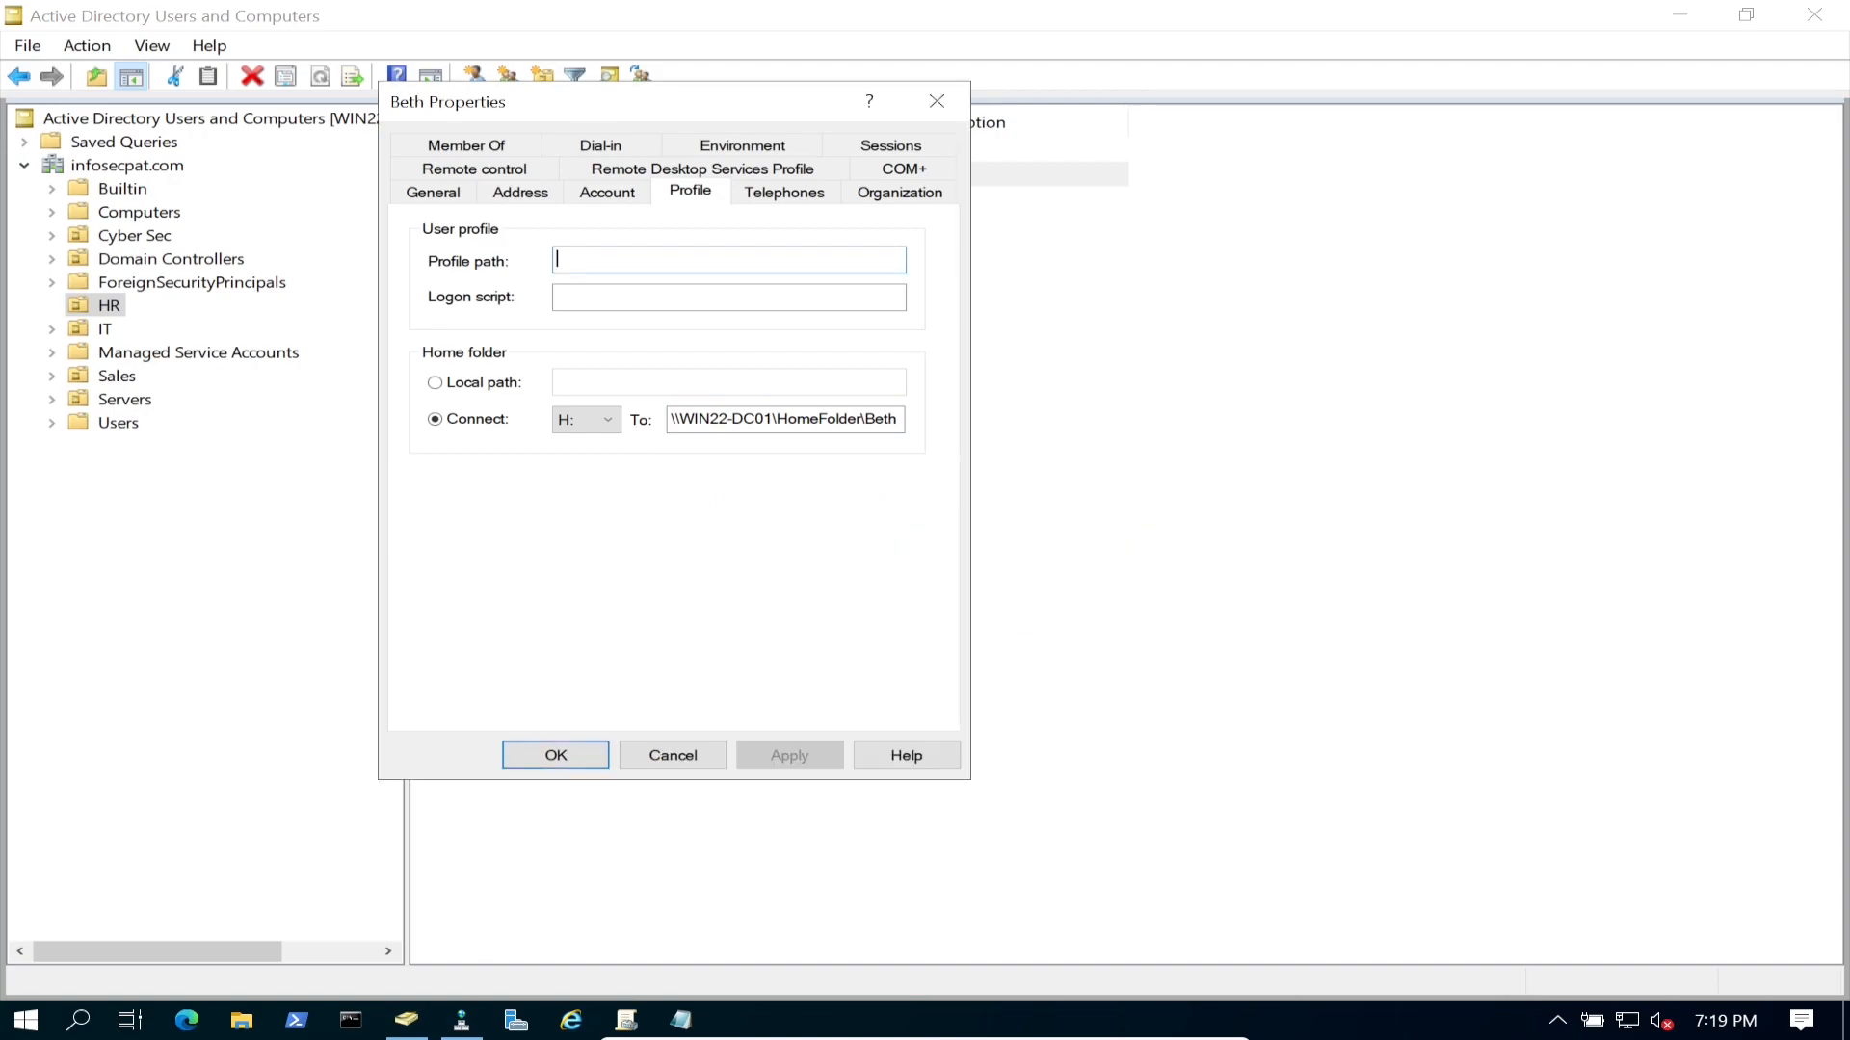
{"action": "left_click", "coordinate": [555, 755]}
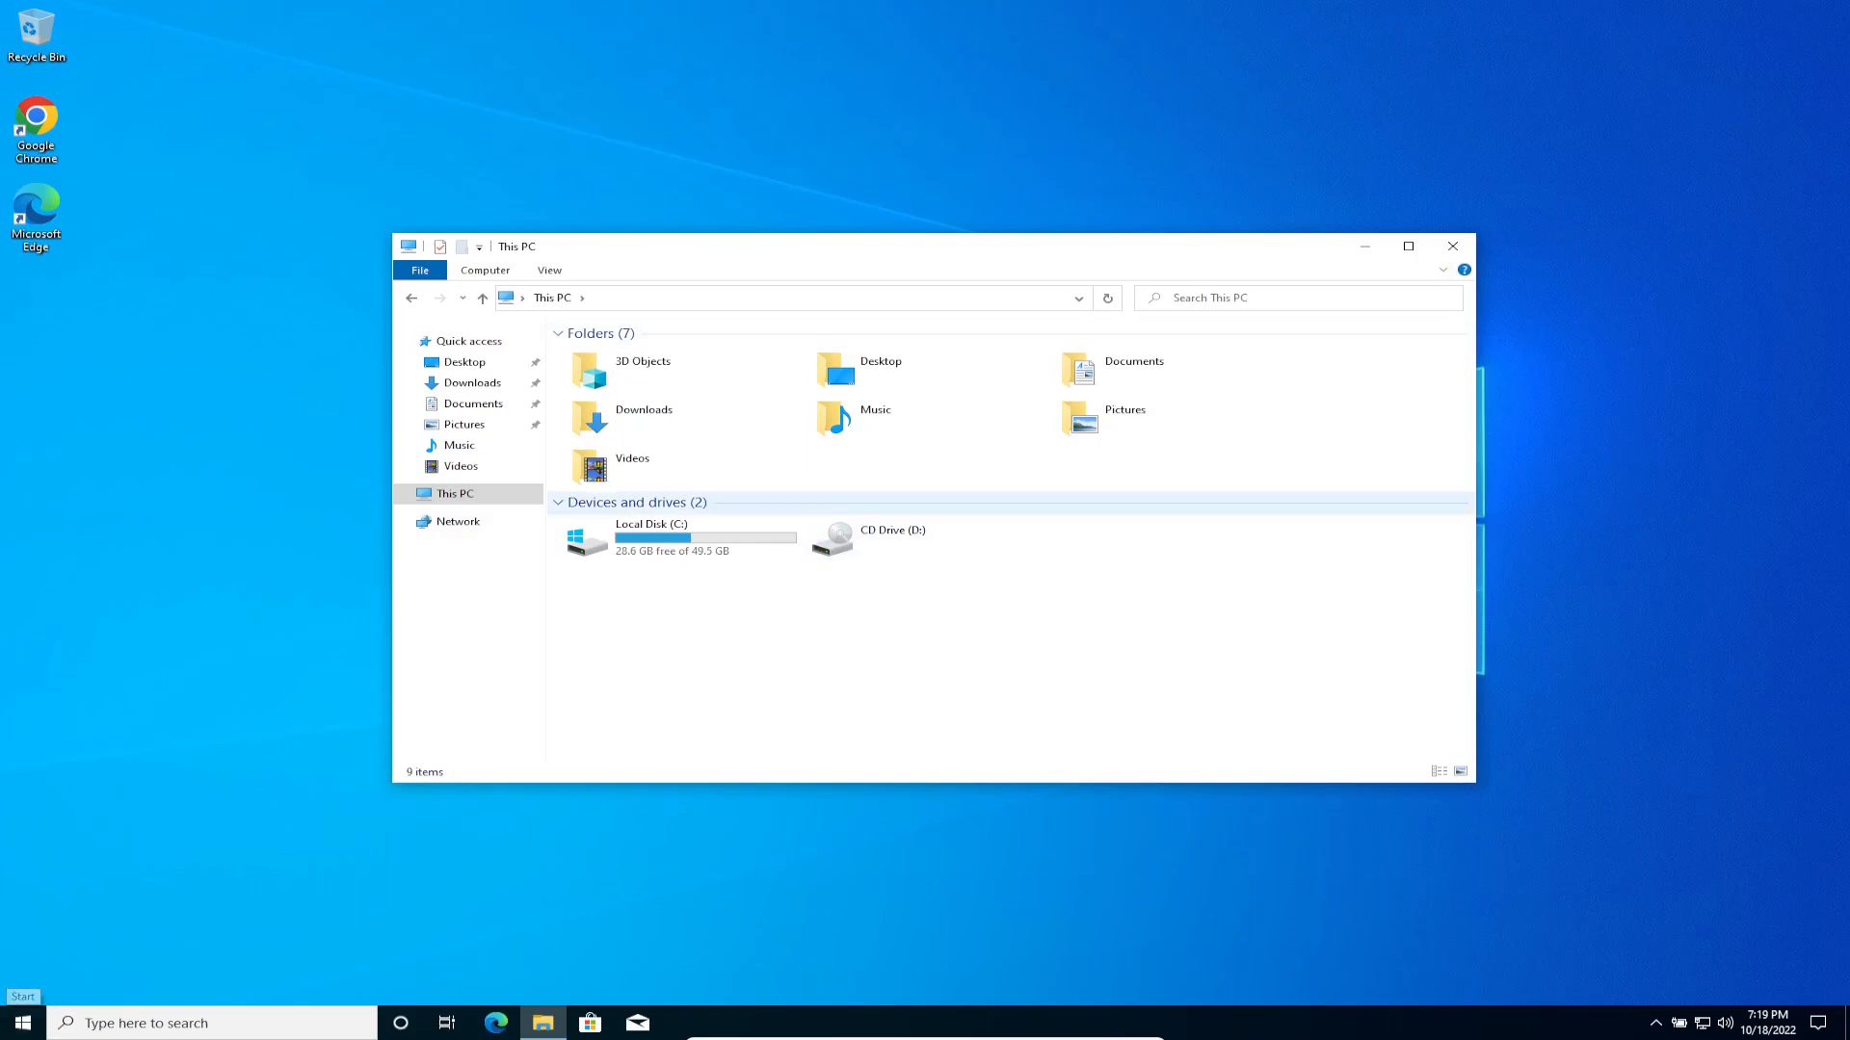
Sign out of the Windows 10 client and sign back in as Beth.
{"action": "left_click", "coordinate": [1453, 246]}
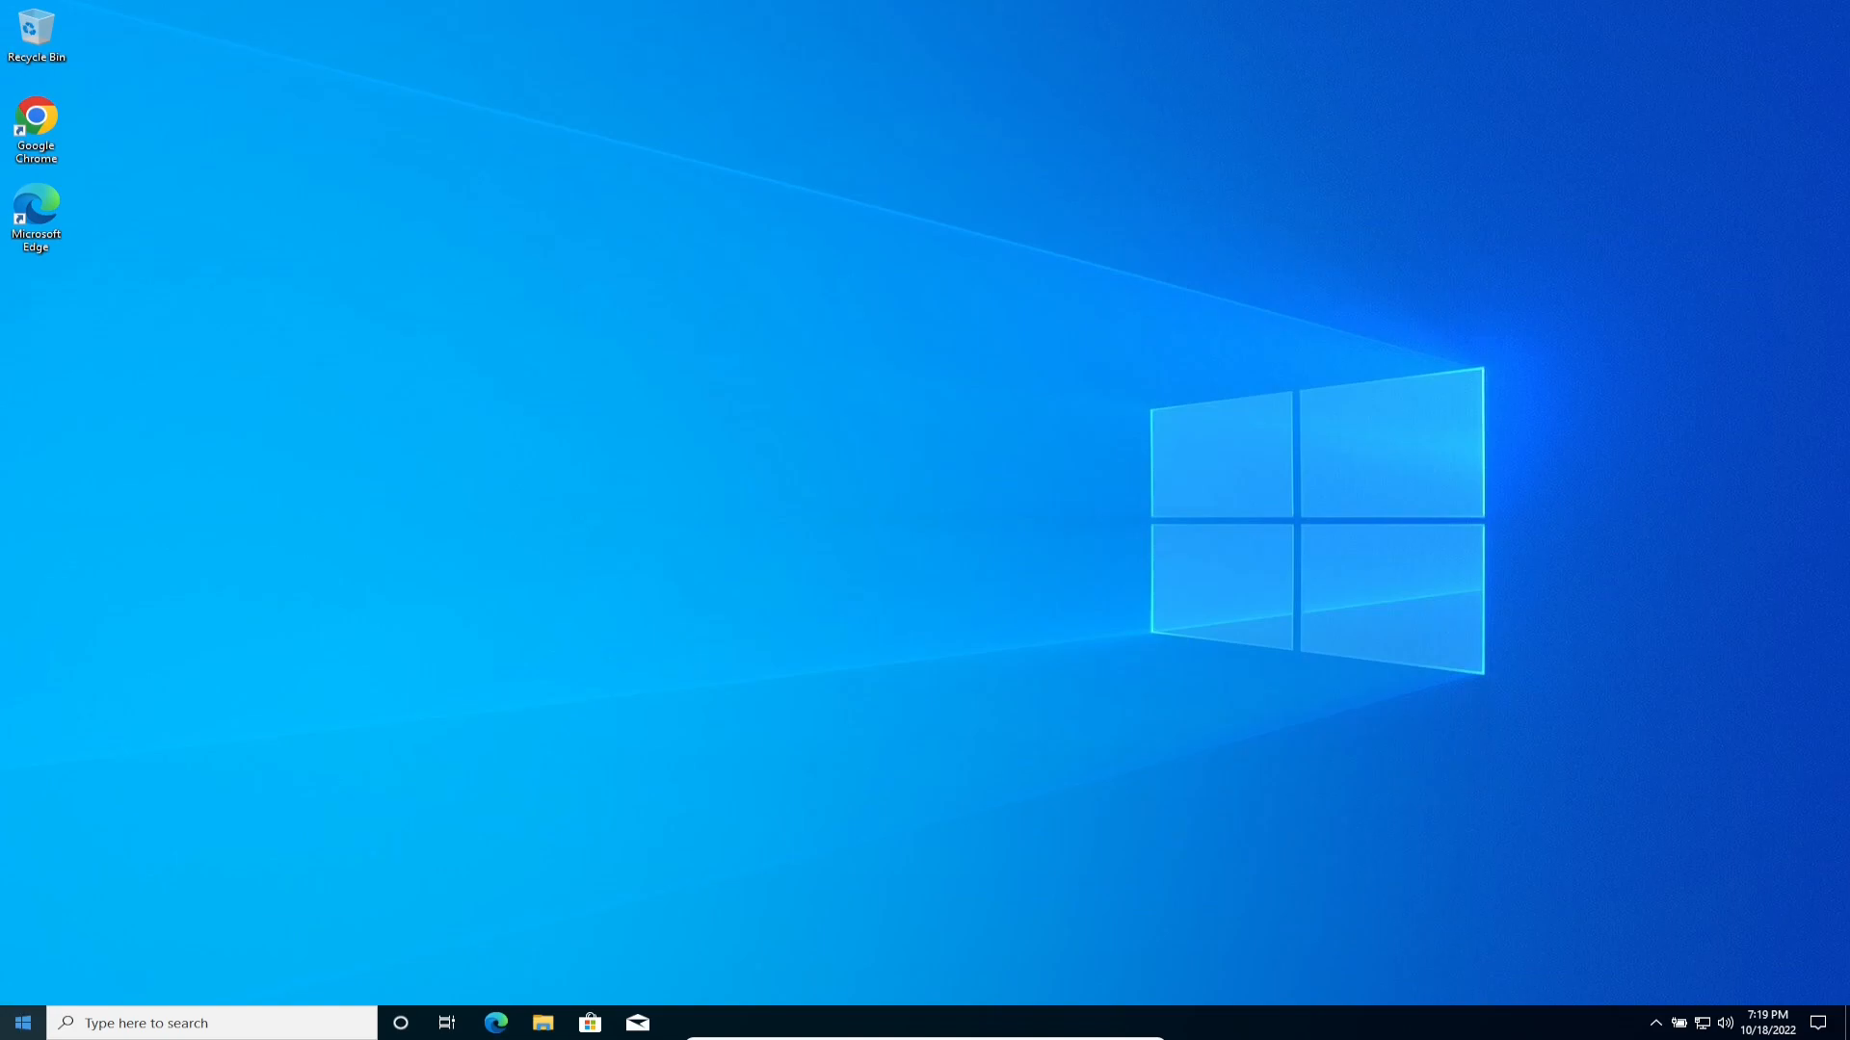
{"action": "right_click", "coordinate": [22, 1023]}
{"action": "mouse_move", "coordinate": [156, 972]}
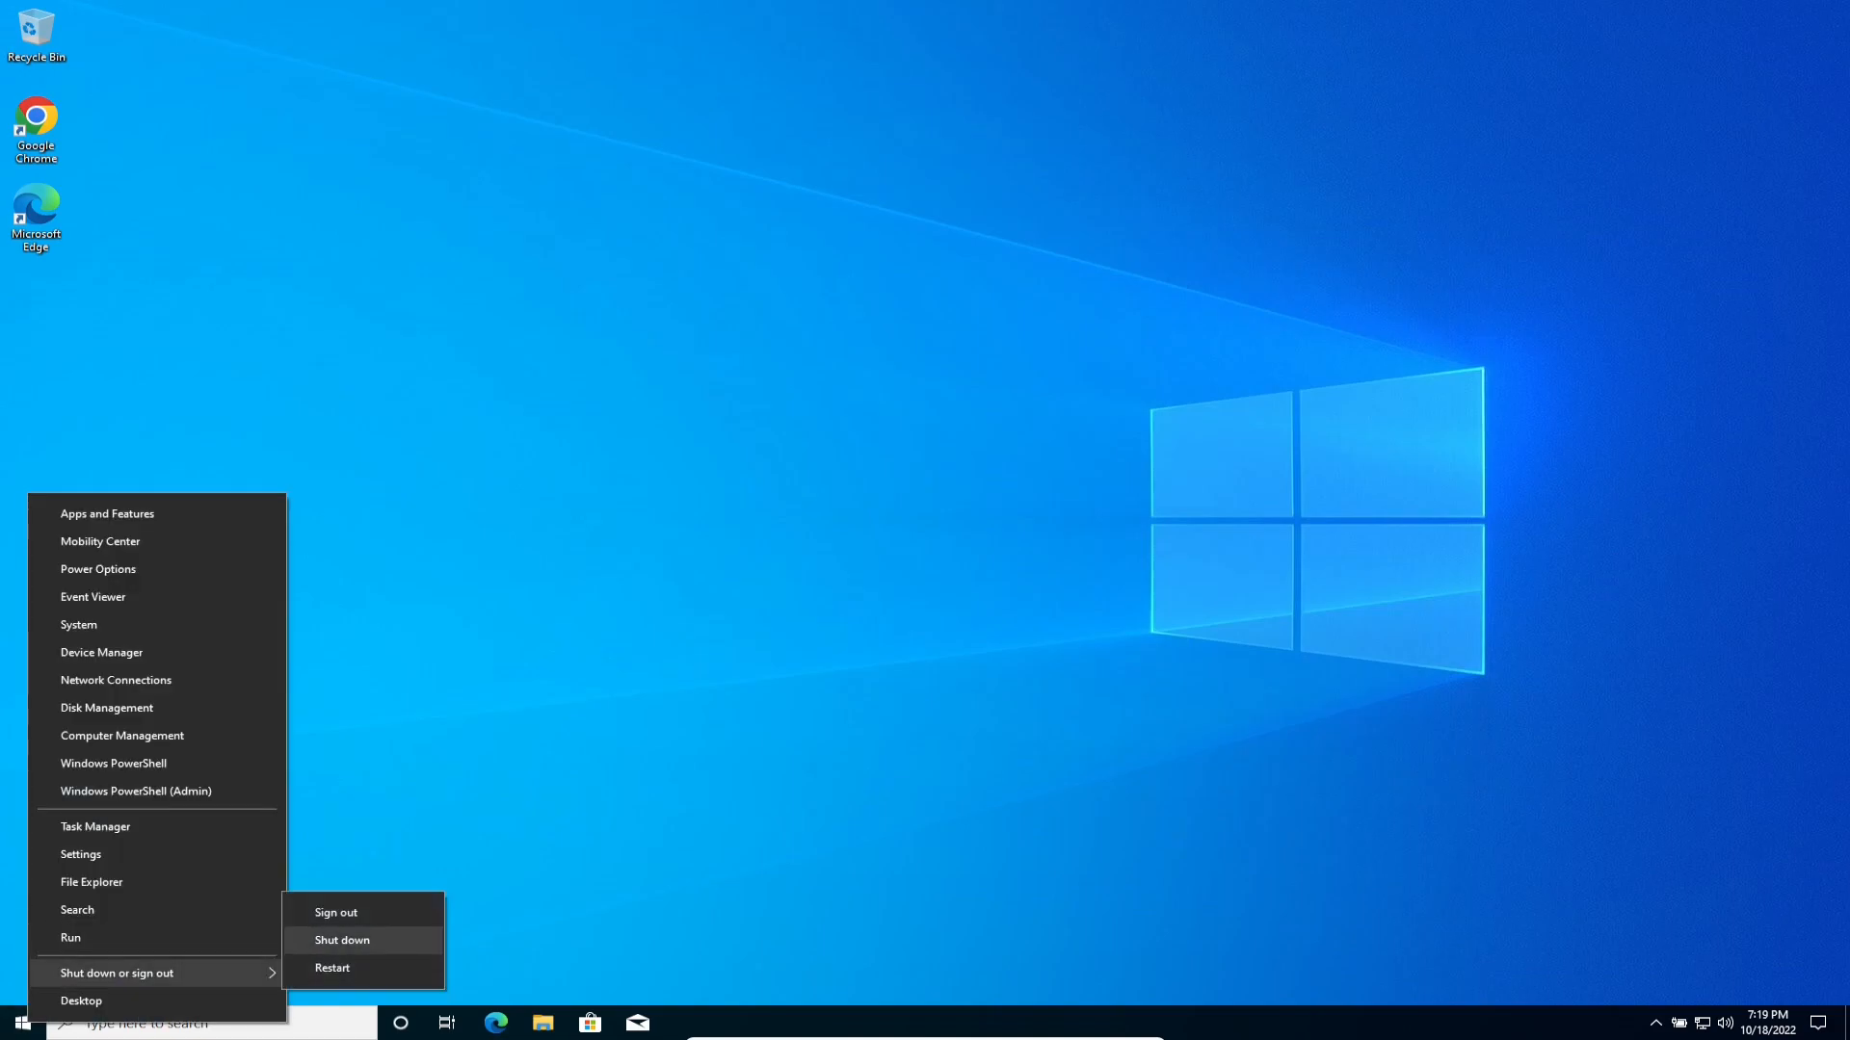
{"action": "left_click", "coordinate": [335, 913]}
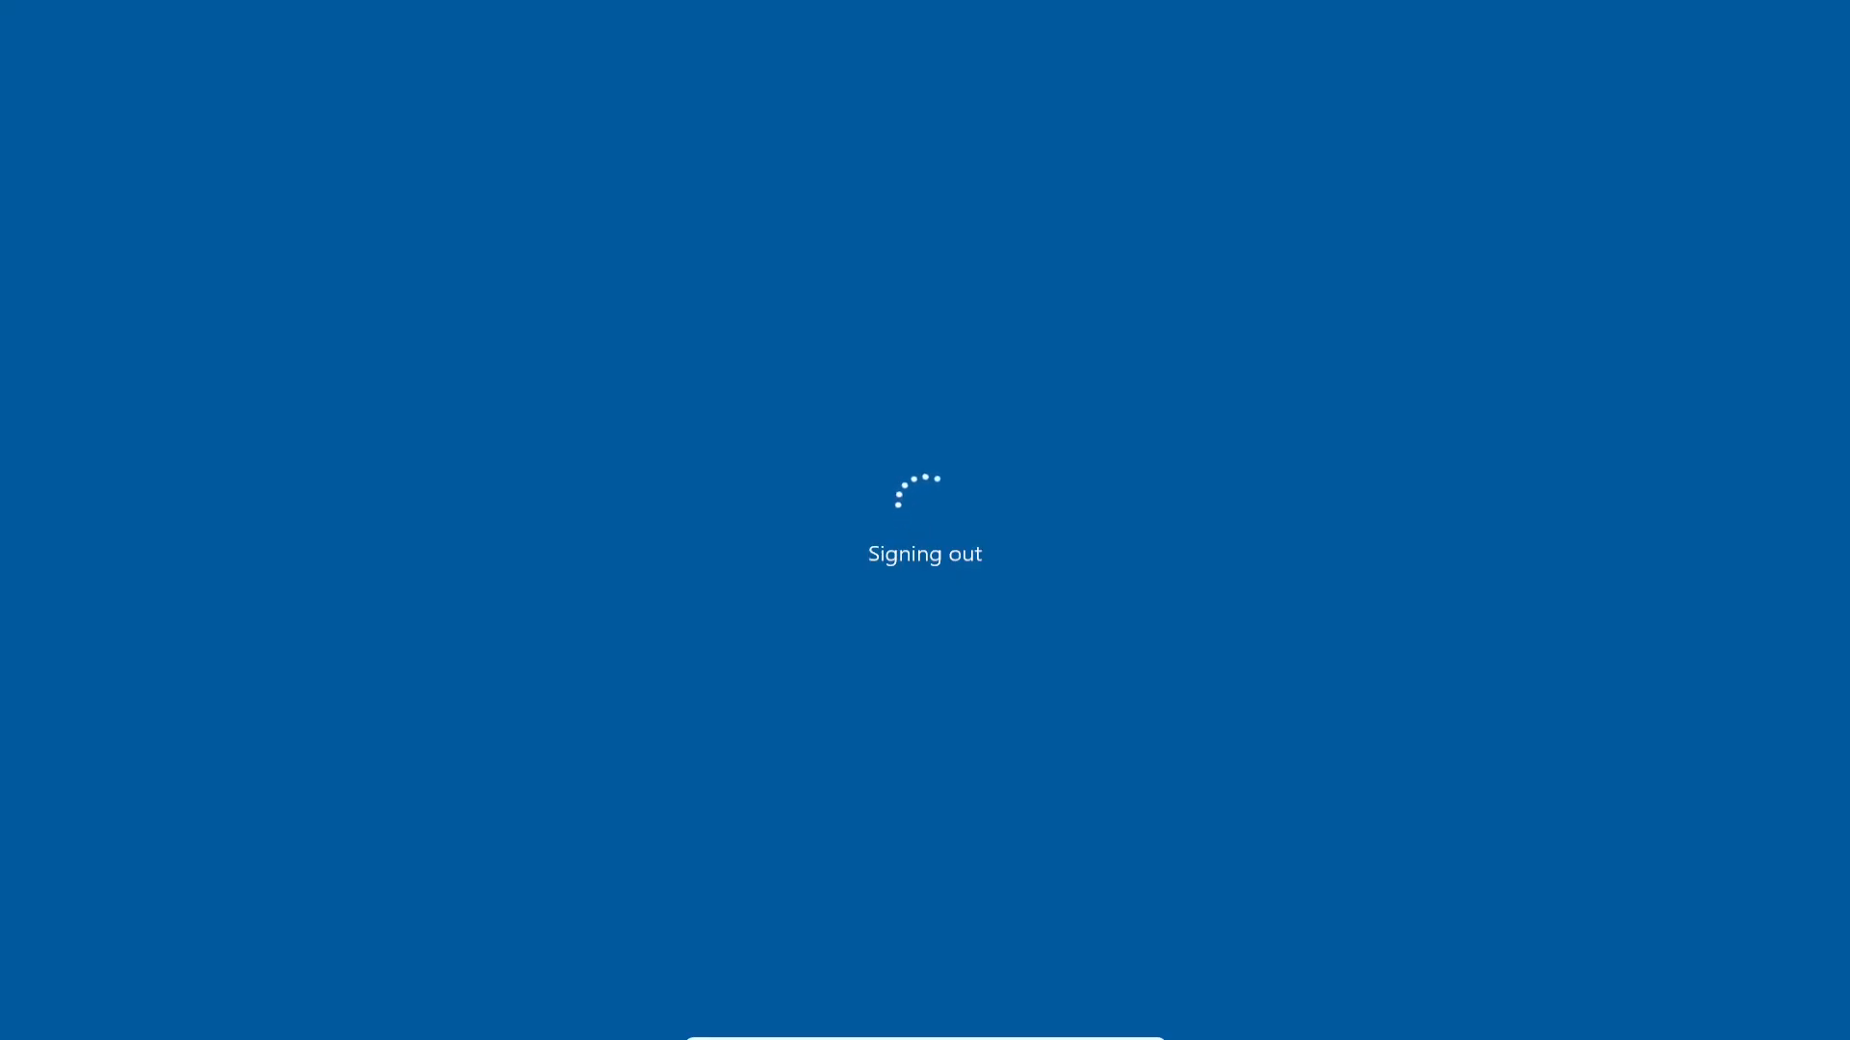
{"action": "key", "text": "space"}
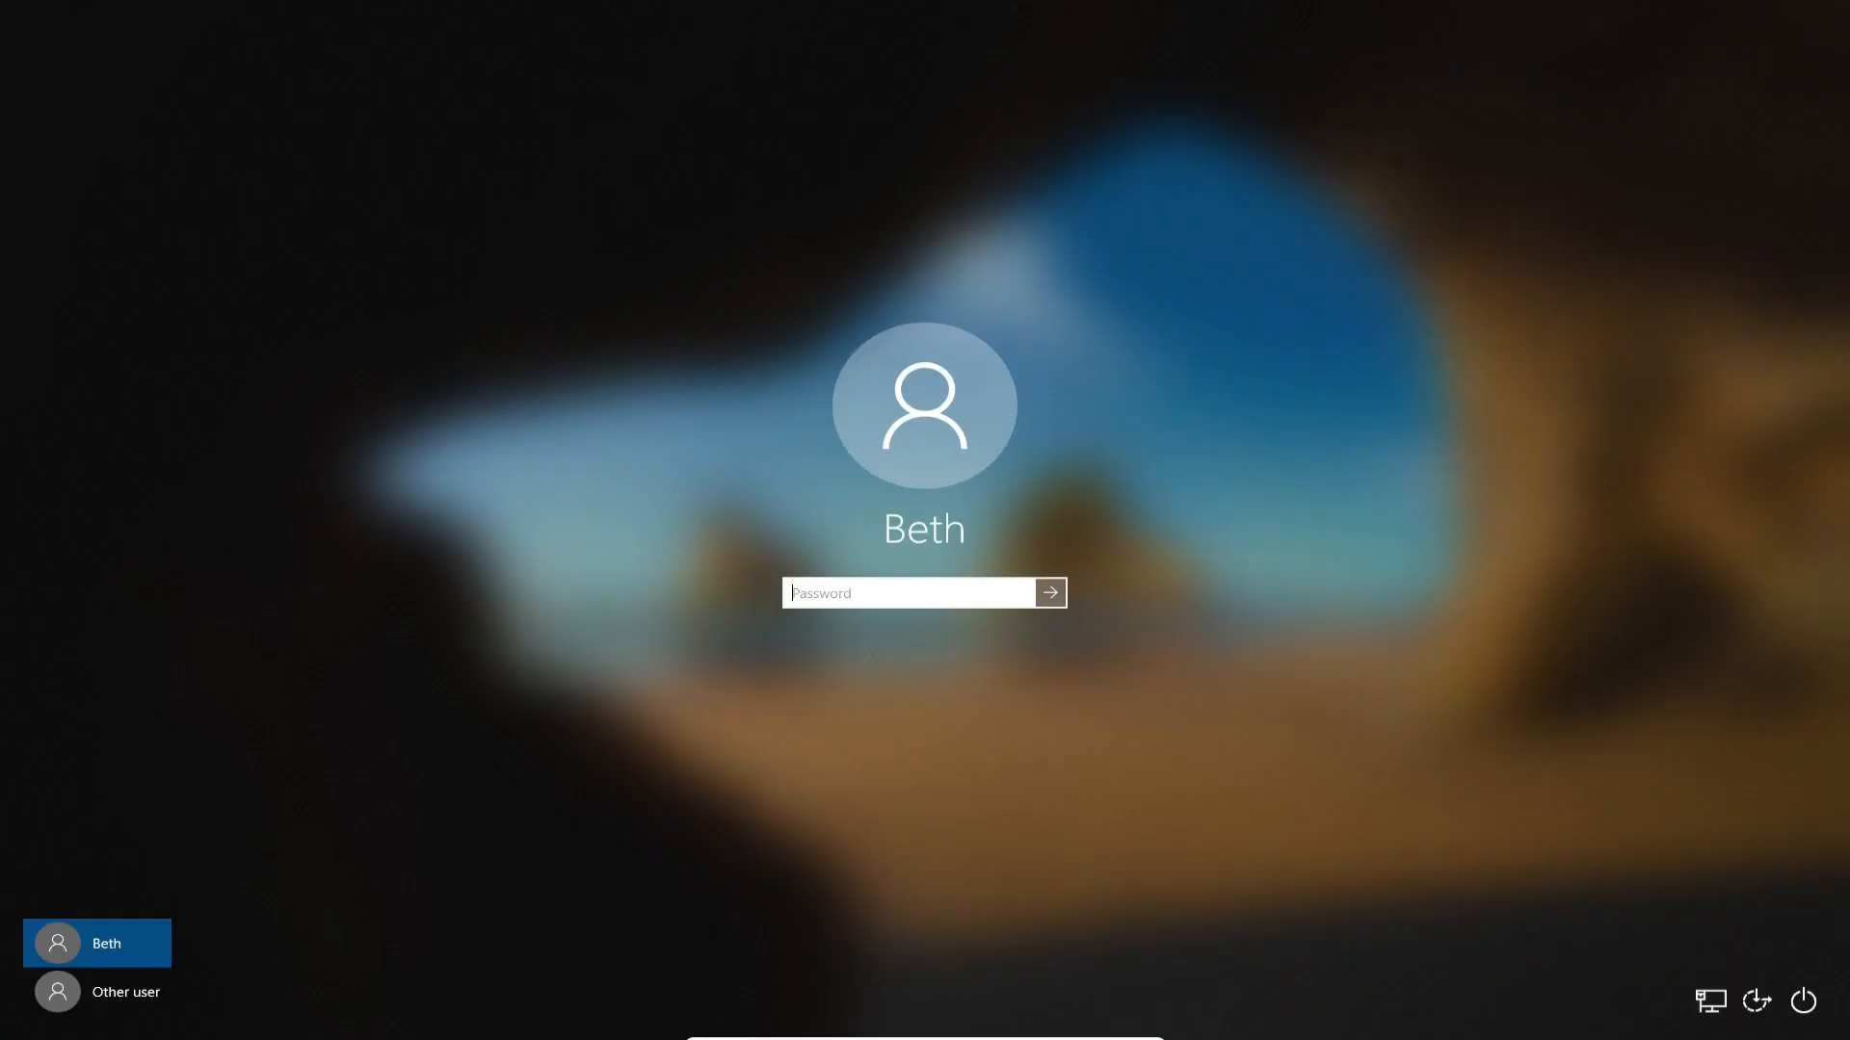
{"action": "key", "text": "Return"}
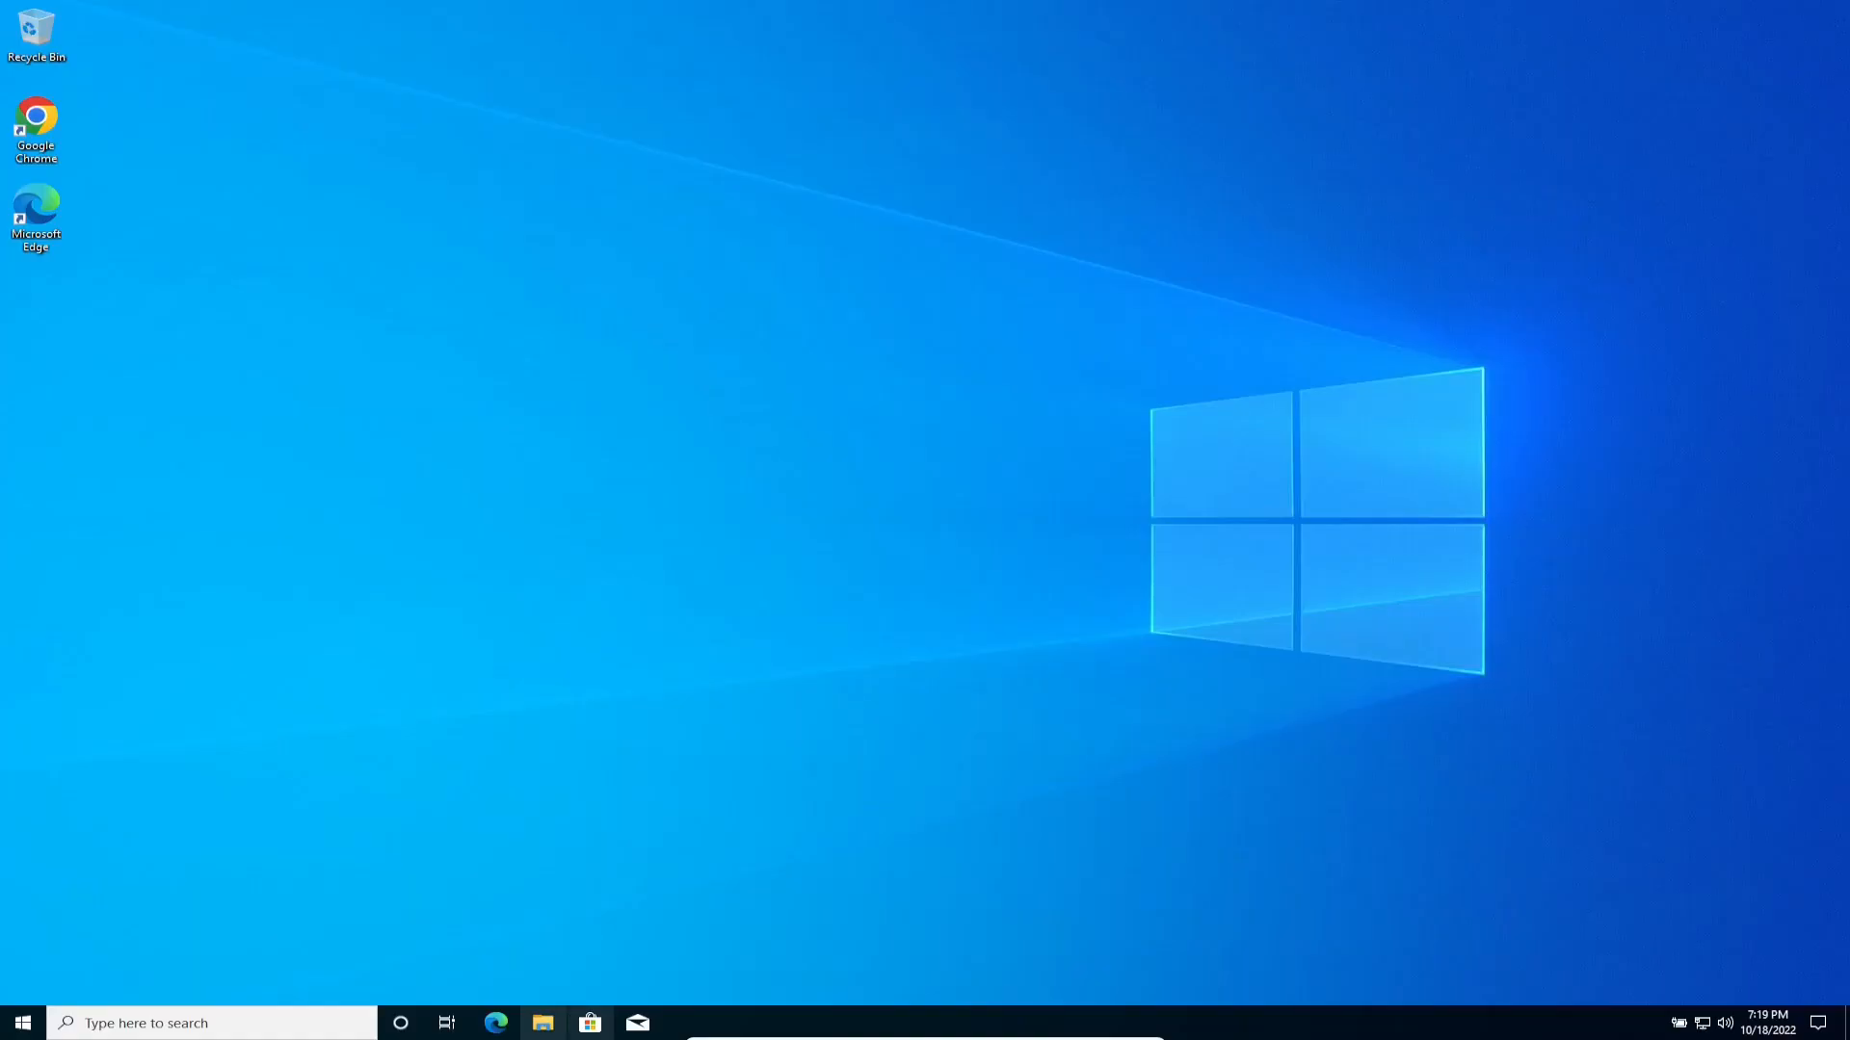
Show This PC and open Beth's mapped H: network drive.
{"action": "left_click", "coordinate": [543, 1024]}
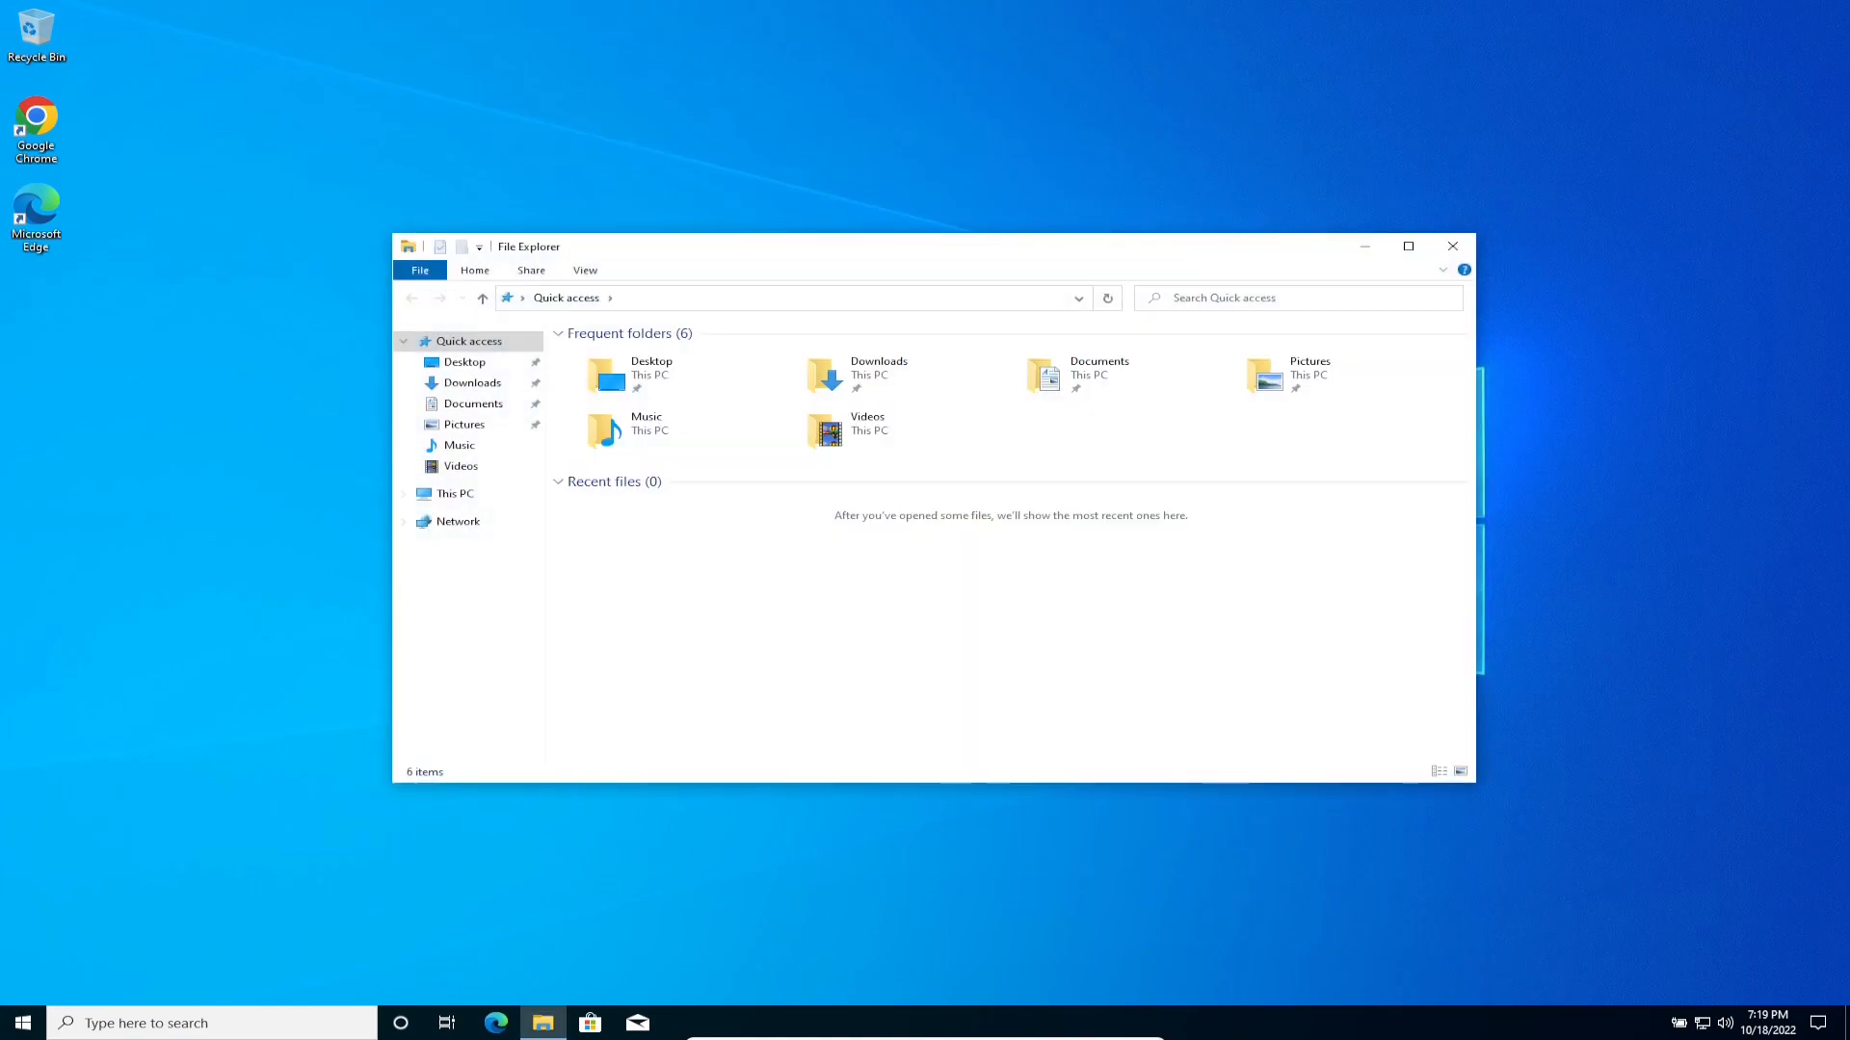
{"action": "left_click", "coordinate": [454, 492]}
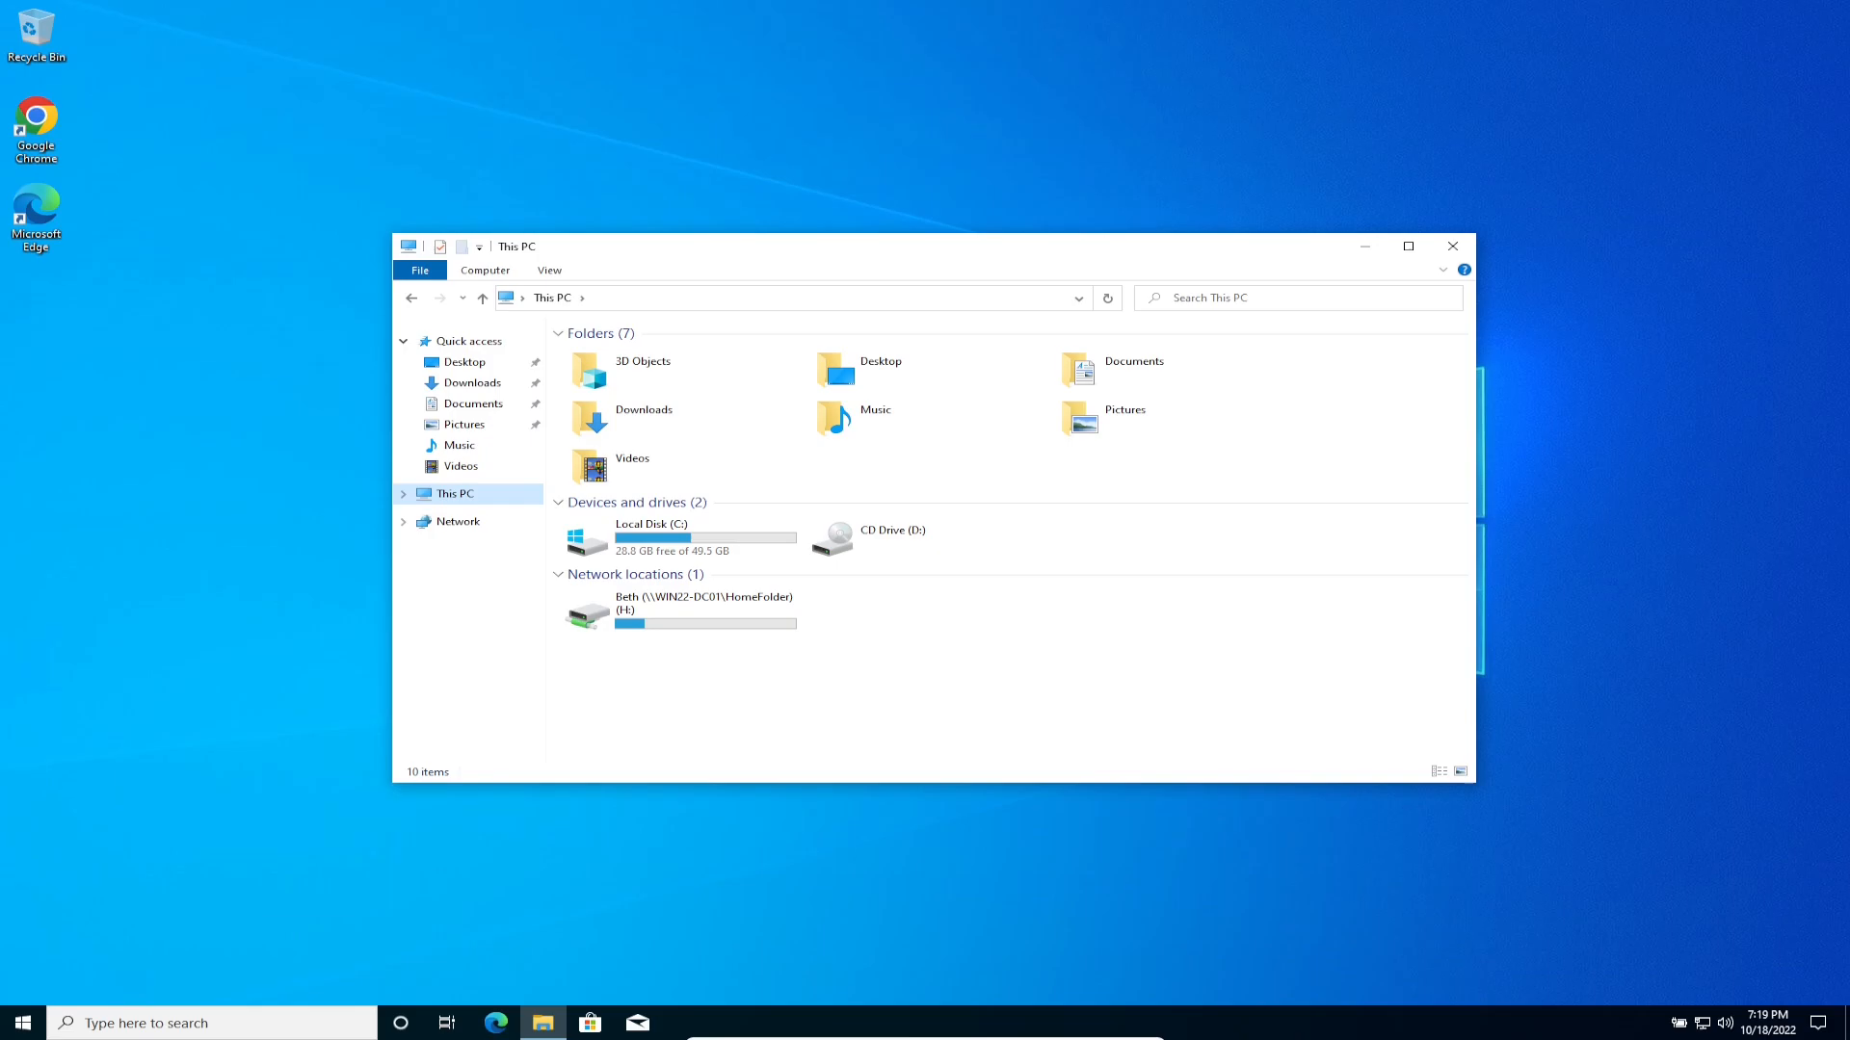
{"action": "double_click", "coordinate": [867, 246]}
{"action": "left_click", "coordinate": [289, 319]}
{"action": "double_click", "coordinate": [289, 318]}
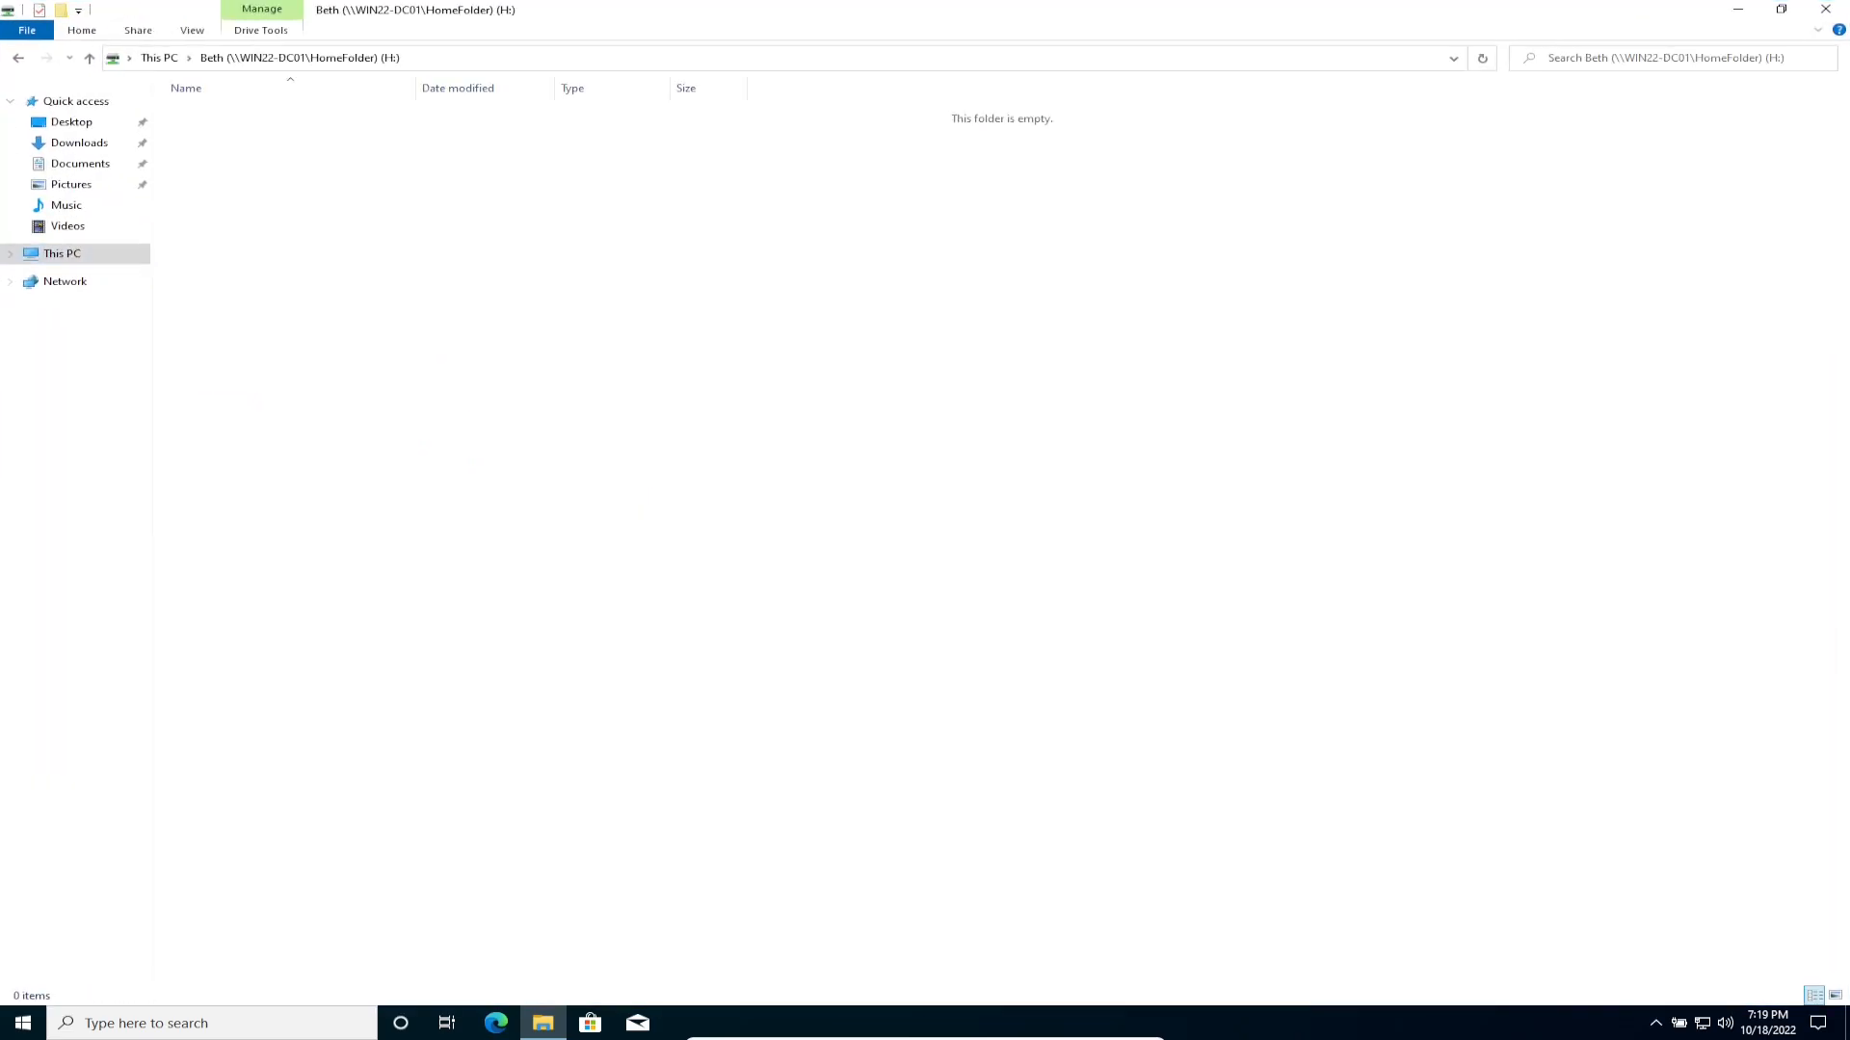
Create text file THANKS FOR WATCHING on H:, write THANK YOU :) in it and save.
{"action": "right_click", "coordinate": [437, 283]}
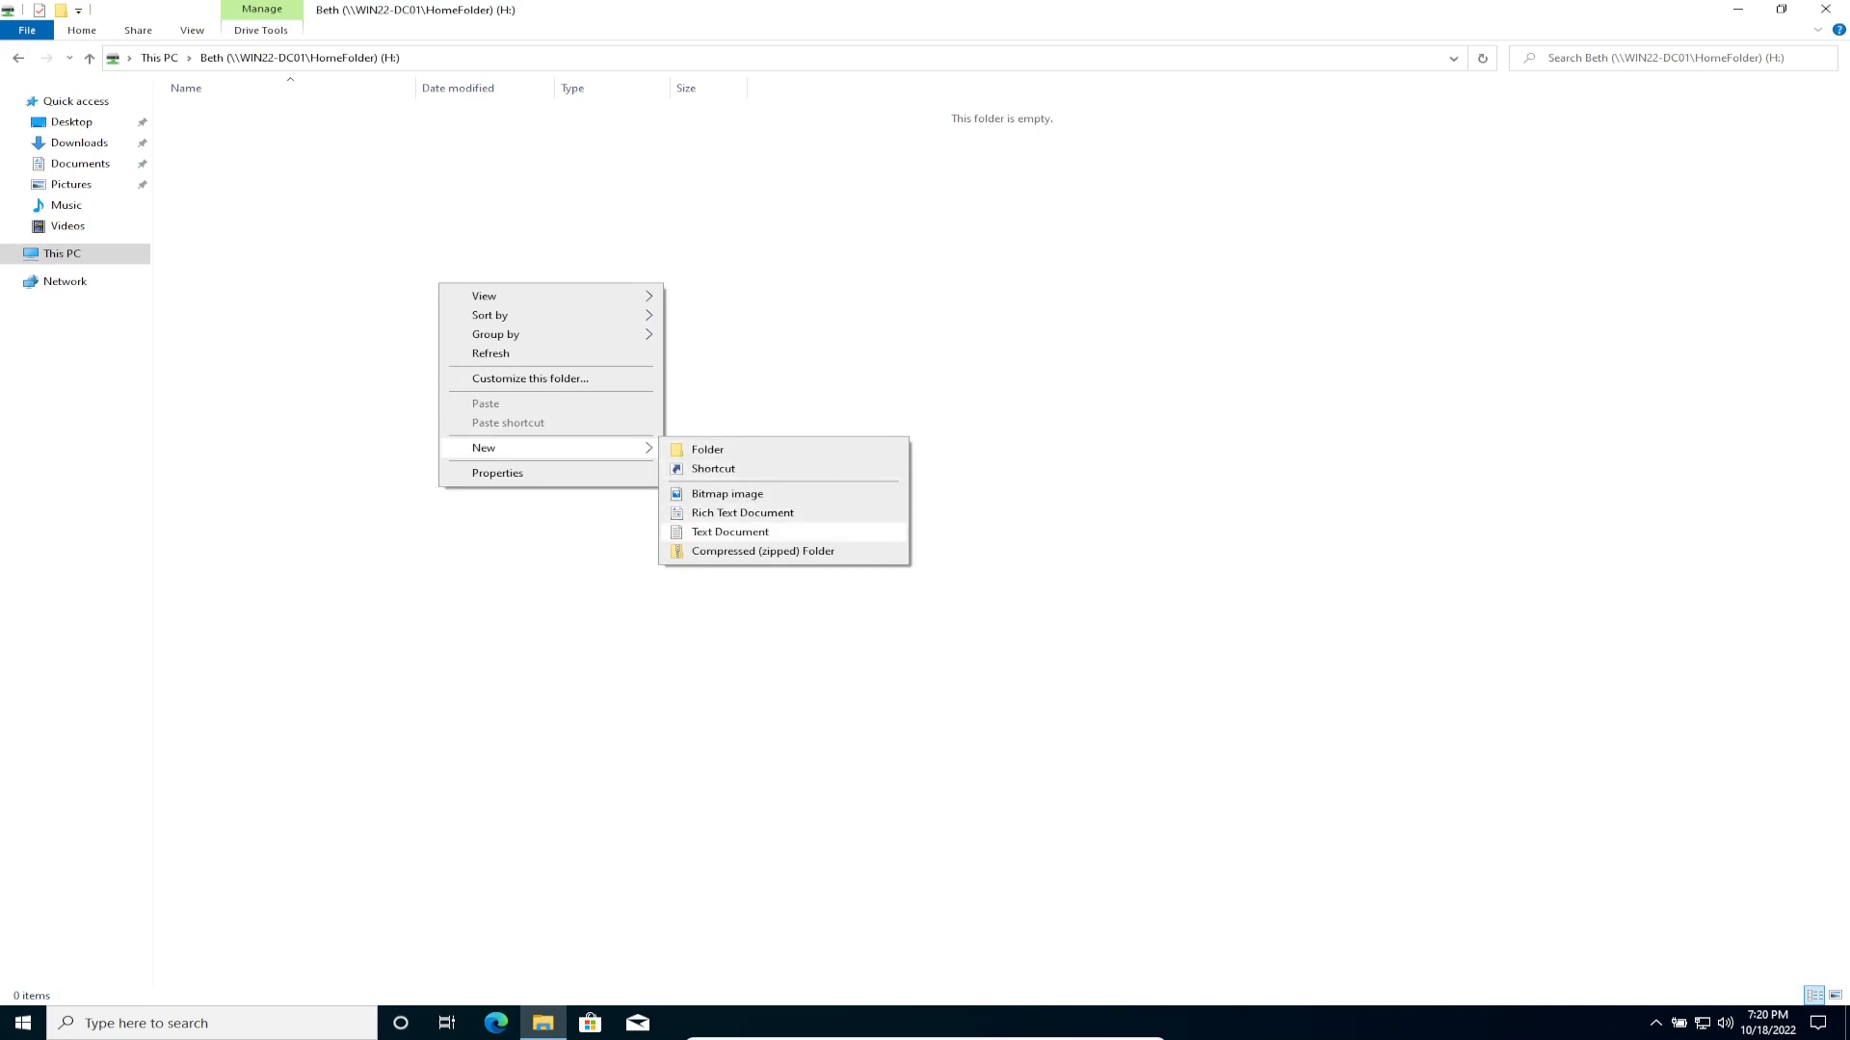
{"action": "left_click", "coordinate": [729, 532]}
{"action": "type", "text": "THANKS "}
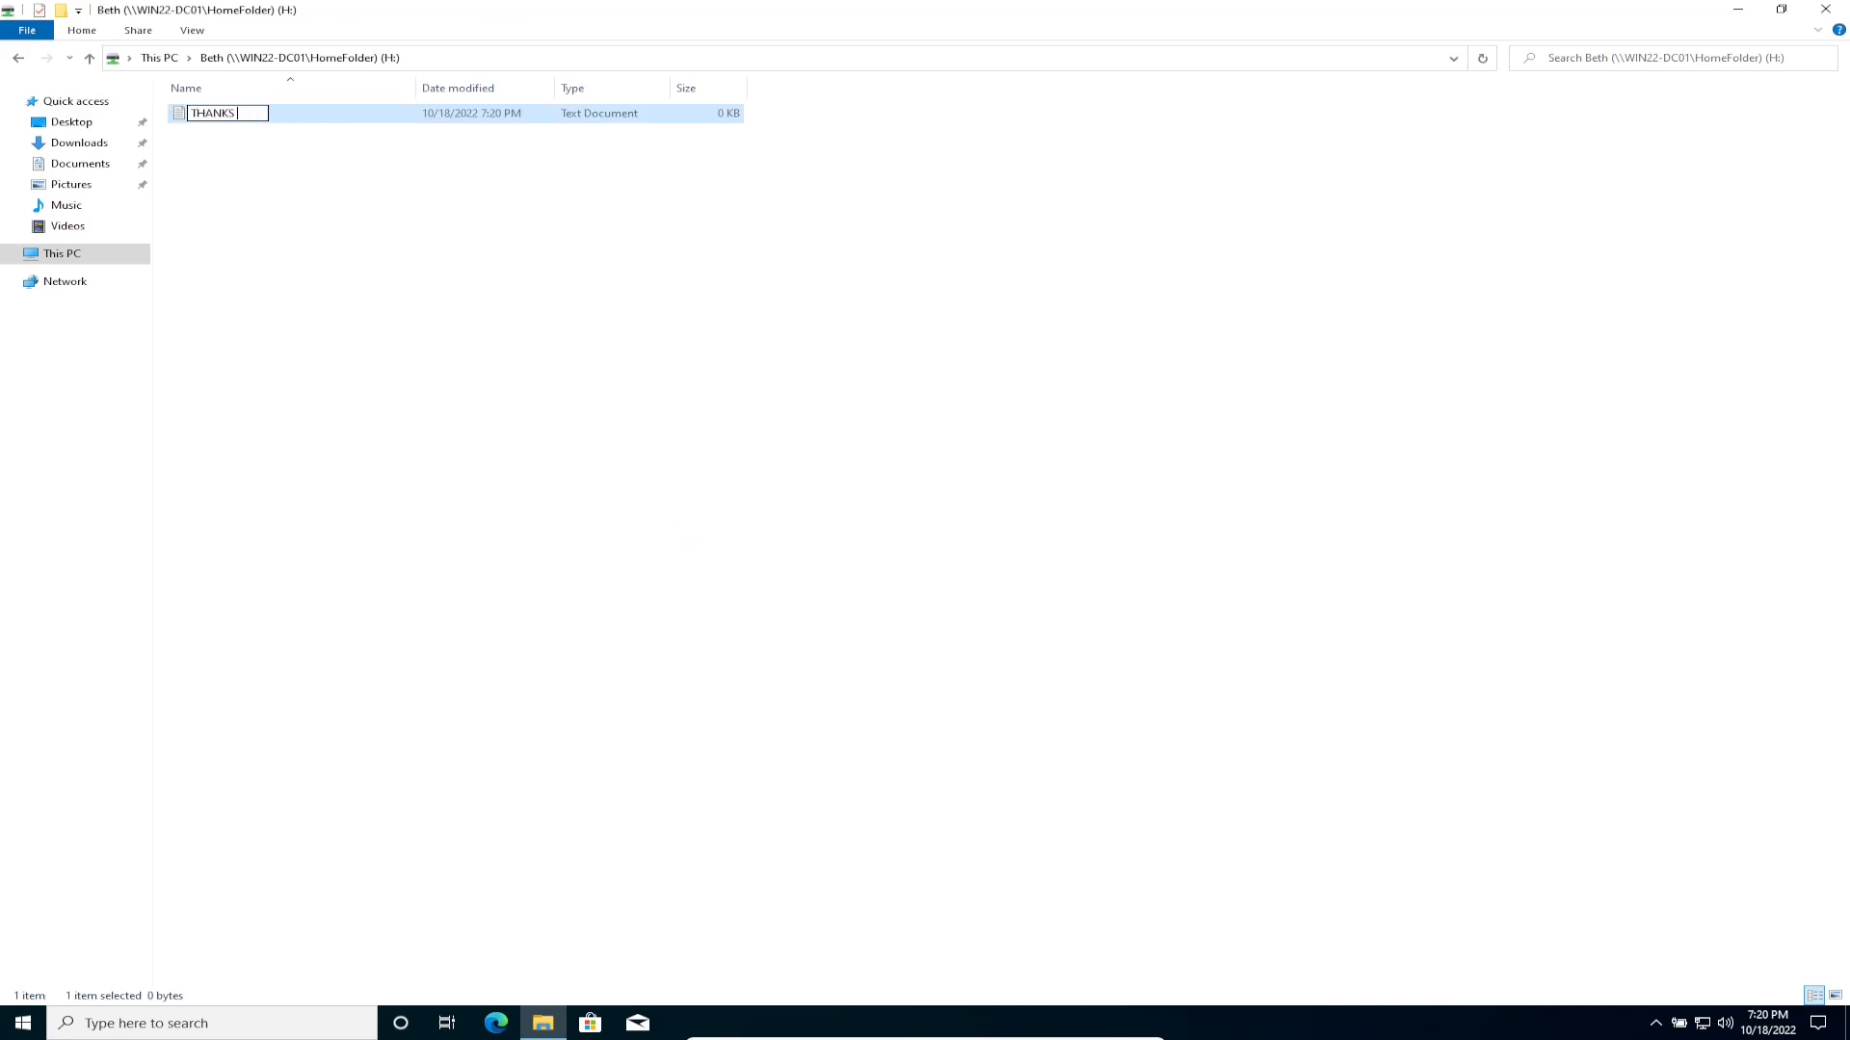
{"action": "type", "text": "FOR WATCHING"}
{"action": "key", "text": "Return"}
{"action": "key", "text": "Return"}
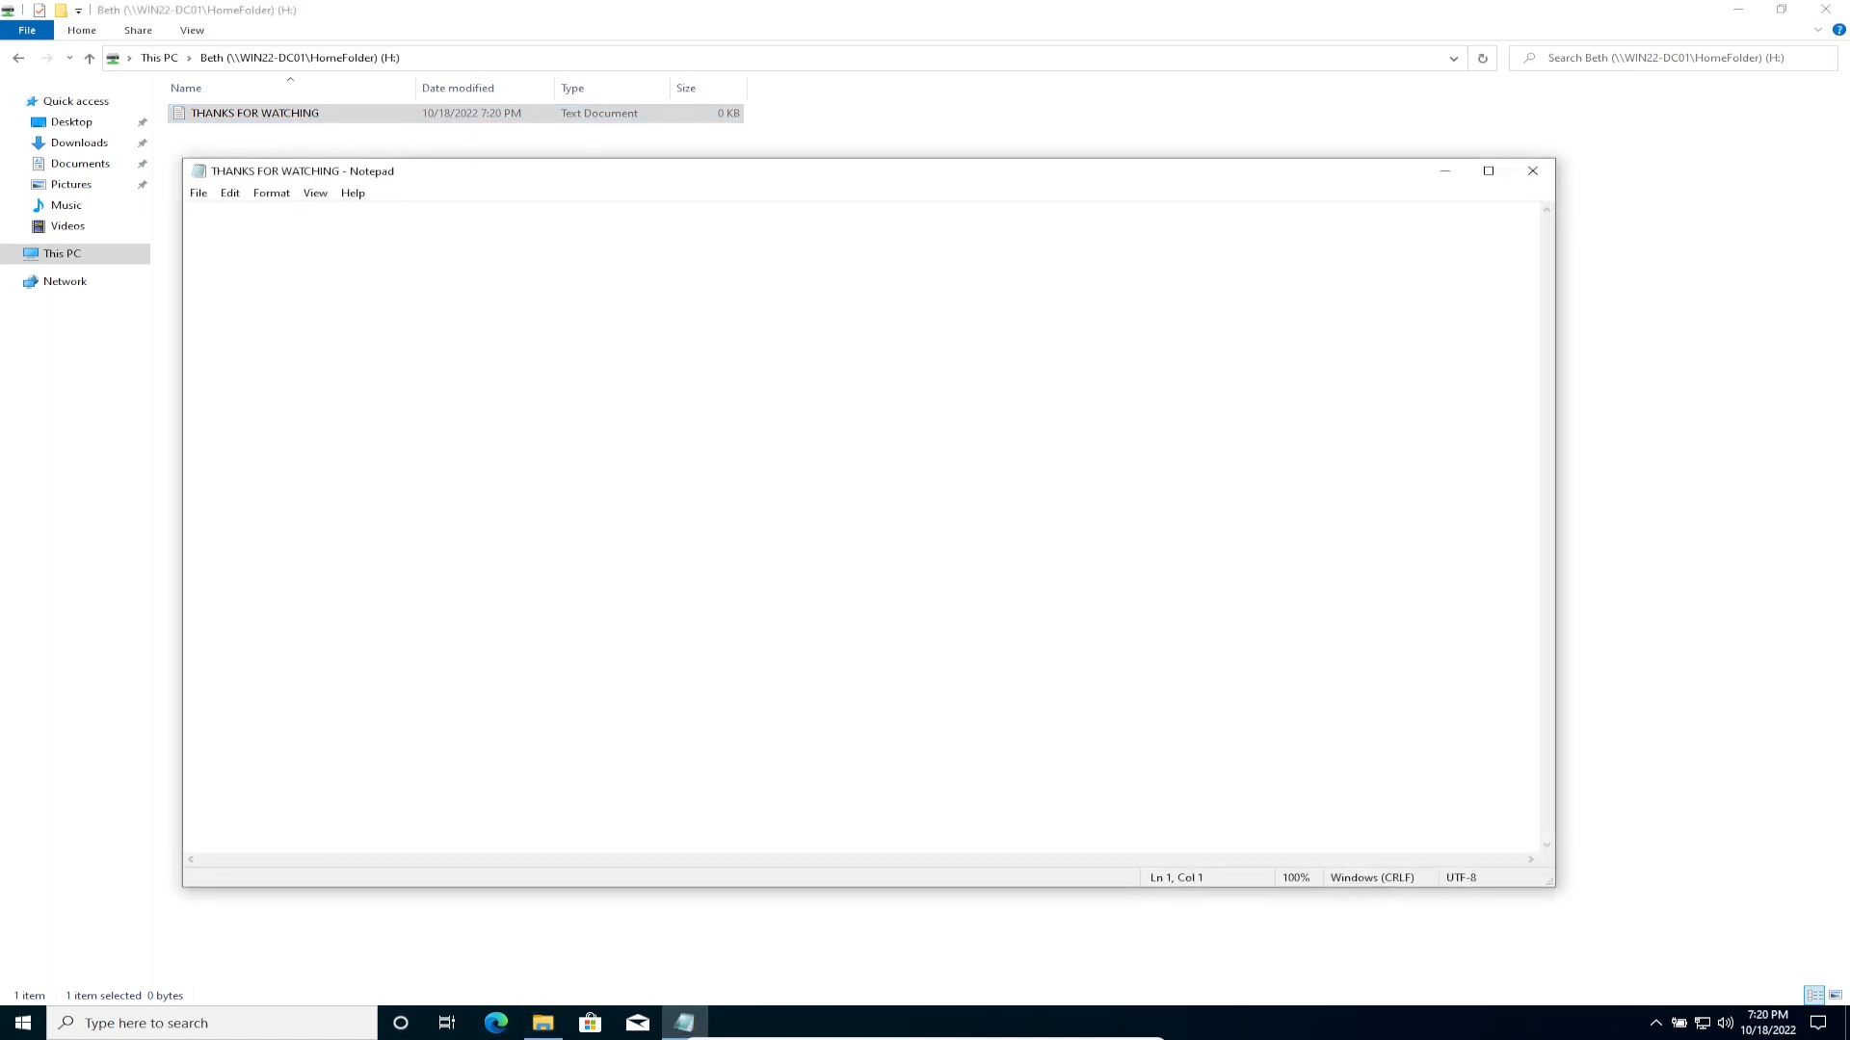
{"action": "type", "text": "THANK "}
{"action": "type", "text": "YOU"}
{"action": "scroll", "coordinate": [867, 506], "scroll_direction": "up", "scroll_amount": 10}
{"action": "scroll", "coordinate": [868, 506], "scroll_direction": "up", "scroll_amount": 10}
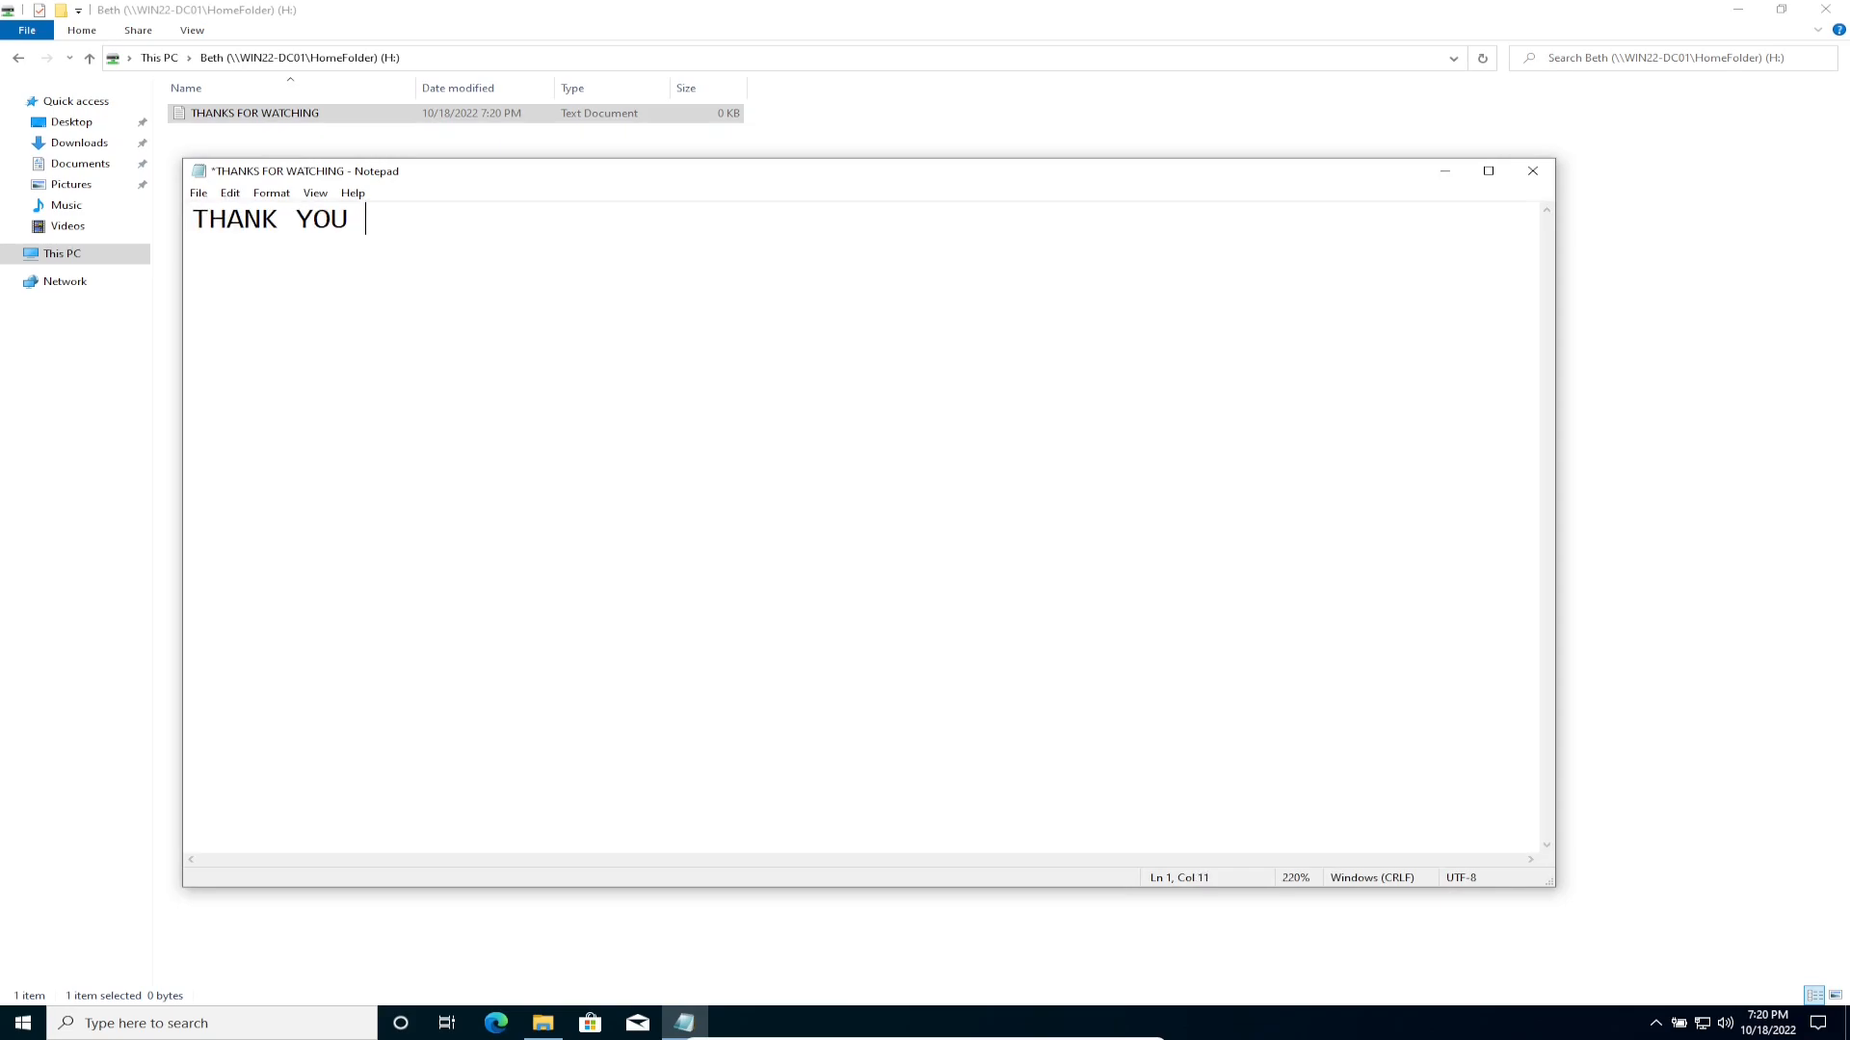
{"action": "scroll", "coordinate": [868, 506], "scroll_direction": "up", "scroll_amount": 10}
{"action": "scroll", "coordinate": [868, 506], "scroll_direction": "up", "scroll_amount": 7}
{"action": "type", "text": ":)"}
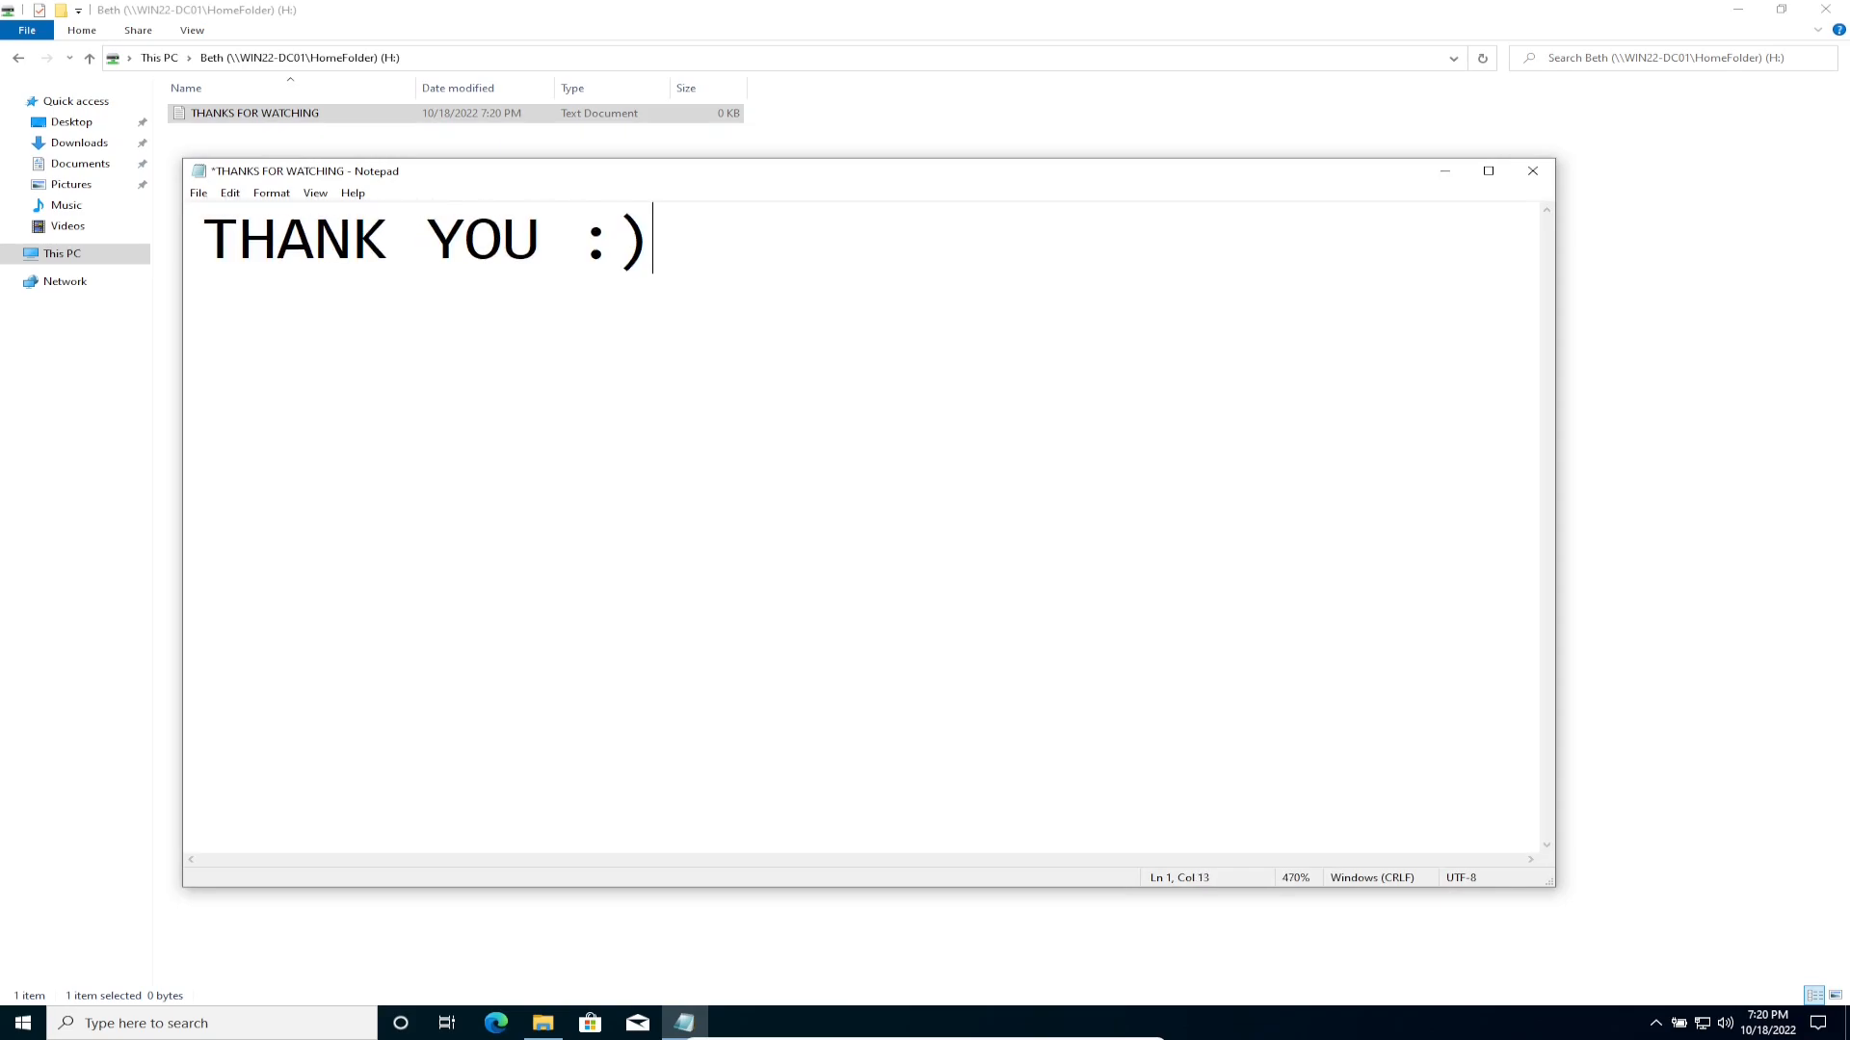
{"action": "left_click", "coordinate": [1532, 171]}
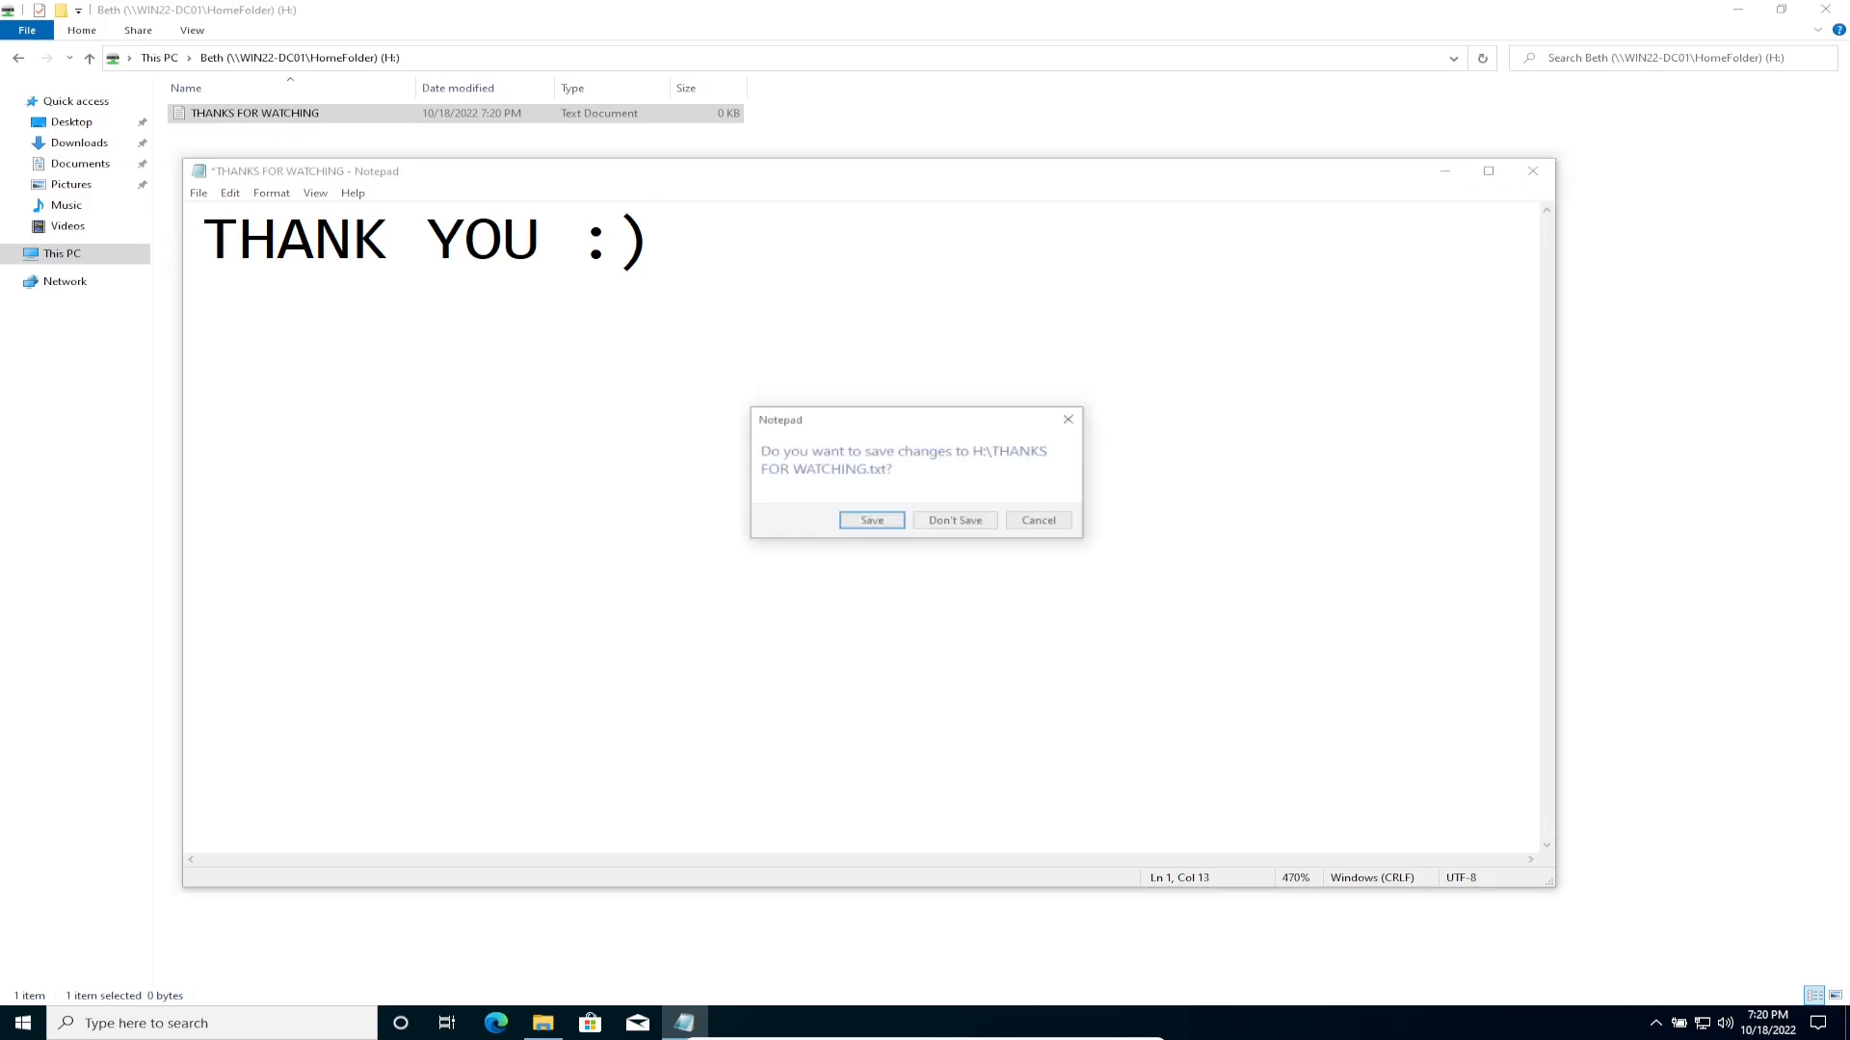
{"action": "key", "text": "Return"}
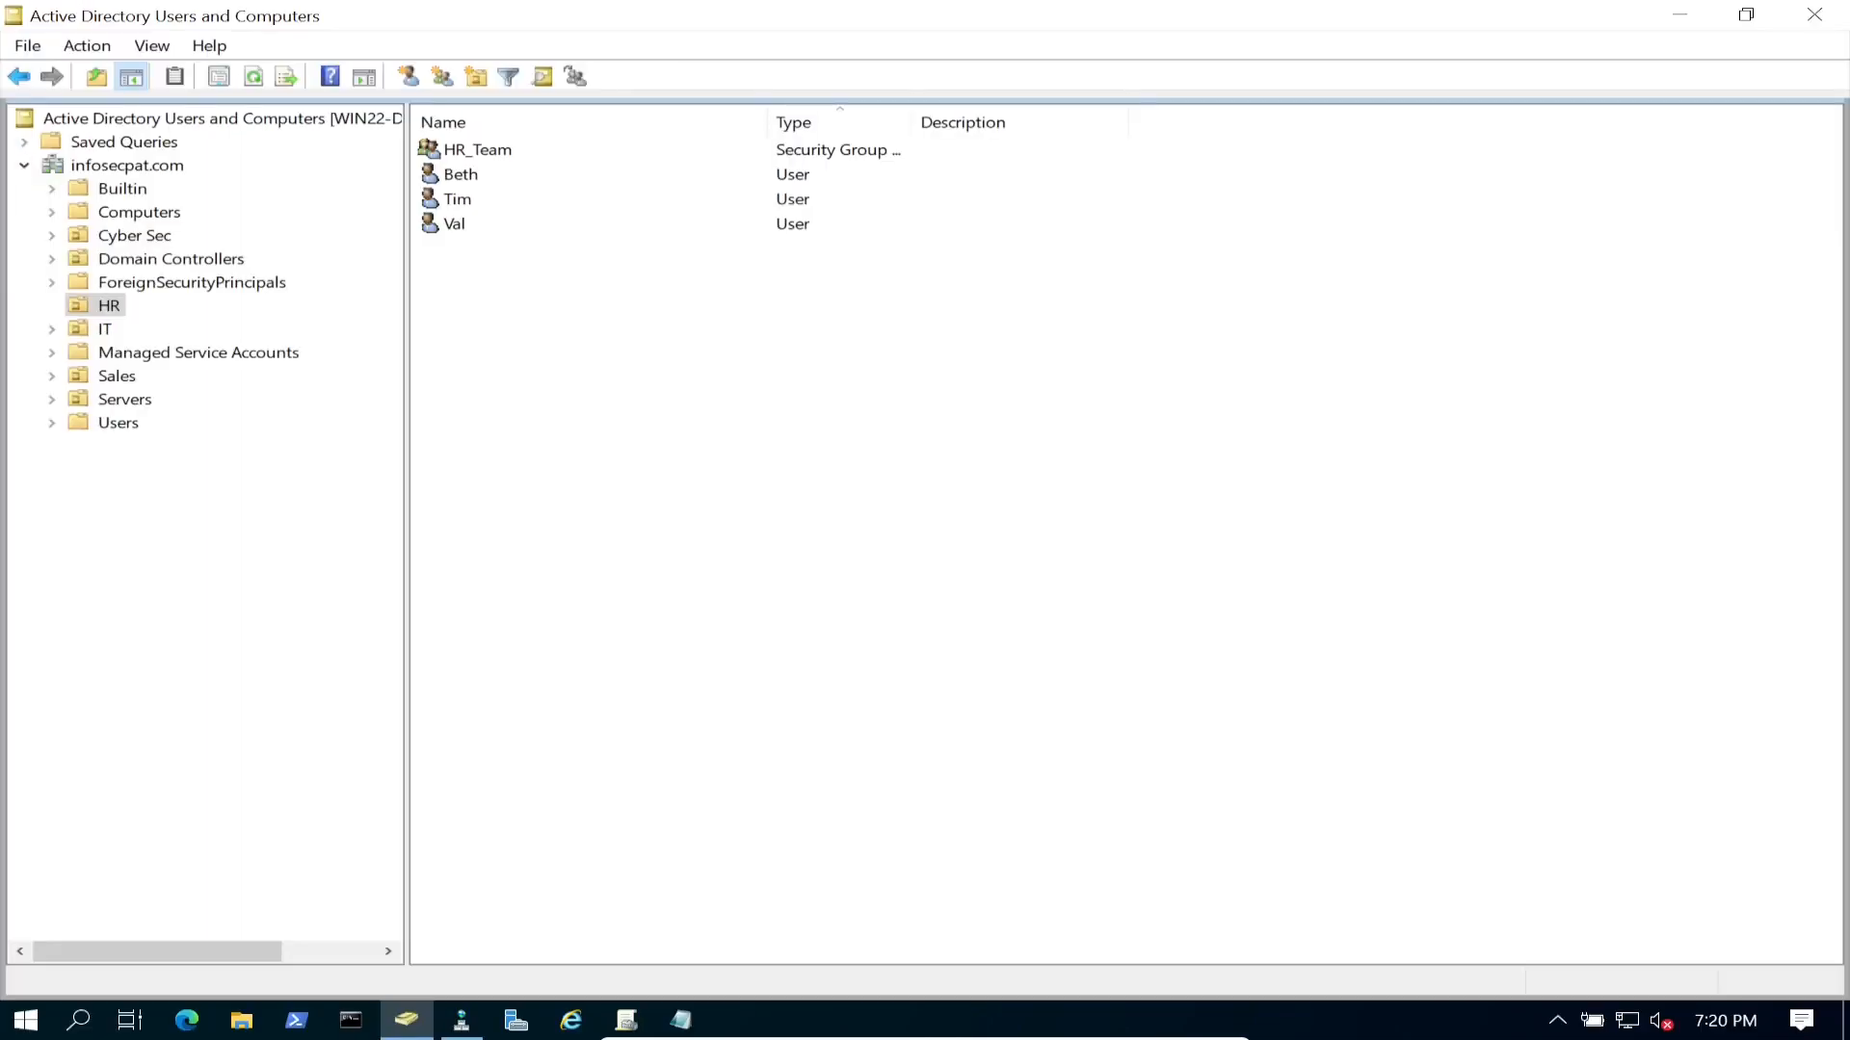
Browse C: > HomeFolder > Beth on the server and open THANKS FOR WATCHING to verify it, then close everything.
{"action": "left_click", "coordinate": [241, 1020]}
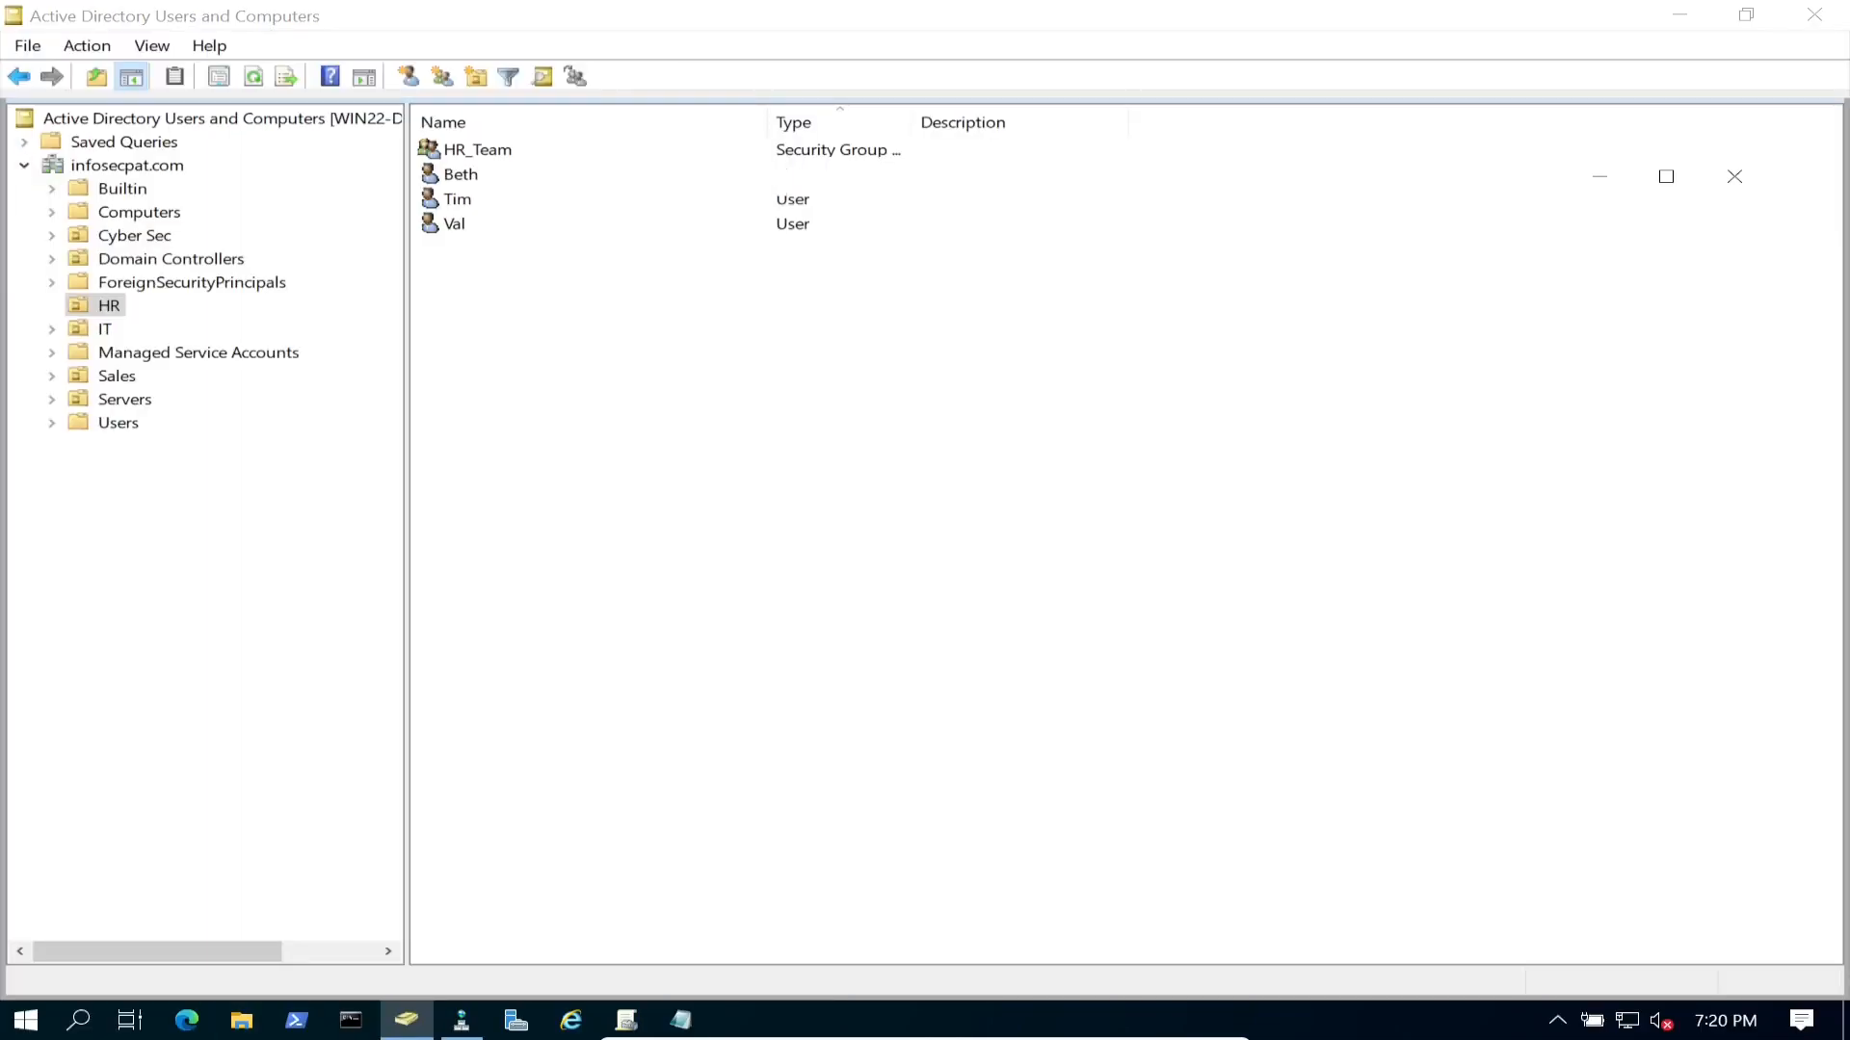
{"action": "double_click", "coordinate": [1228, 176]}
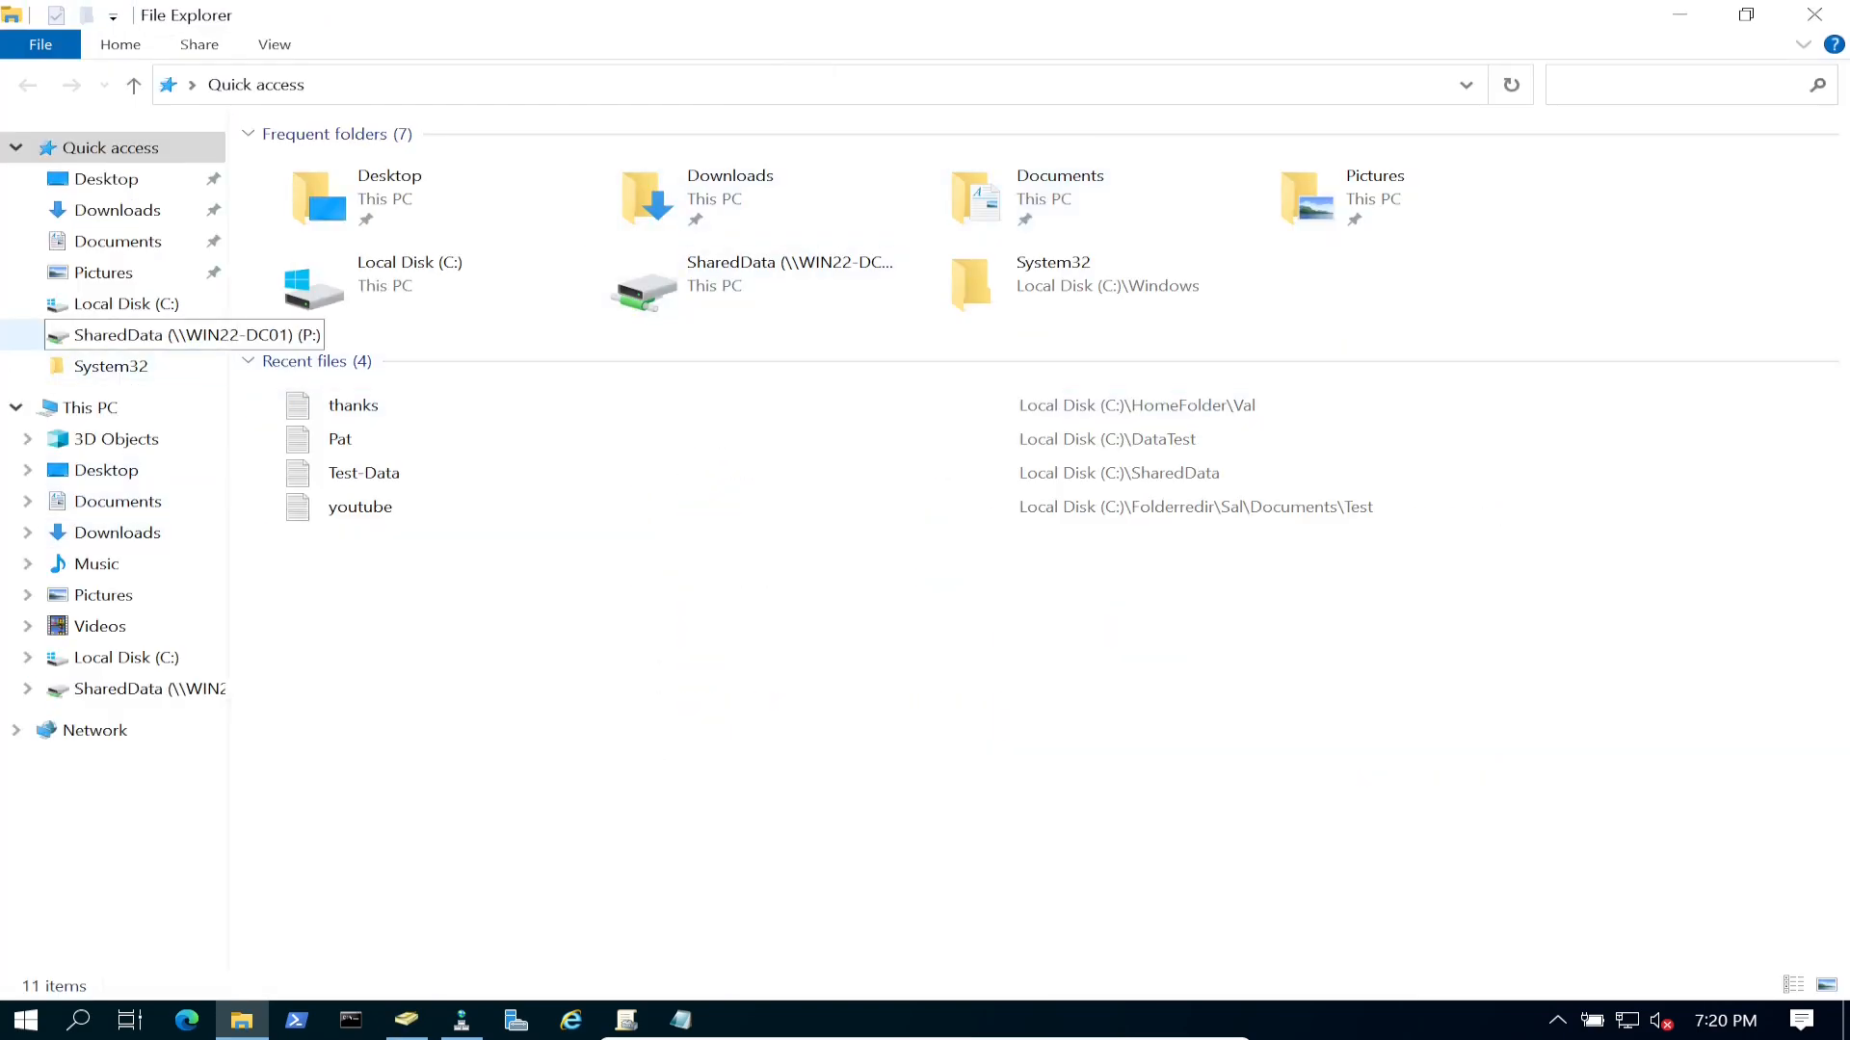
{"action": "left_click", "coordinate": [125, 305]}
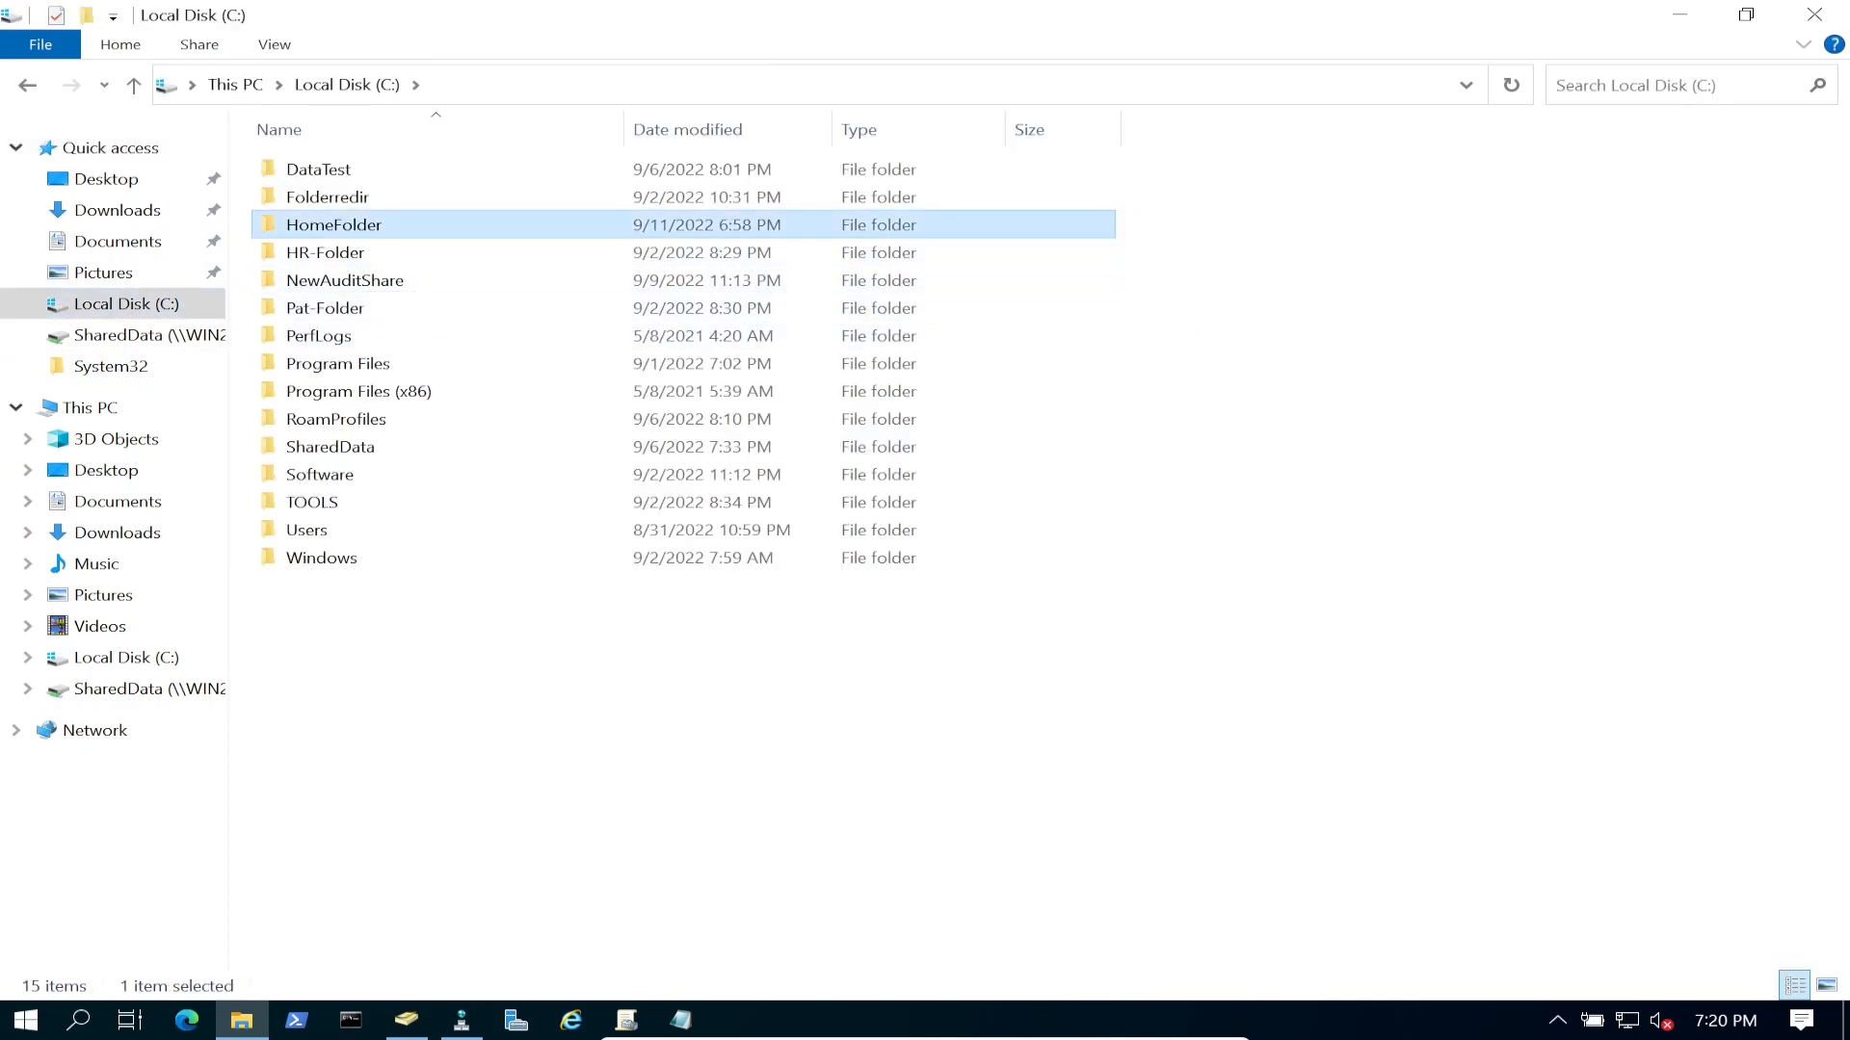
{"action": "double_click", "coordinate": [332, 225]}
{"action": "double_click", "coordinate": [301, 170]}
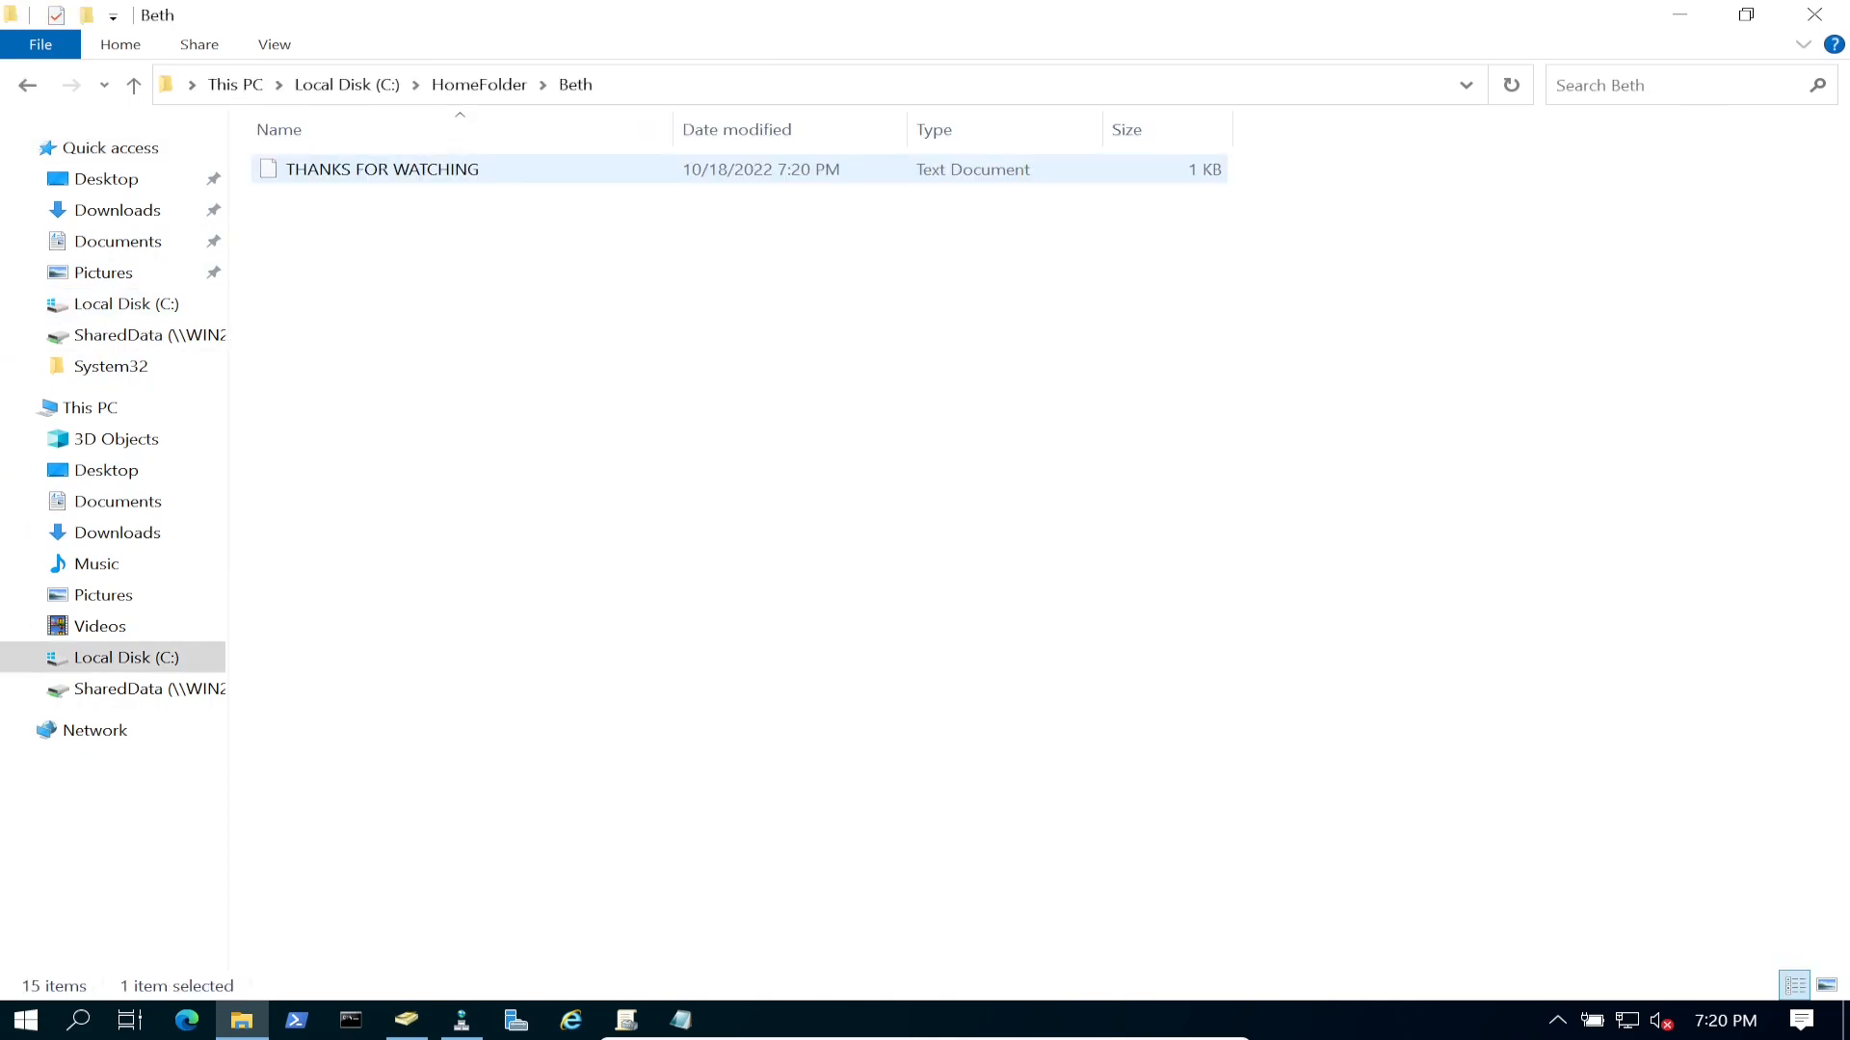
{"action": "double_click", "coordinate": [381, 169]}
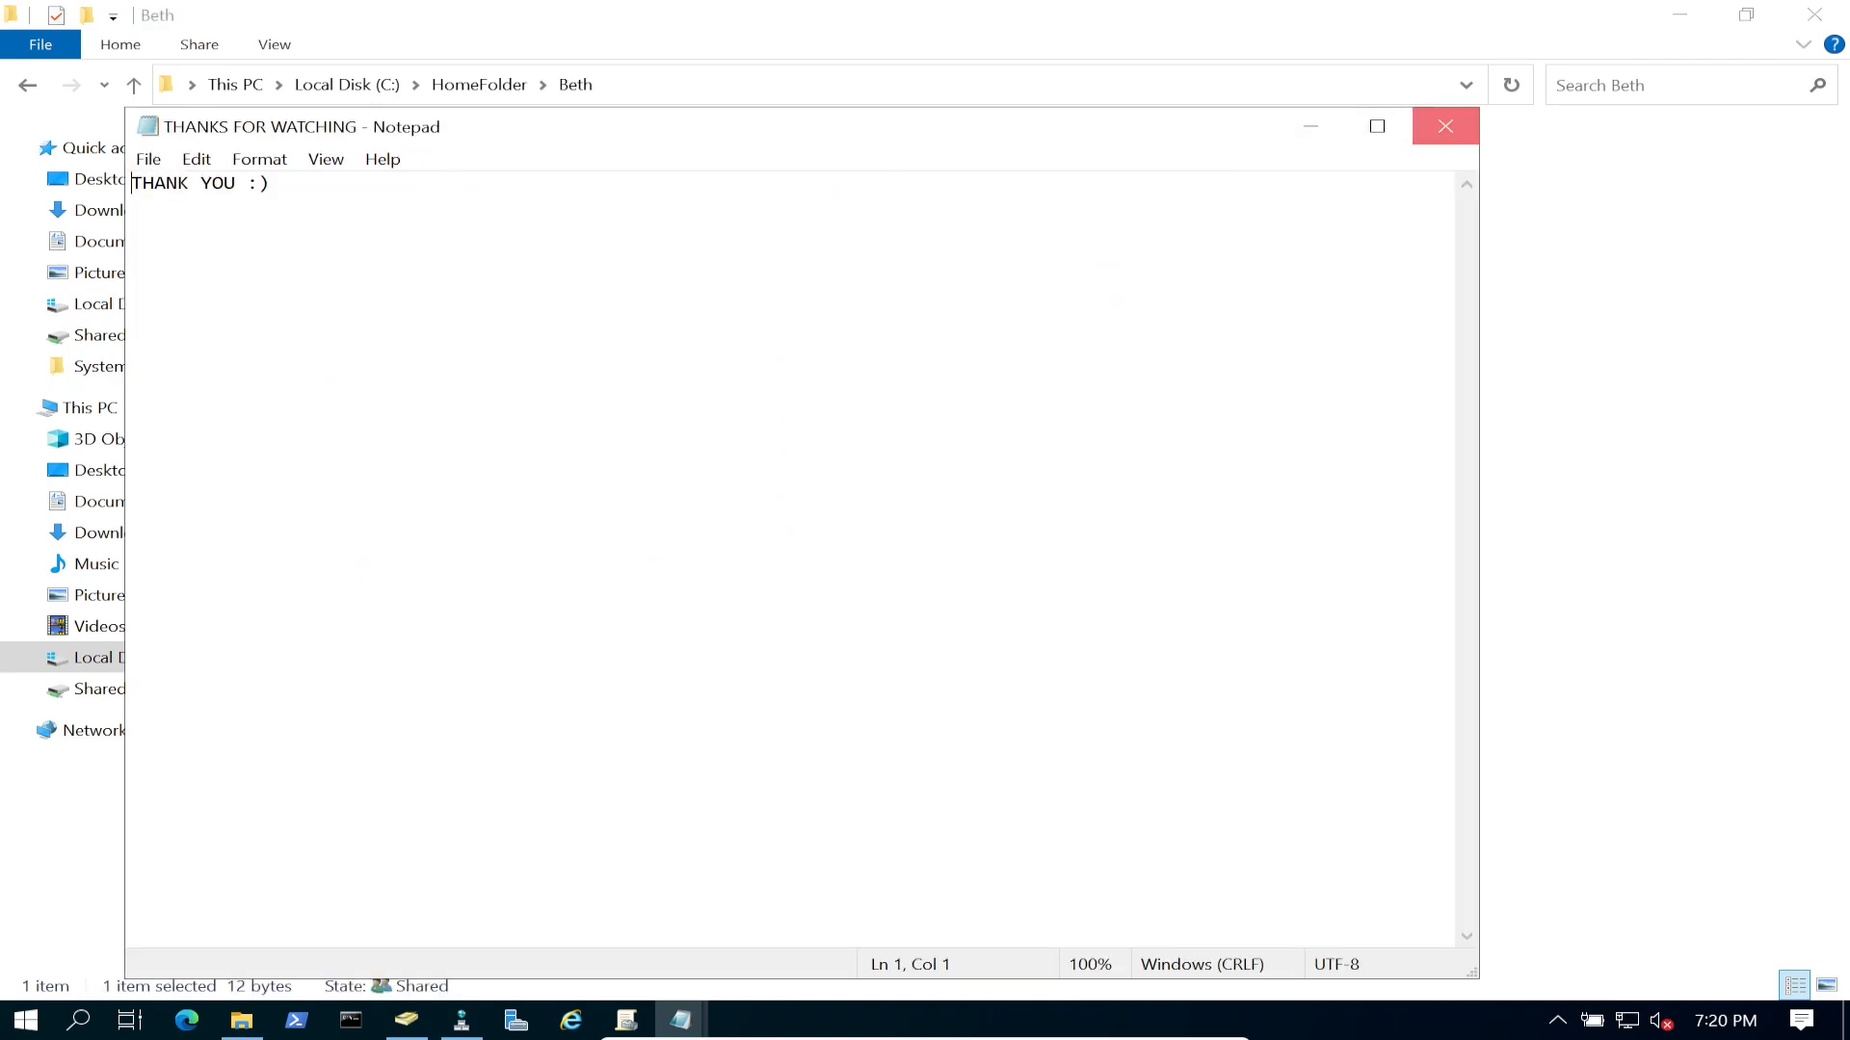
{"action": "left_click", "coordinate": [1443, 127]}
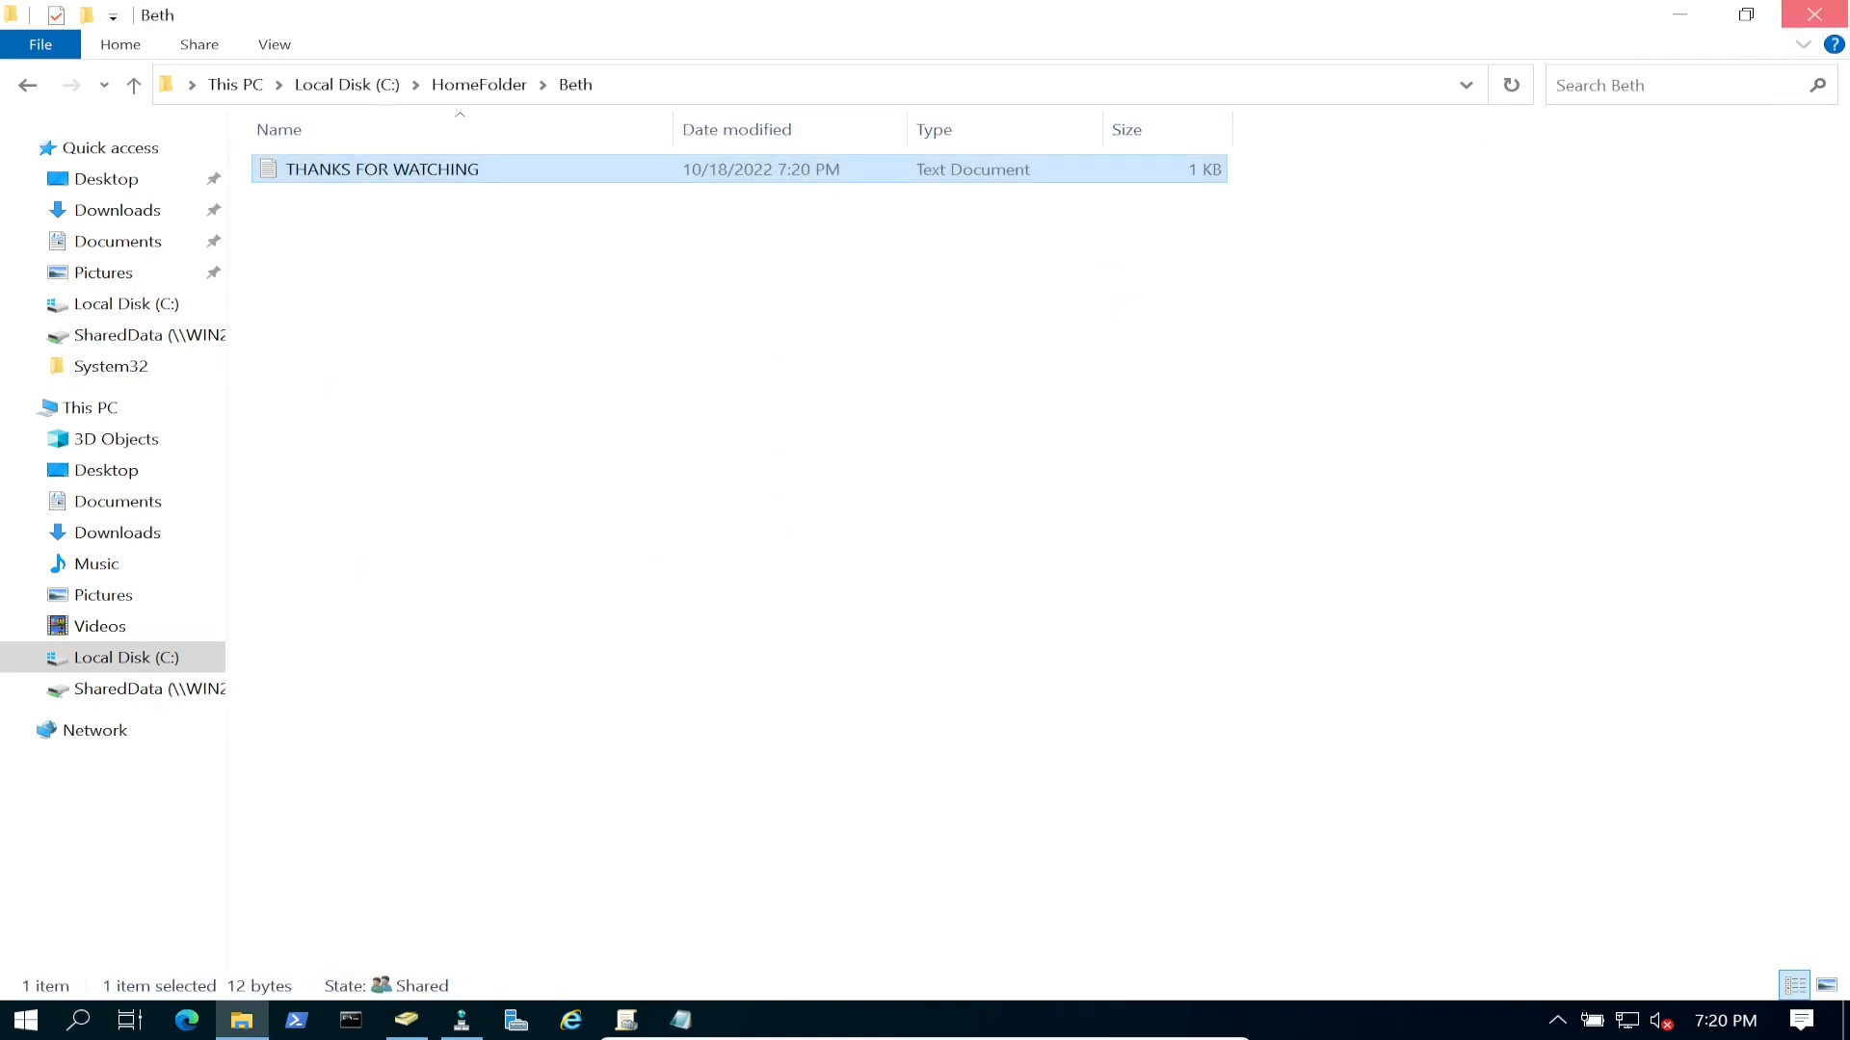
{"action": "left_click", "coordinate": [1815, 13]}
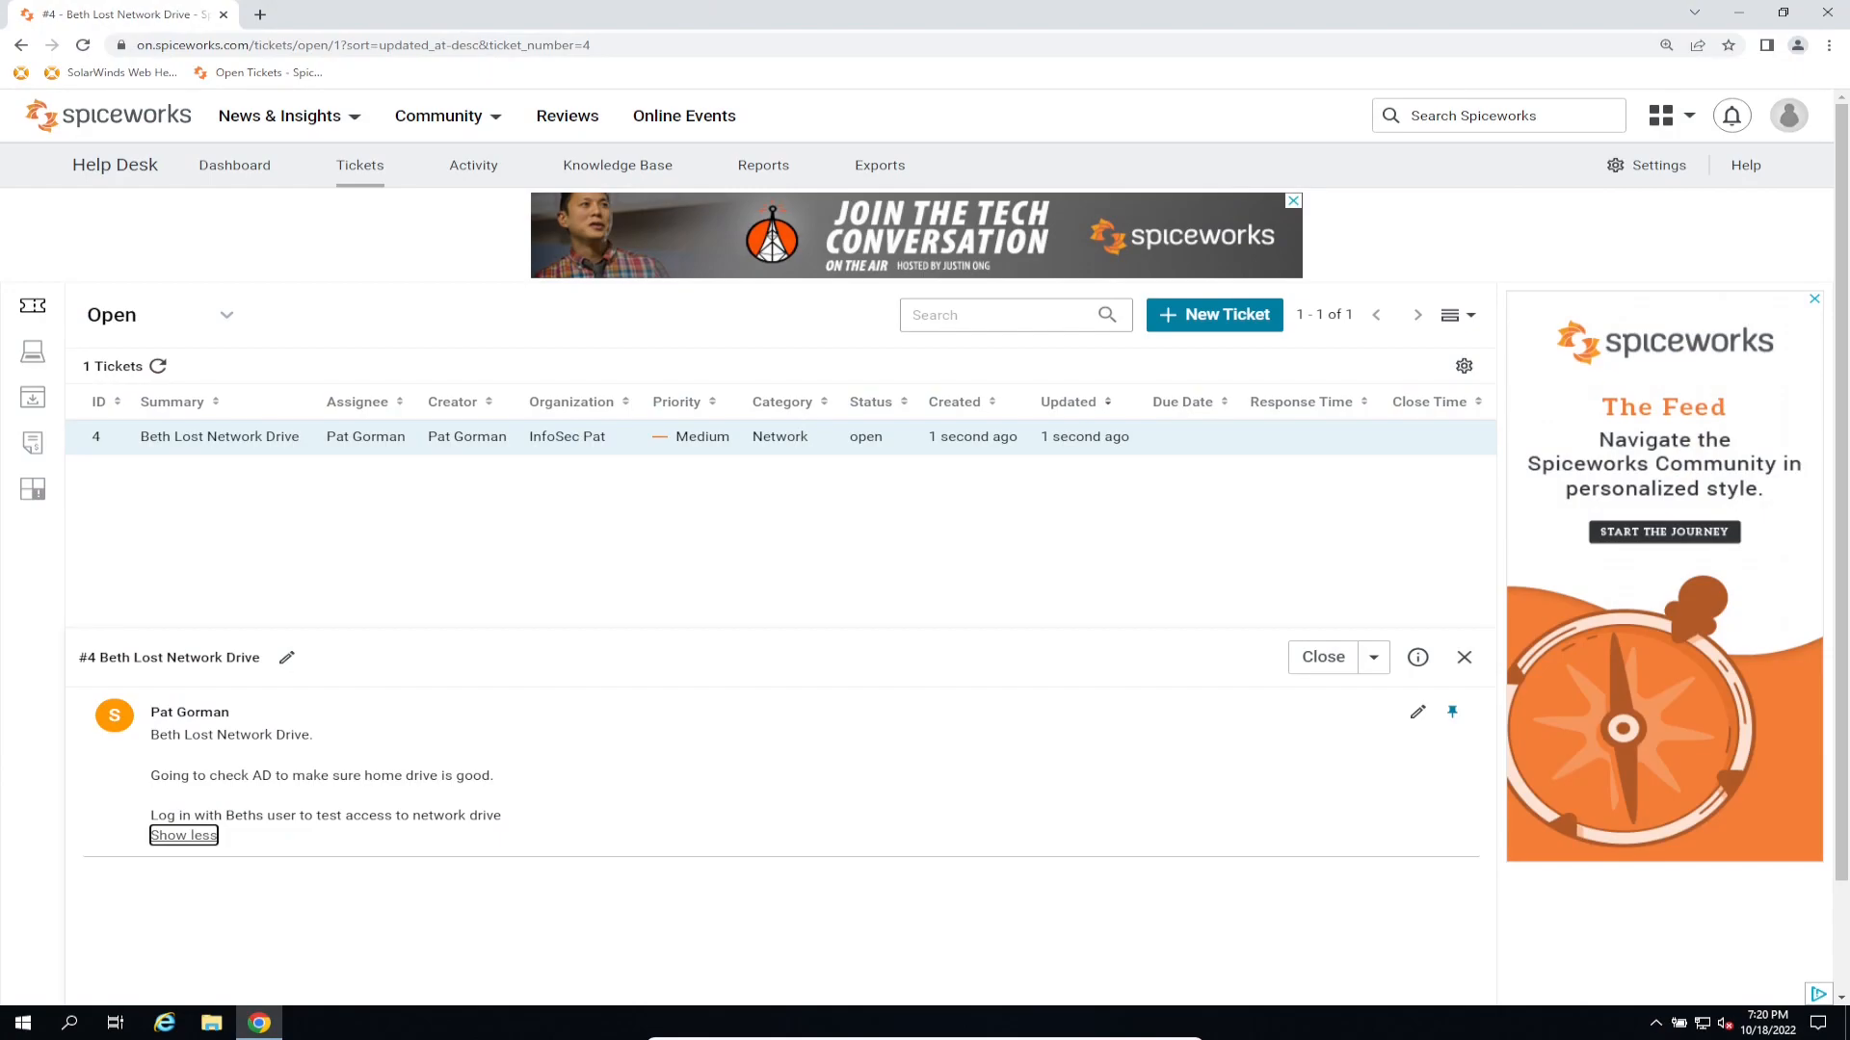
Append to ticket 4's description that the network path was added and tested with Beth, sign off with Thanks, and save.
{"action": "left_click", "coordinate": [1373, 658]}
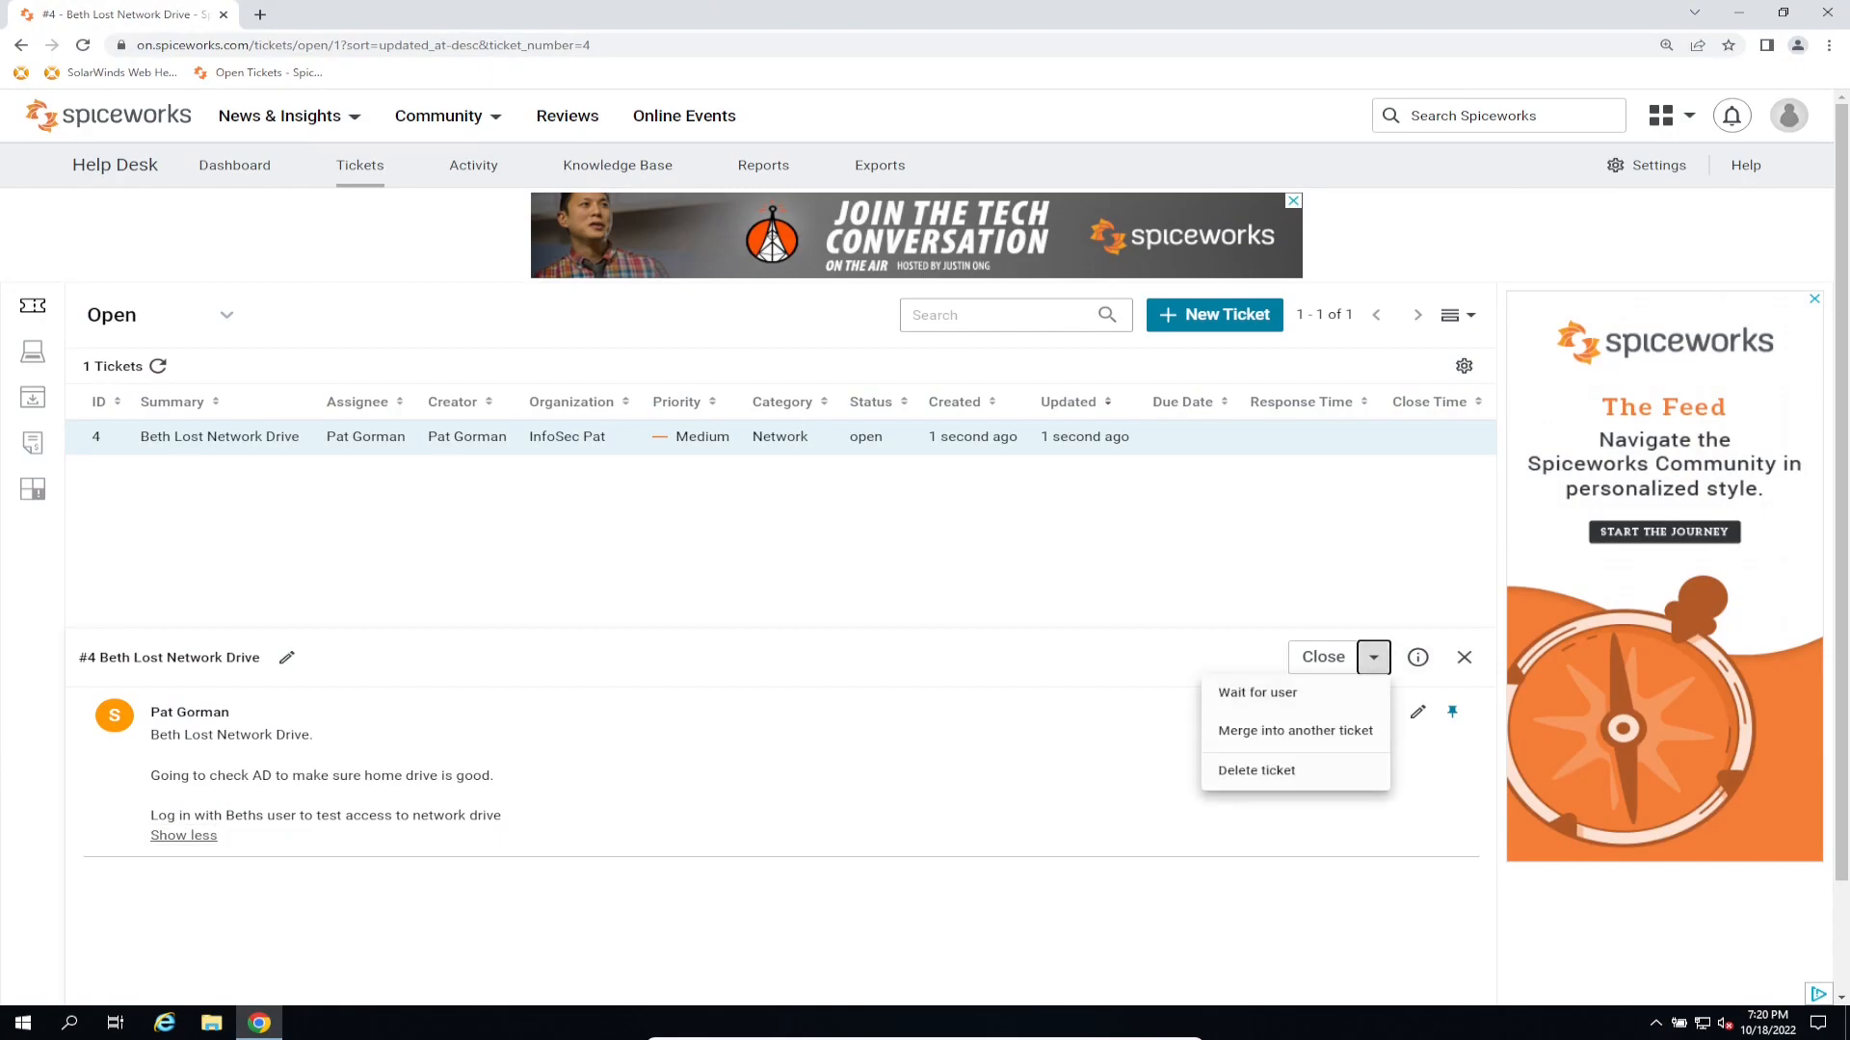
{"action": "left_click", "coordinate": [1373, 658]}
{"action": "left_click", "coordinate": [1417, 710]}
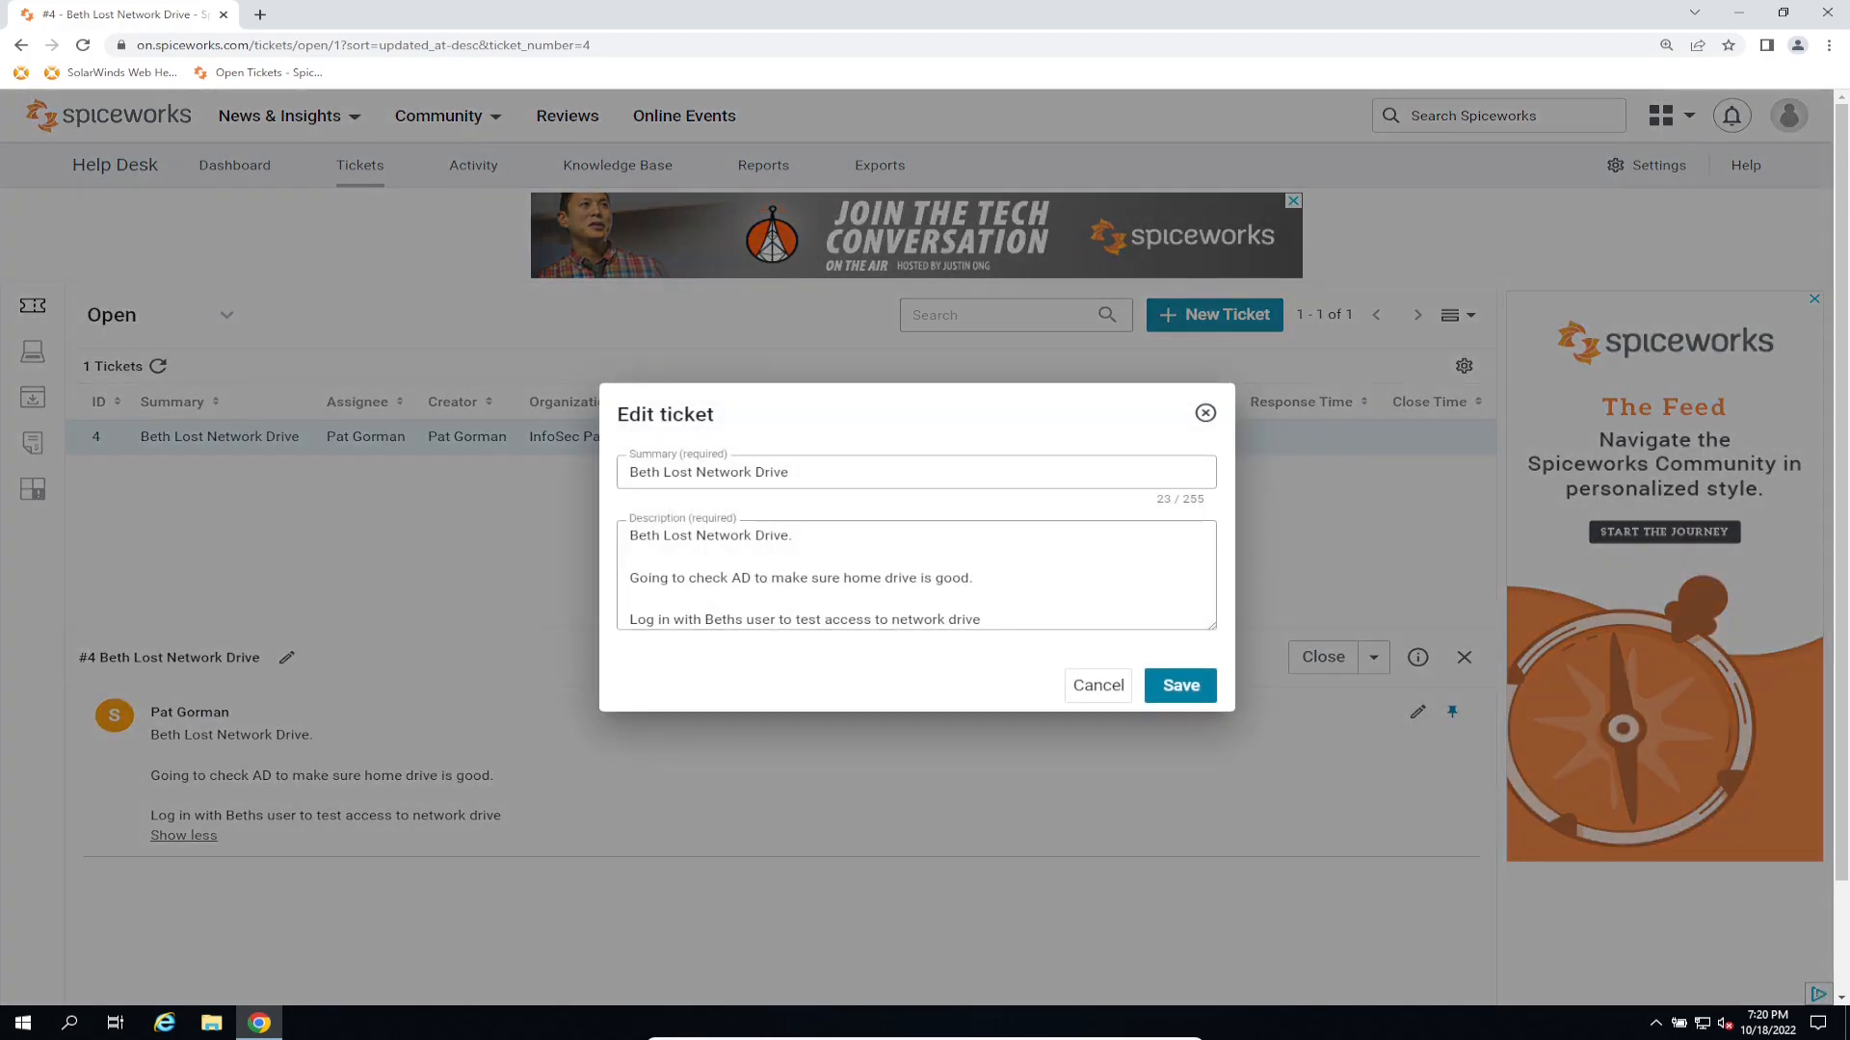
{"action": "left_click", "coordinate": [1011, 619]}
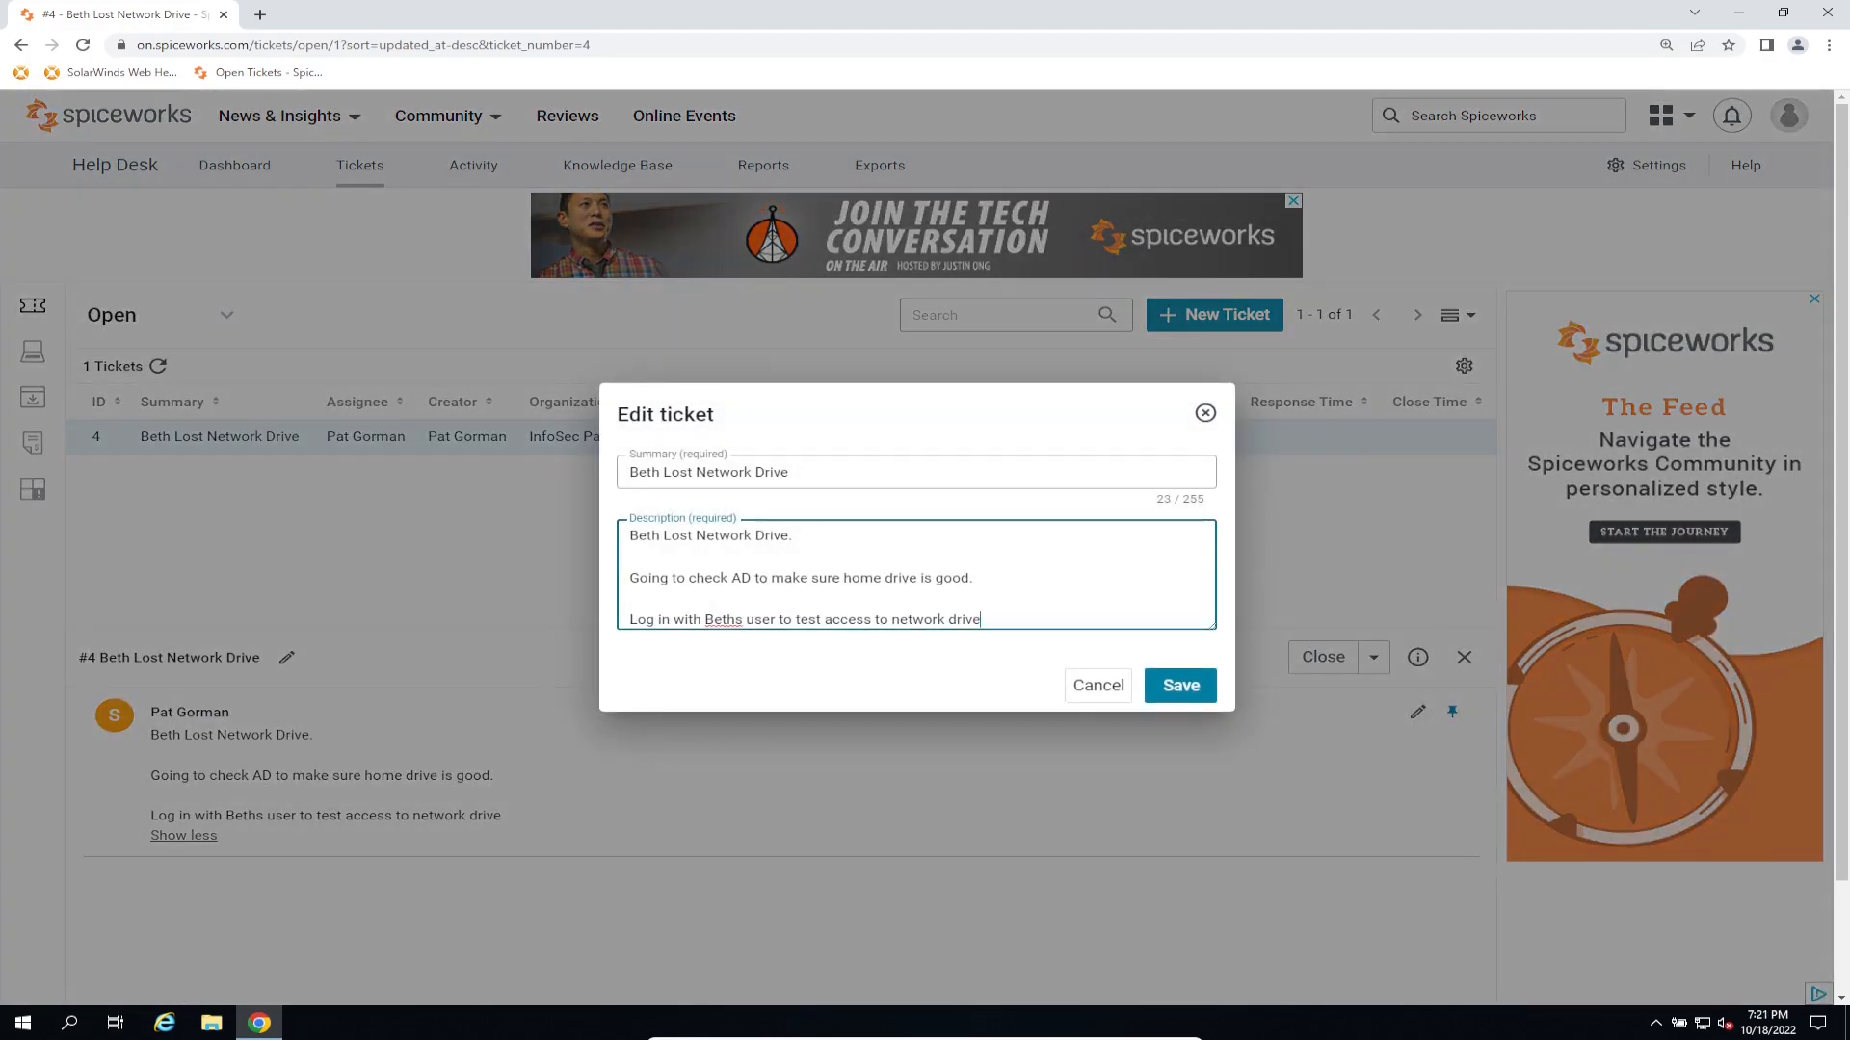
{"action": "key", "text": "Return"}
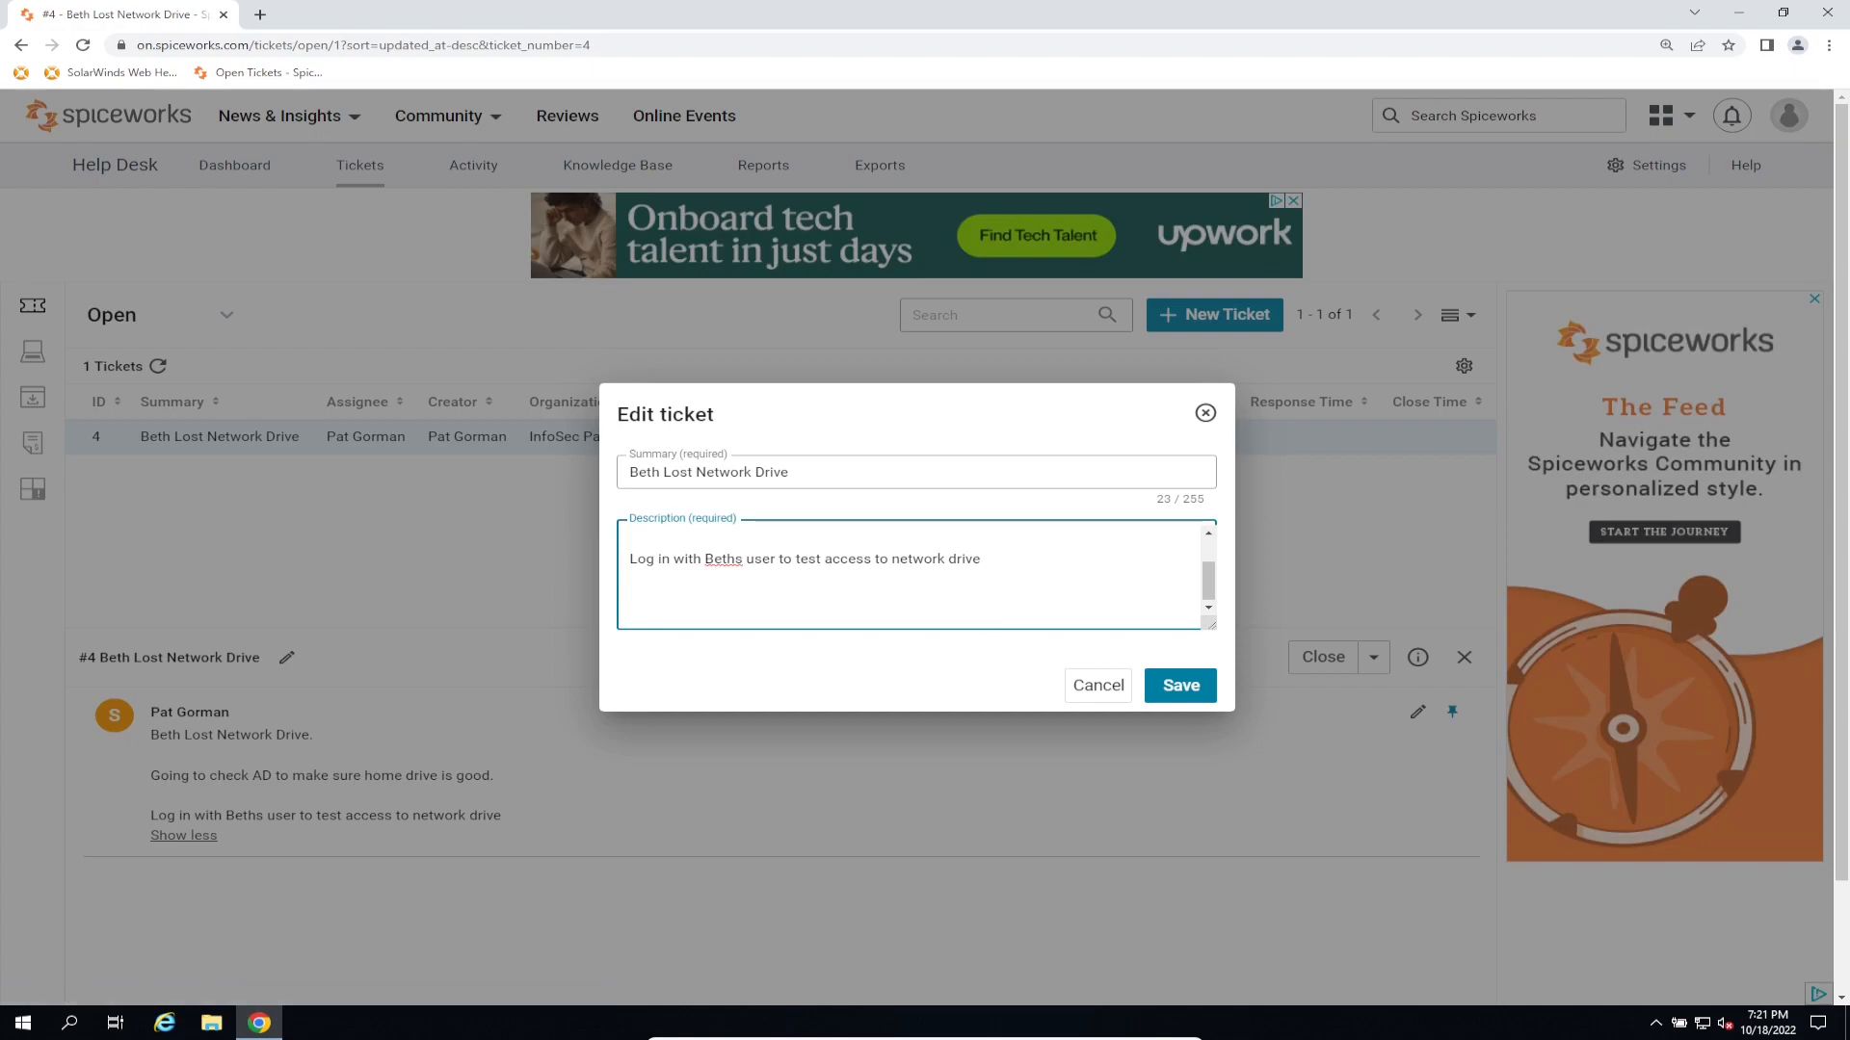
{"action": "type", "text": "Added "}
{"action": "type", "text": "the network"}
{"action": "type", "text": " path to the"}
{"action": "type", "text": " users p"}
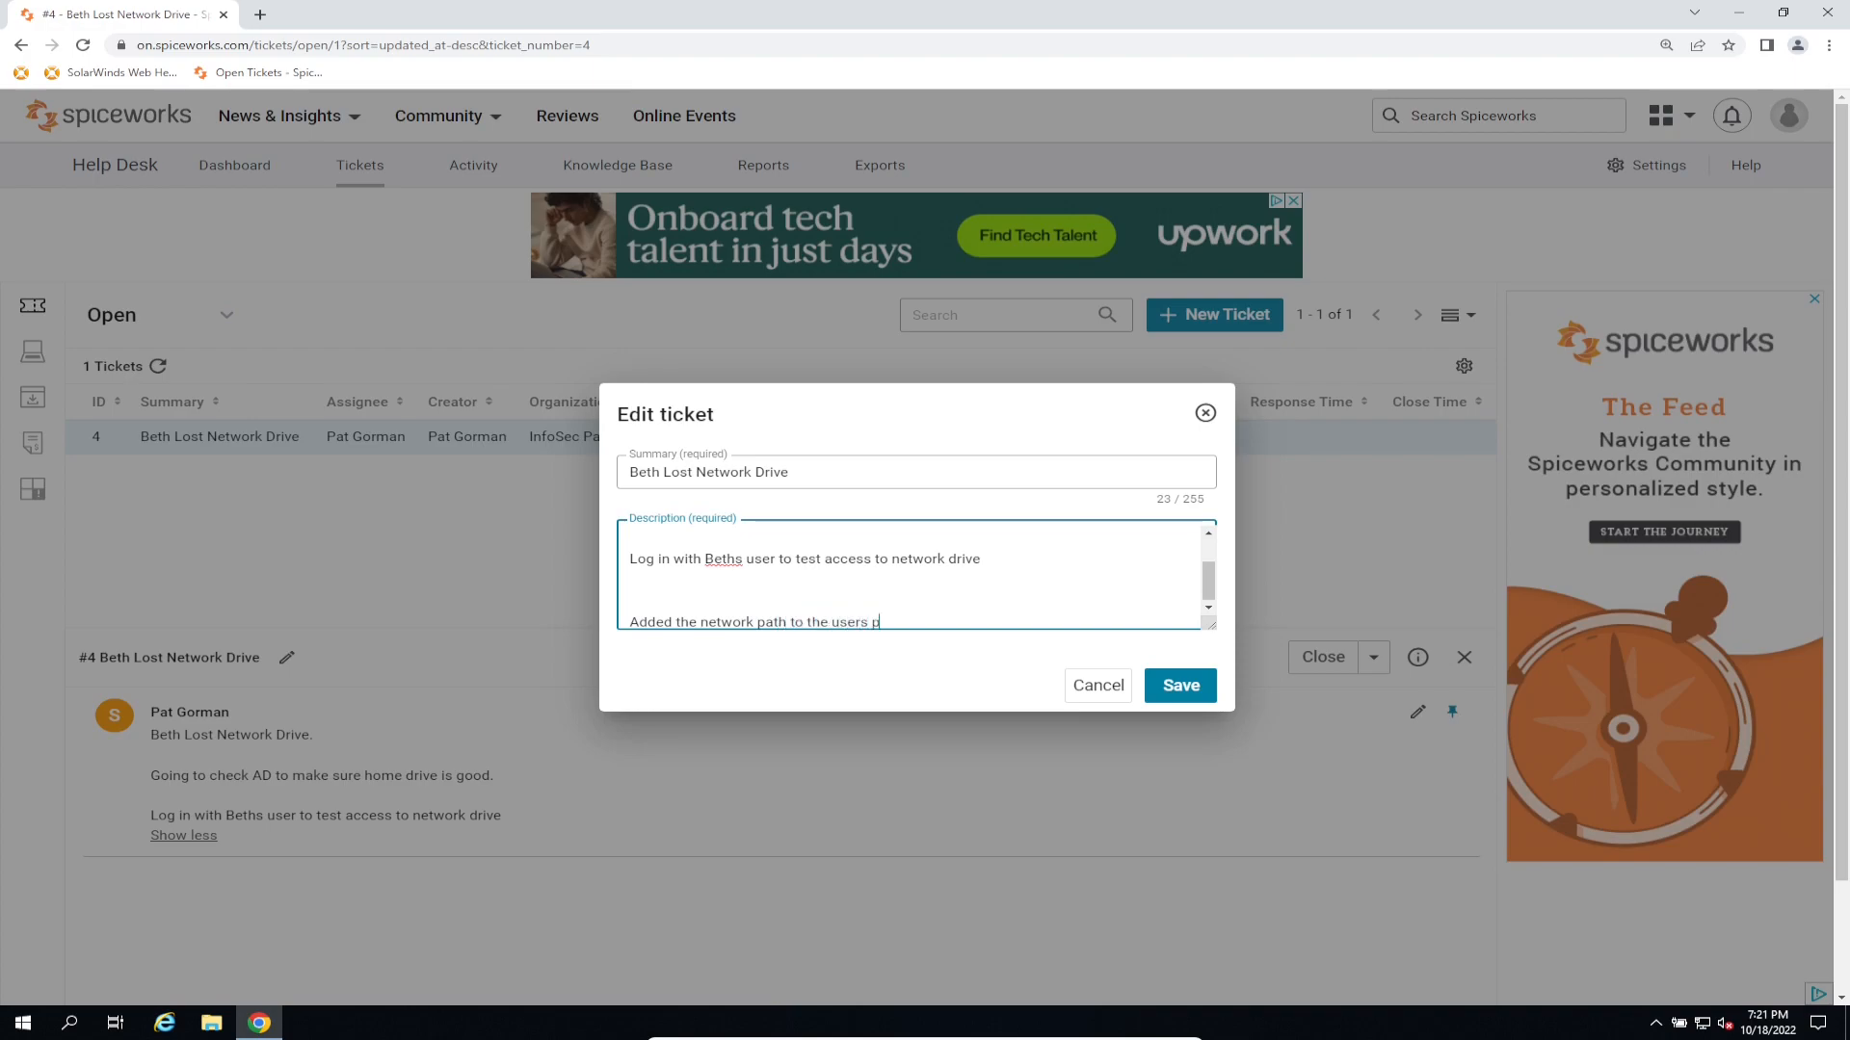
{"action": "type", "text": "rofile. Tested w"}
{"action": "type", "text": "ith user B"}
{"action": "type", "text": "eth and all is"}
{"action": "type", "text": " good."}
{"action": "key", "text": "Return"}
{"action": "key", "text": "Return"}
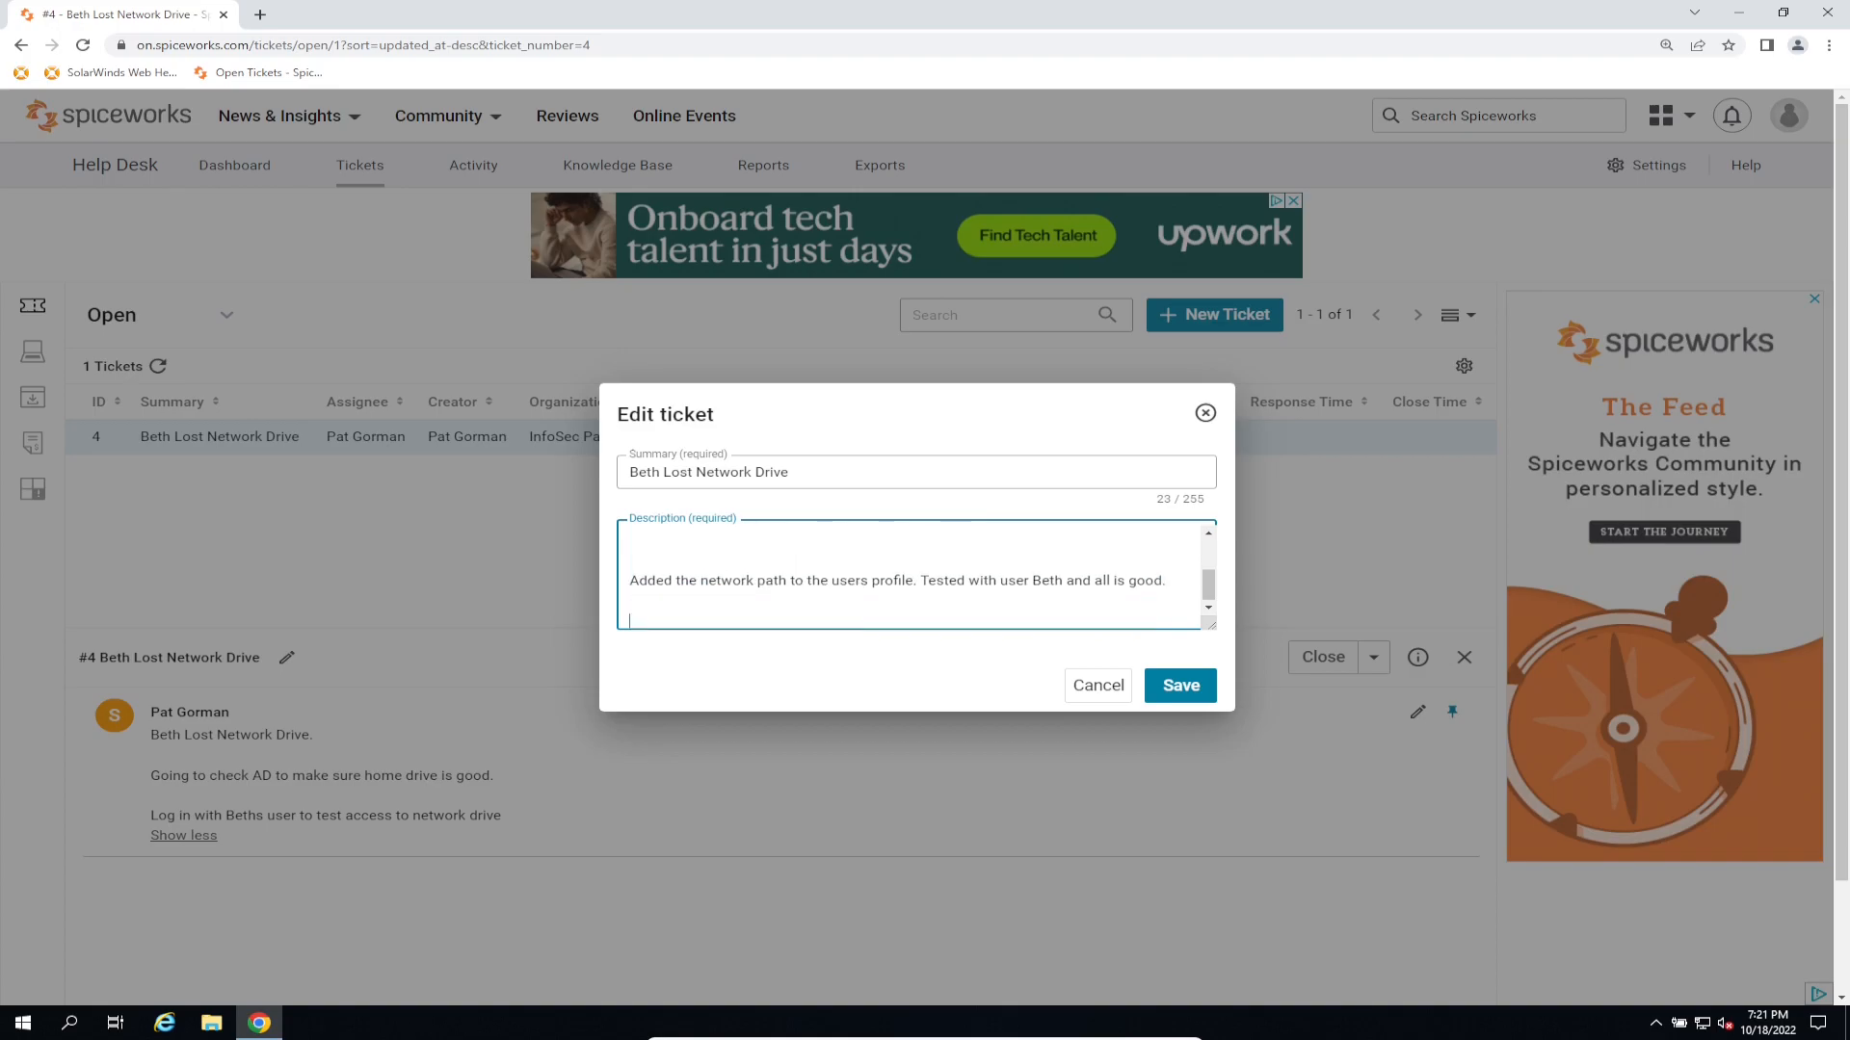
{"action": "type", "text": "Thanks"}
{"action": "left_click", "coordinate": [1180, 685]}
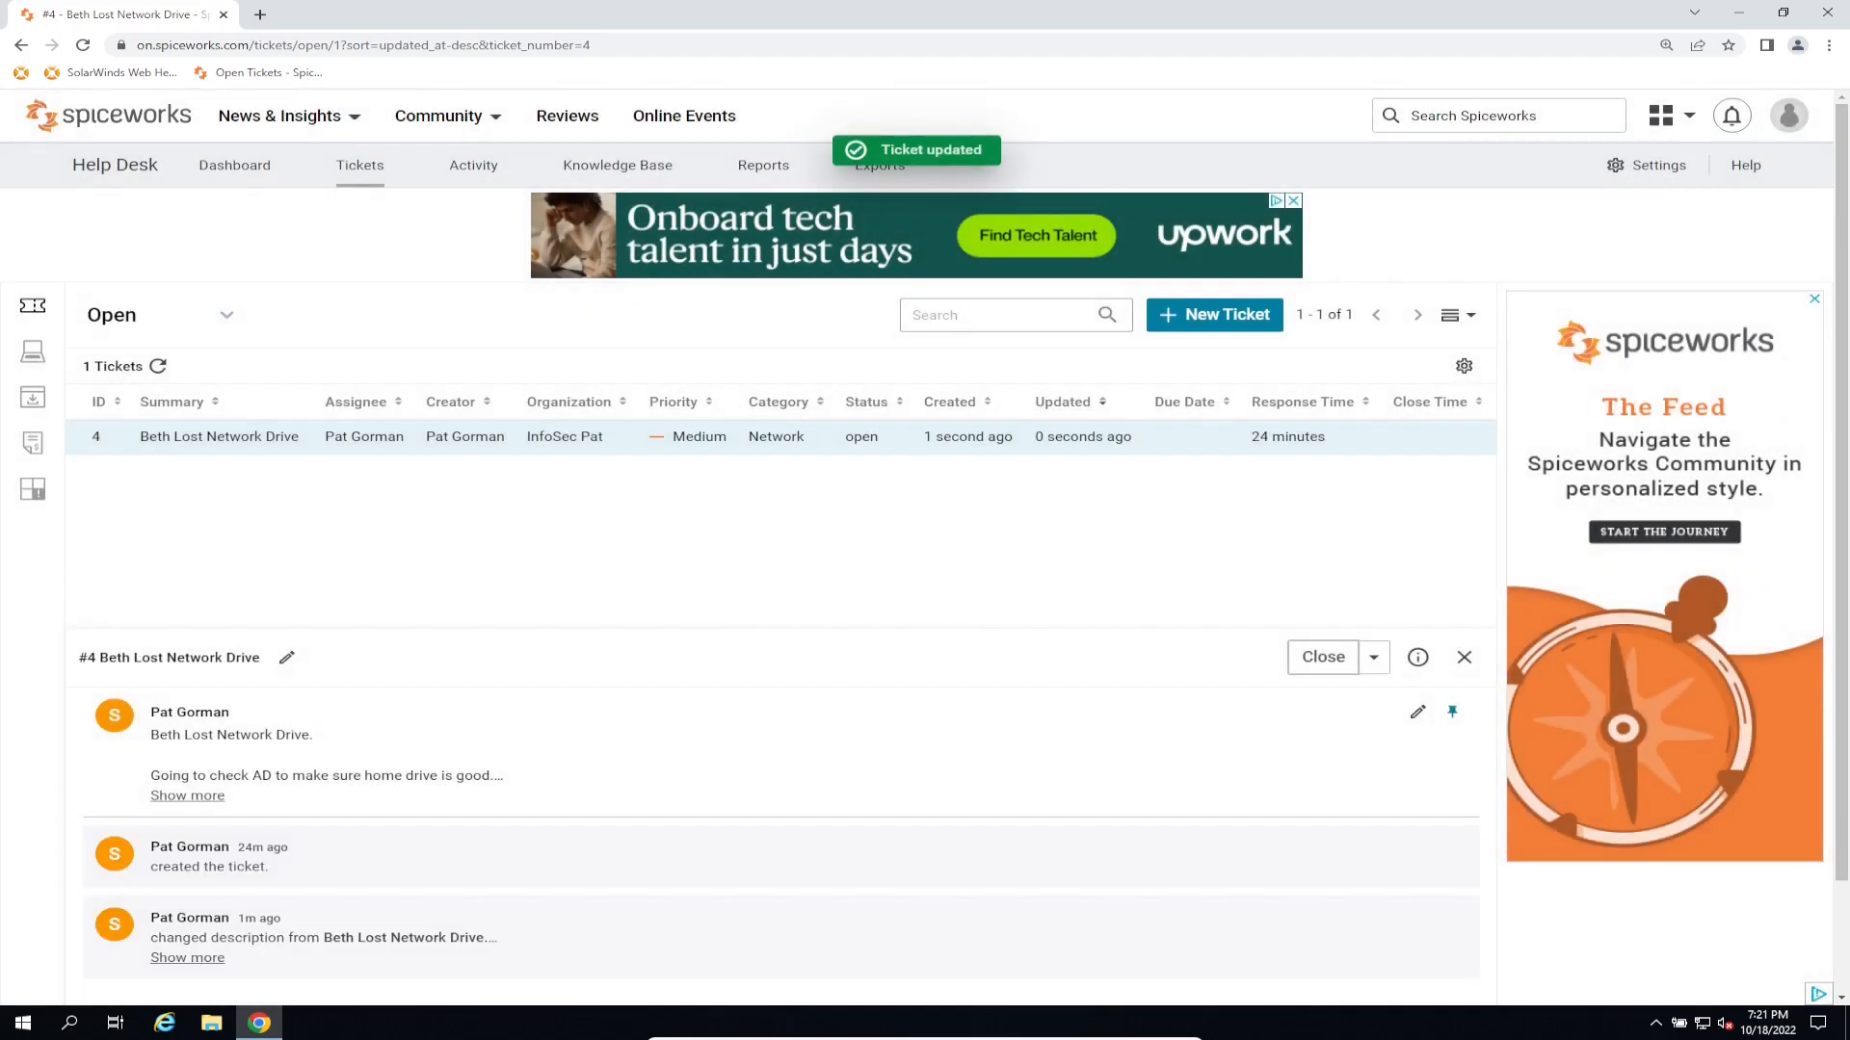
Change ticket 4's status to Closed.
{"action": "left_click", "coordinate": [1322, 657]}
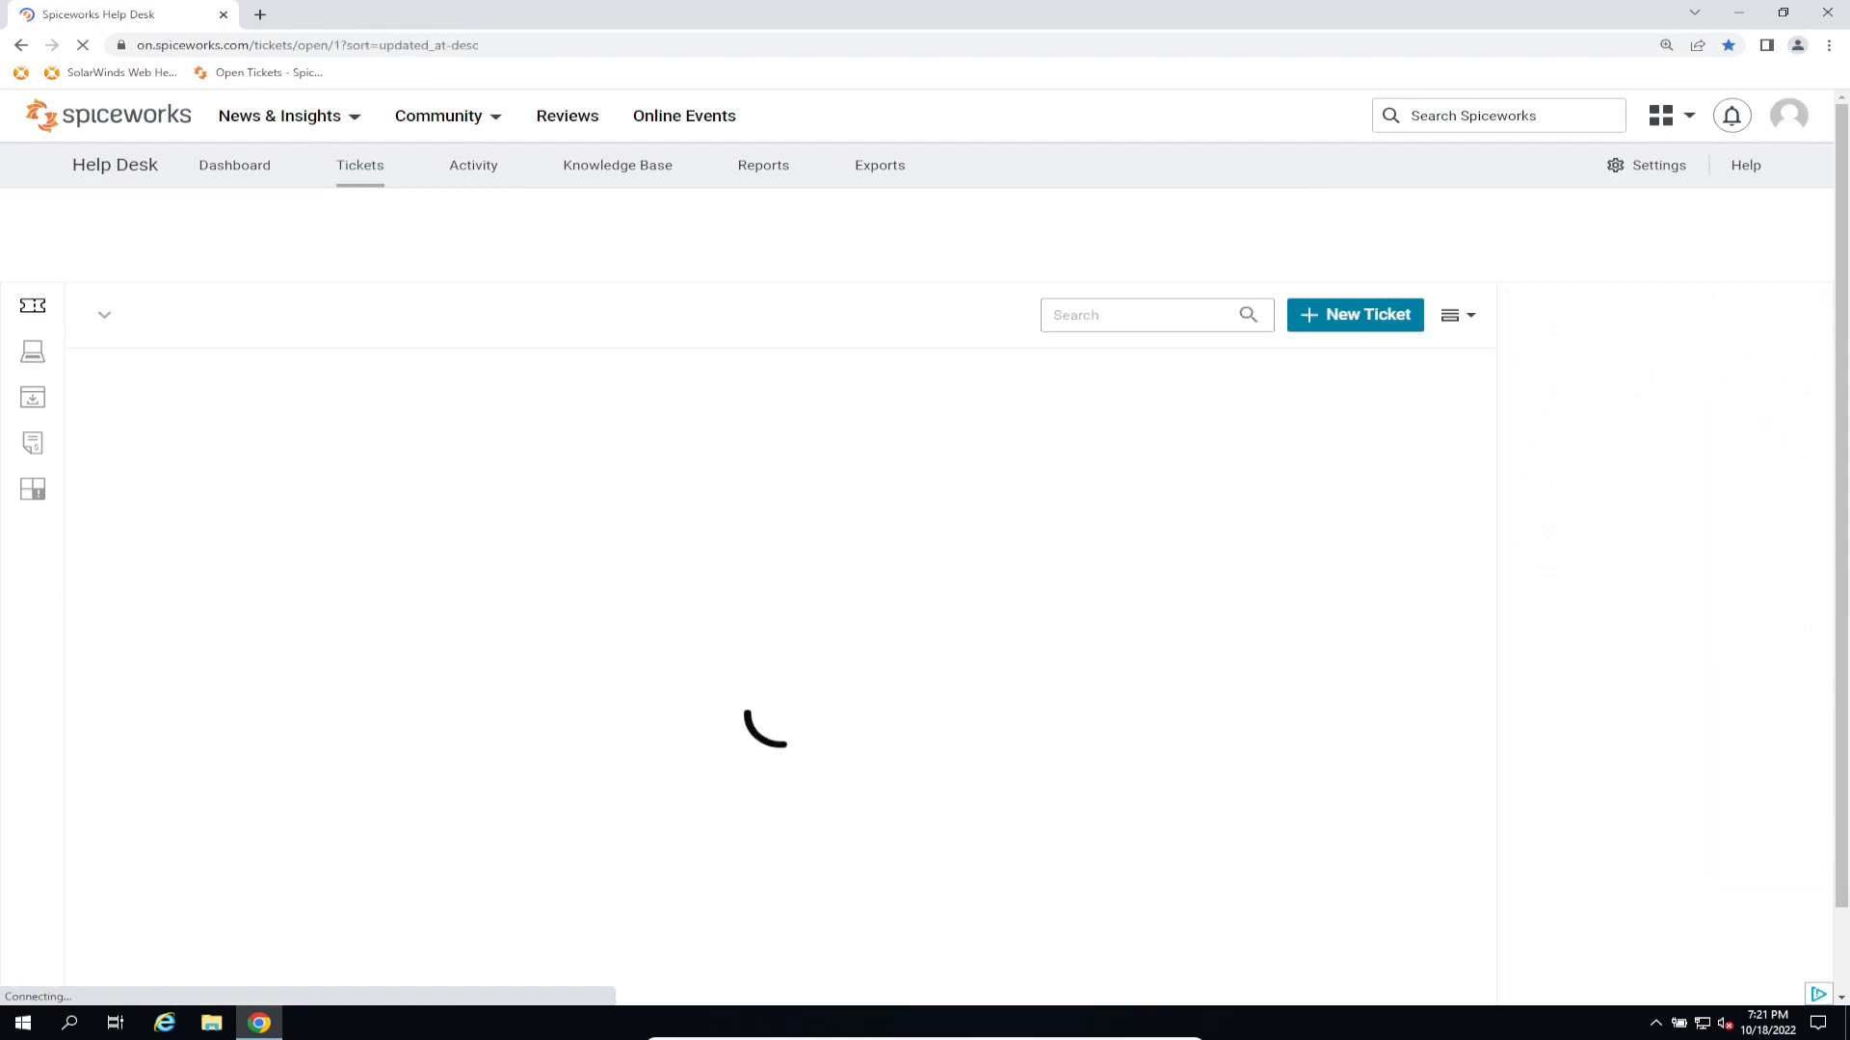
Filter the ticket list to Closed and confirm ticket 4 Beth Lost Network Drive appears there.
{"action": "left_click", "coordinate": [159, 314]}
{"action": "left_click", "coordinate": [120, 391]}
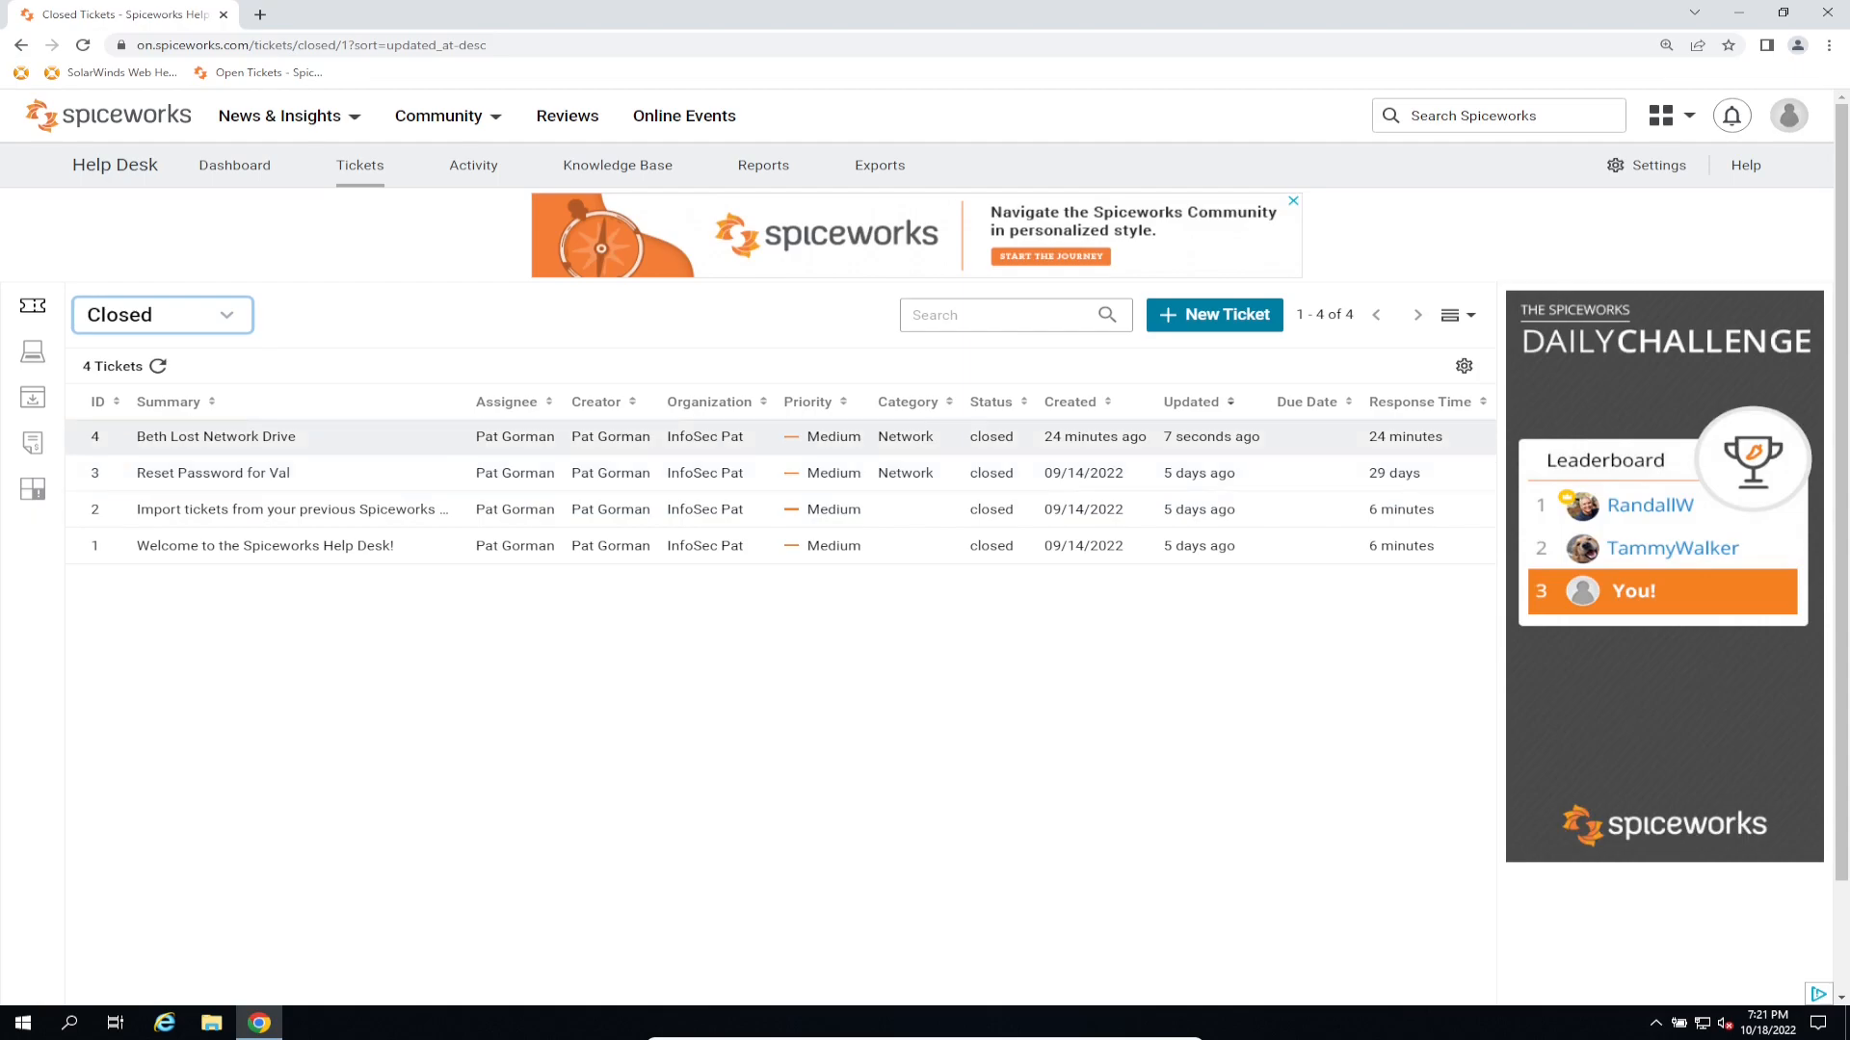
{"action": "double_click", "coordinate": [230, 437]}
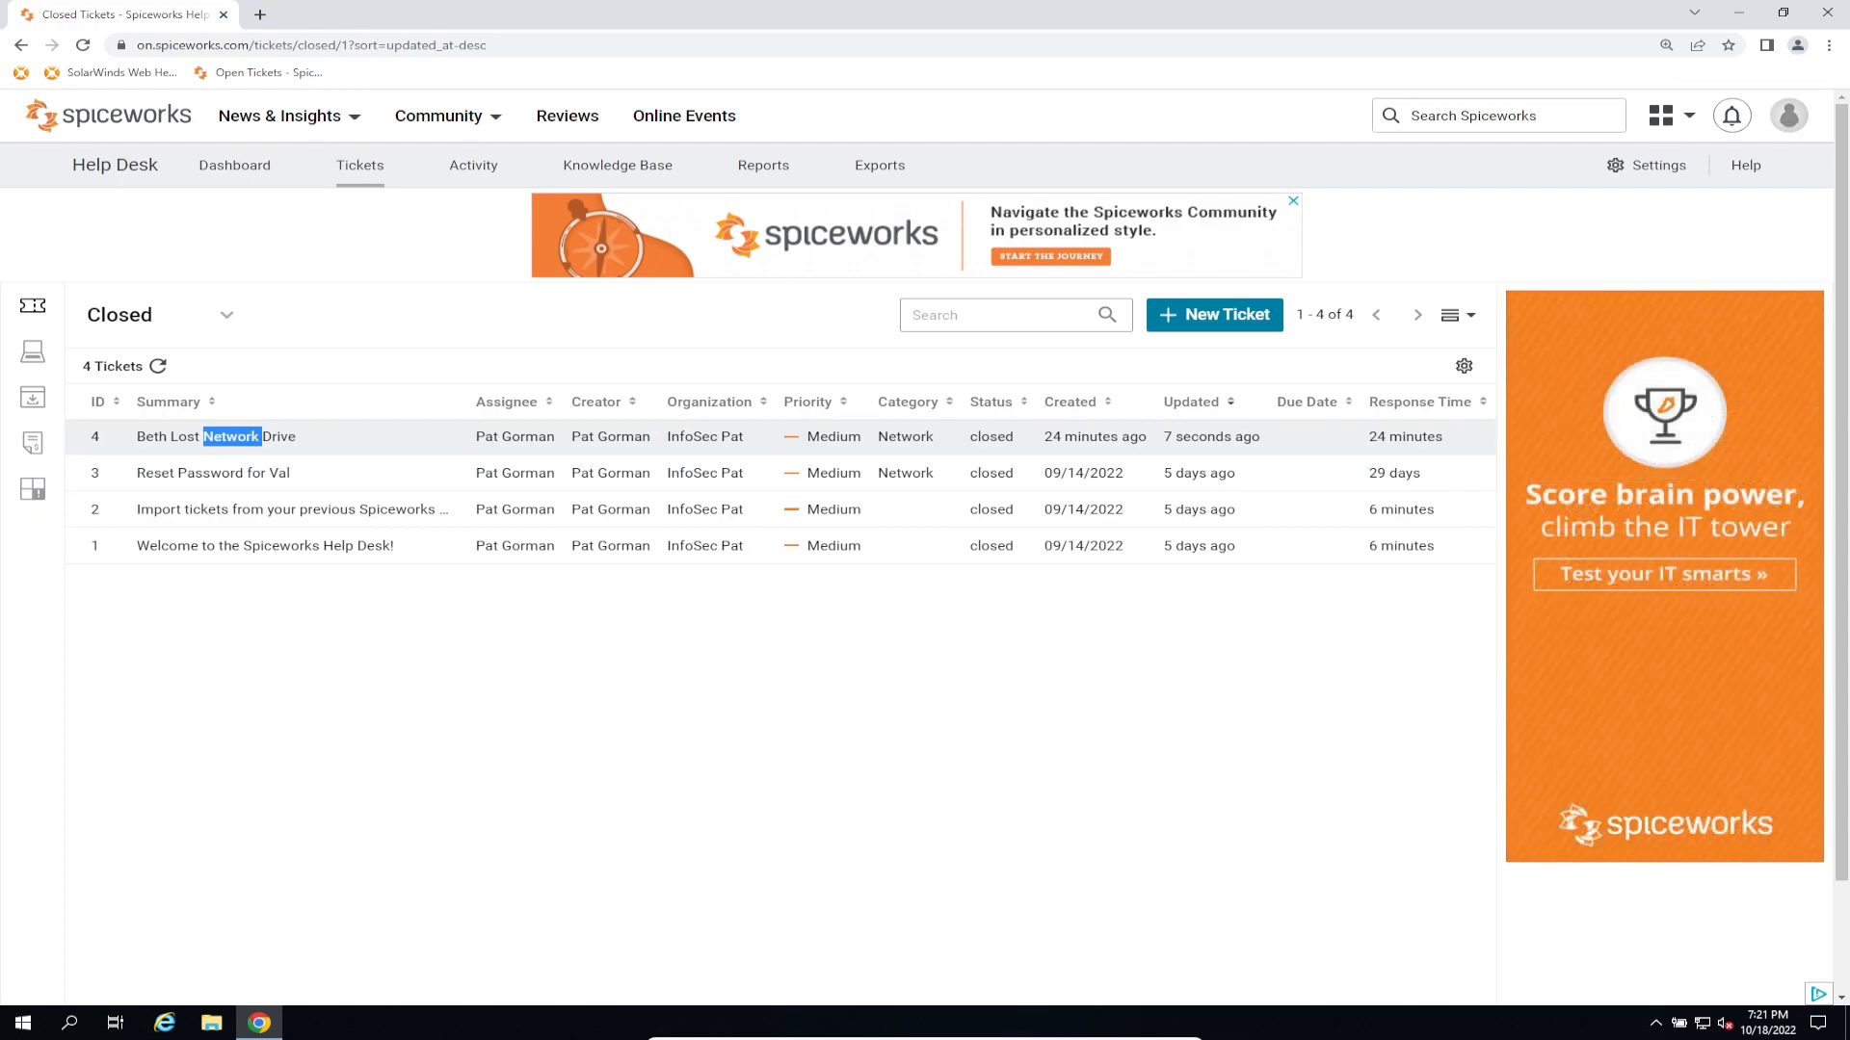
{"action": "left_click", "coordinate": [781, 694]}
Minimise the Chrome help desk window so the server desktop shows clear.
{"action": "left_click", "coordinate": [1738, 13]}
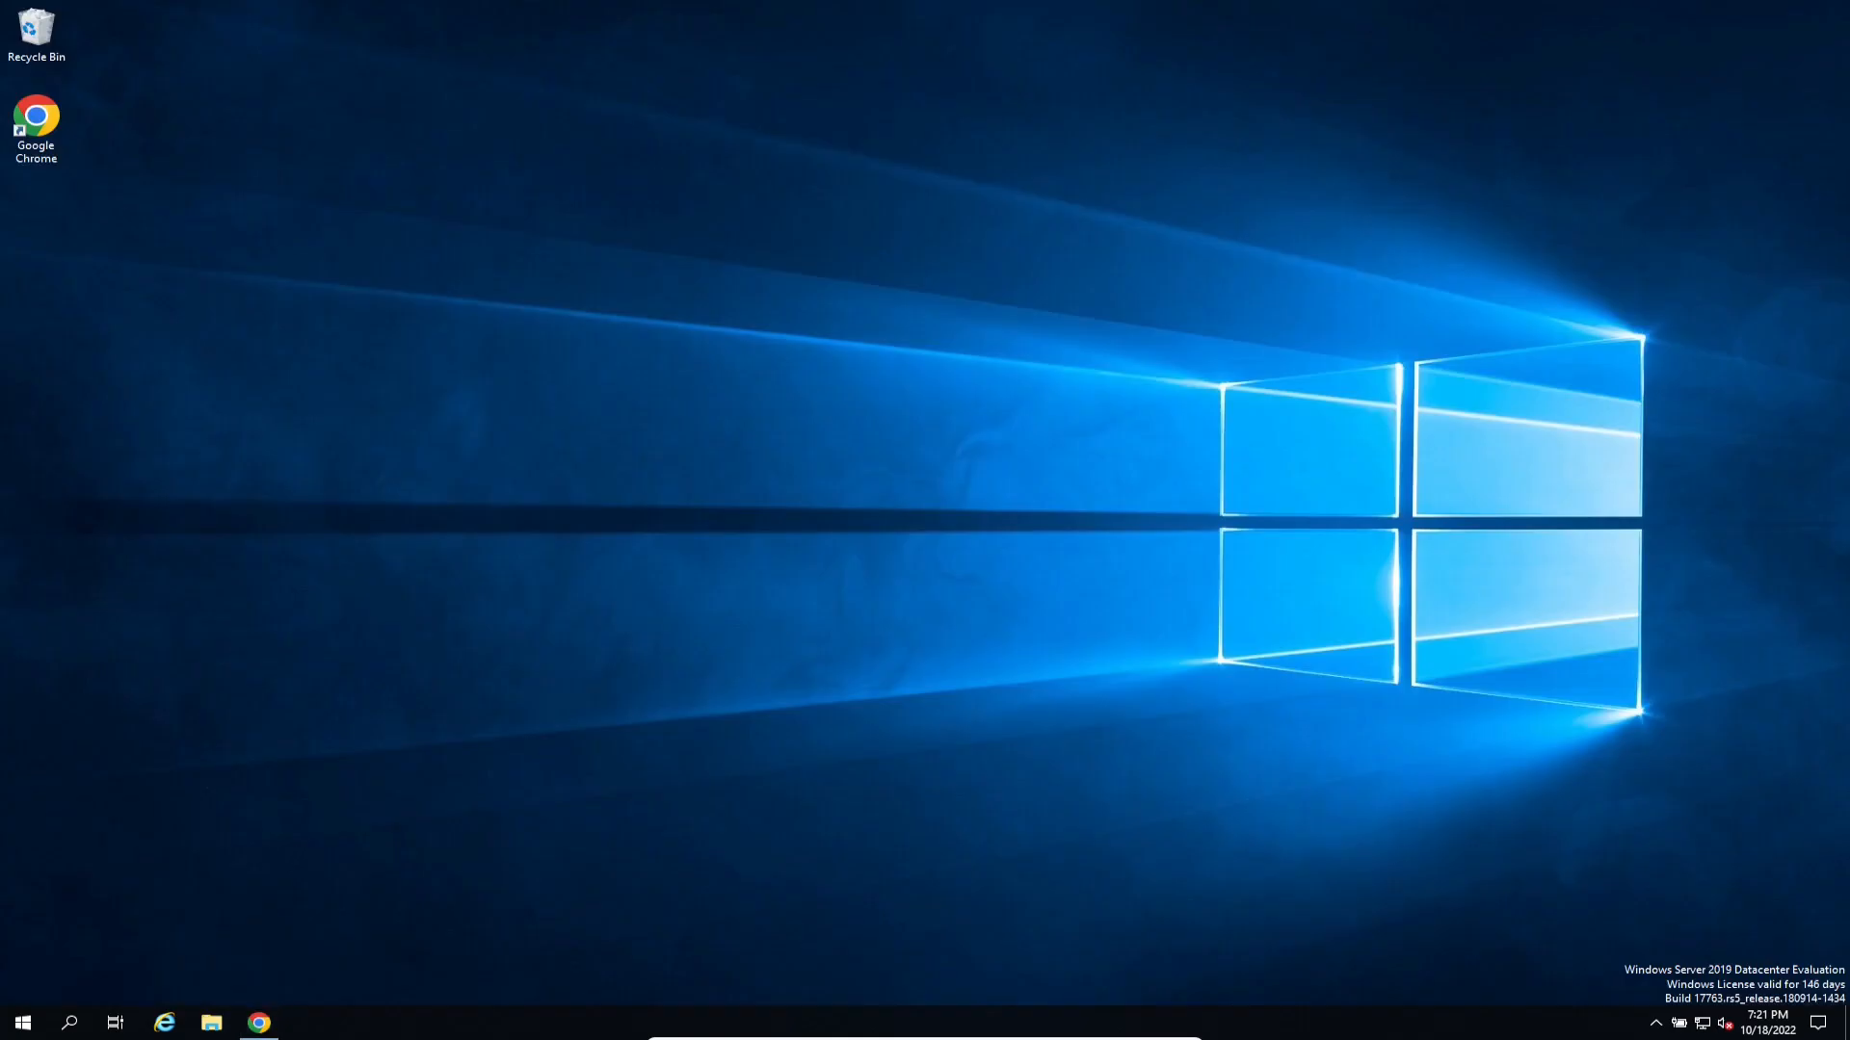